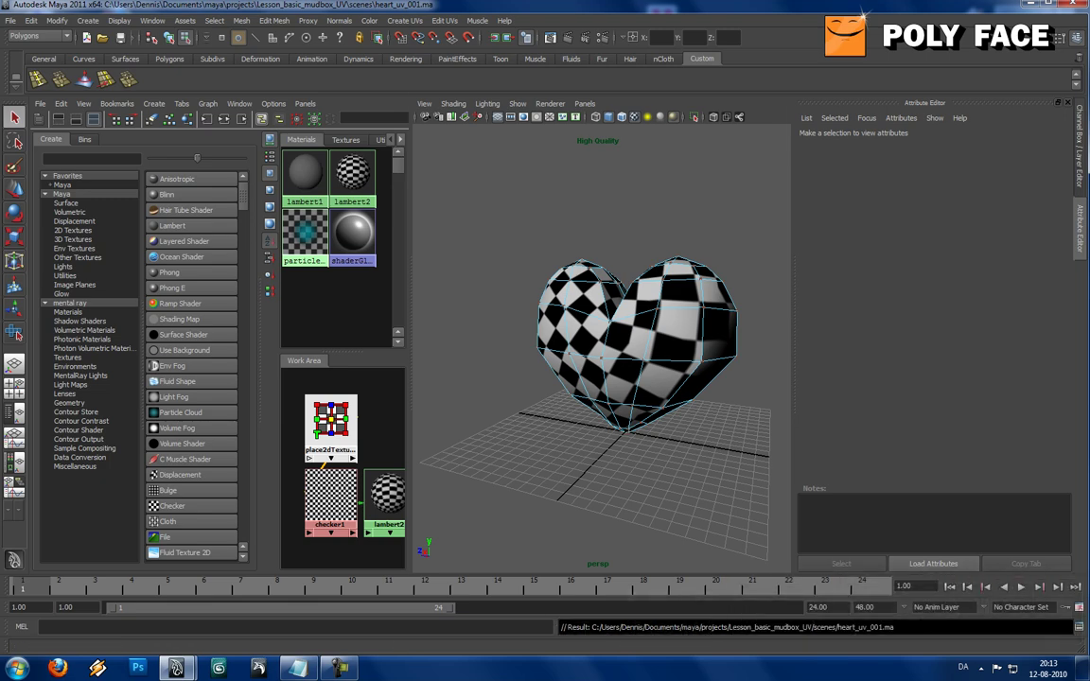
Return the heart mesh to object mode and select the whole heart.
{"action": "right_click_drag", "start_coordinate": [652, 304], "coordinate": [742, 297]}
{"action": "mouse_move", "coordinate": [695, 317]}
{"action": "left_mouse_down", "text": "alt"}
{"action": "mouse_move", "coordinate": [747, 313]}
{"action": "mouse_move", "coordinate": [634, 321]}
{"action": "mouse_move", "coordinate": [714, 319]}
{"action": "left_mouse_up", "text": "alt"}
{"action": "left_click_drag", "start_coordinate": [586, 327], "coordinate": [771, 336], "text": "alt"}
{"action": "left_click_drag", "start_coordinate": [611, 379], "coordinate": [535, 445], "text": "alt"}
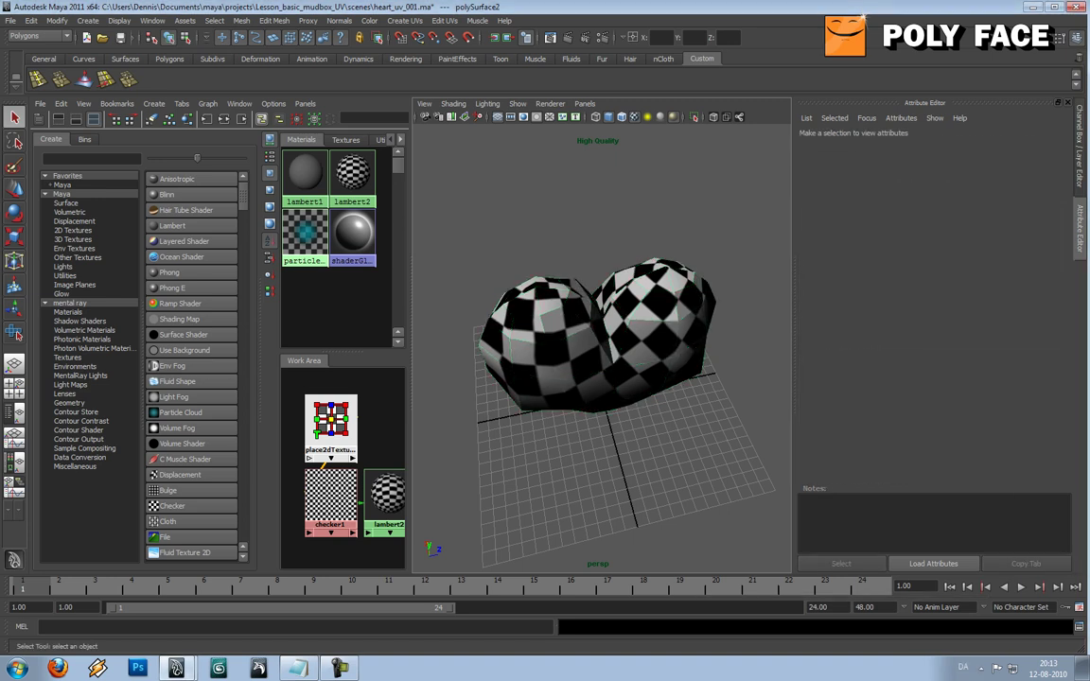
{"action": "left_click_drag", "start_coordinate": [598, 379], "coordinate": [598, 331], "text": "alt"}
{"action": "left_click", "coordinate": [598, 333]}
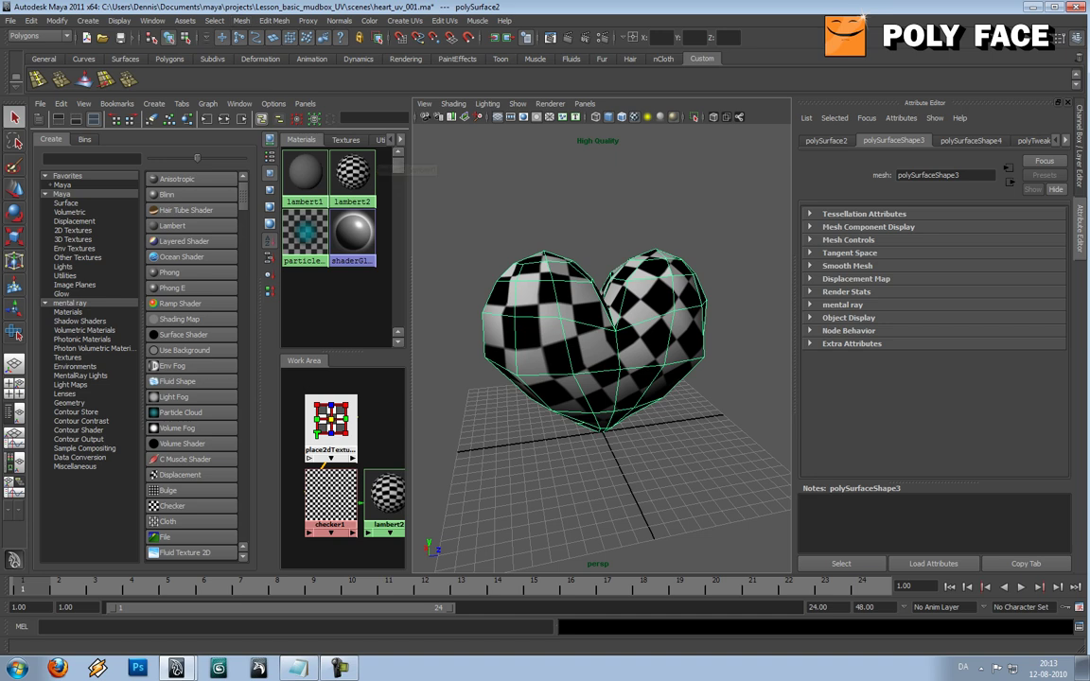
Open the mesh Cleanup options for the selected heart and reset all settings to their defaults.
{"action": "left_click", "coordinate": [241, 20]}
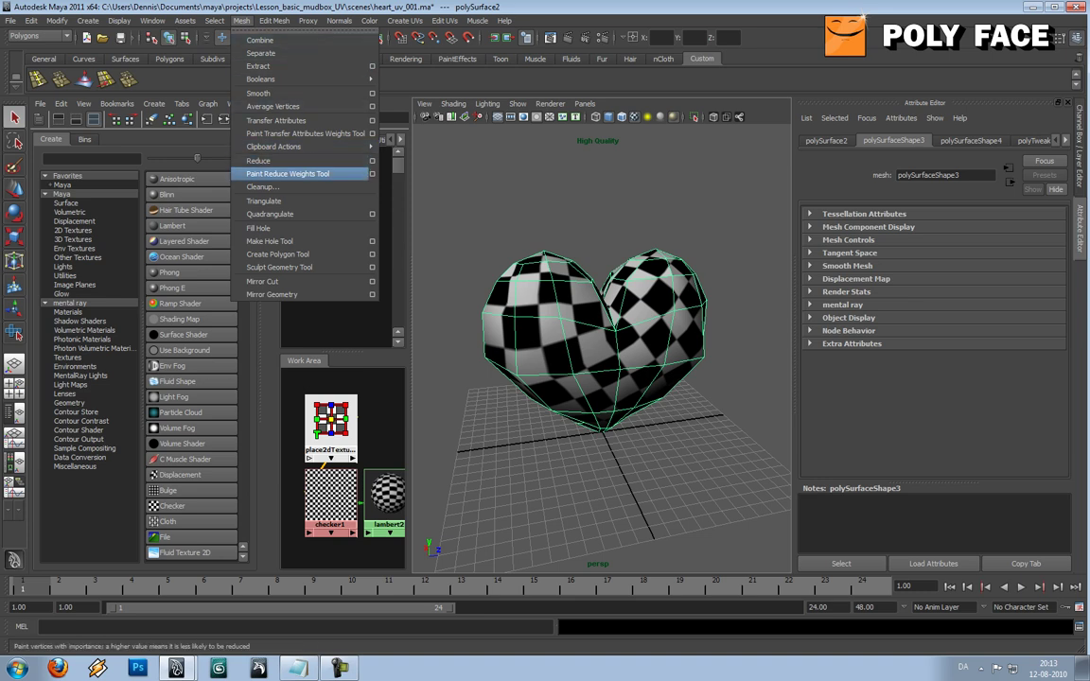
{"action": "left_click", "coordinate": [263, 187]}
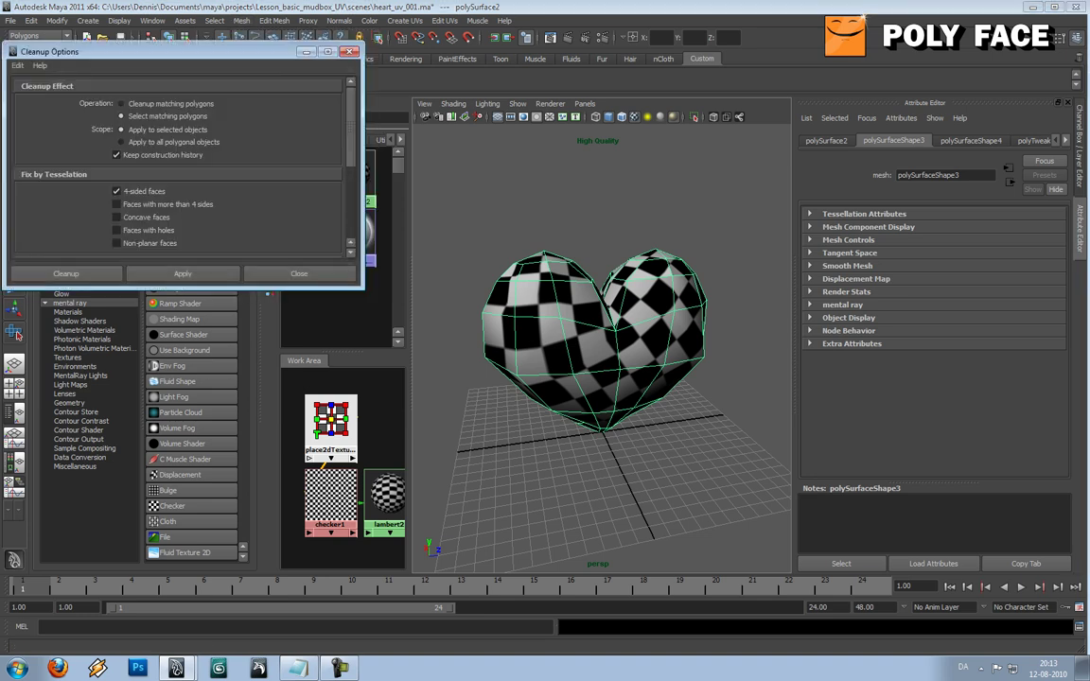
{"action": "left_click_drag", "start_coordinate": [189, 51], "coordinate": [279, 38]}
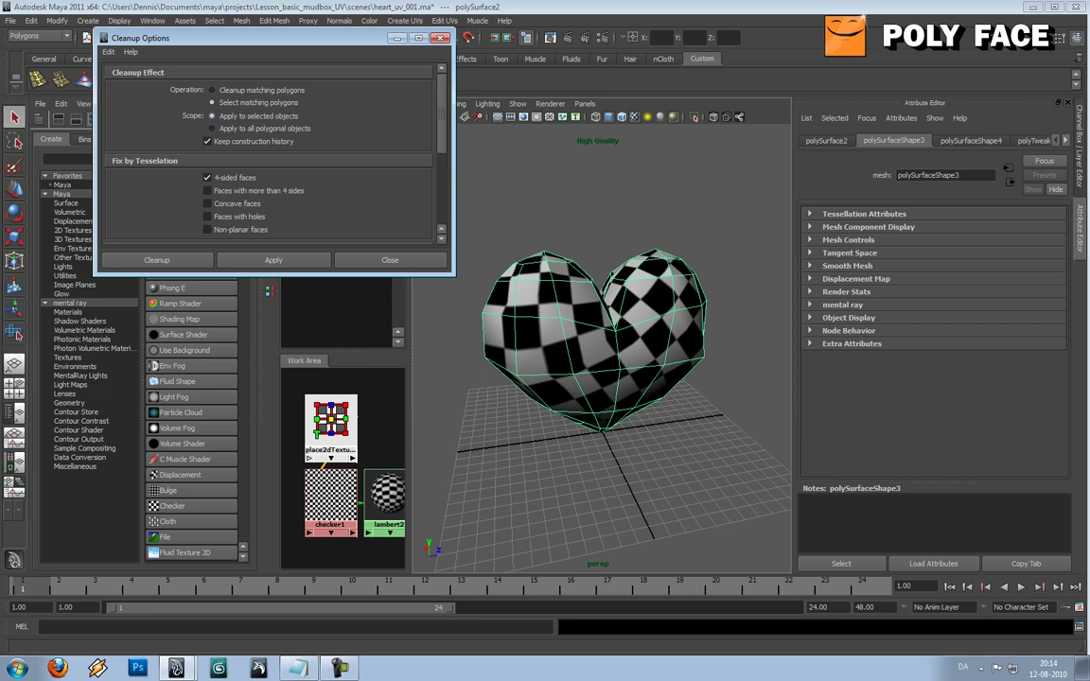
{"action": "left_click", "coordinate": [109, 52]}
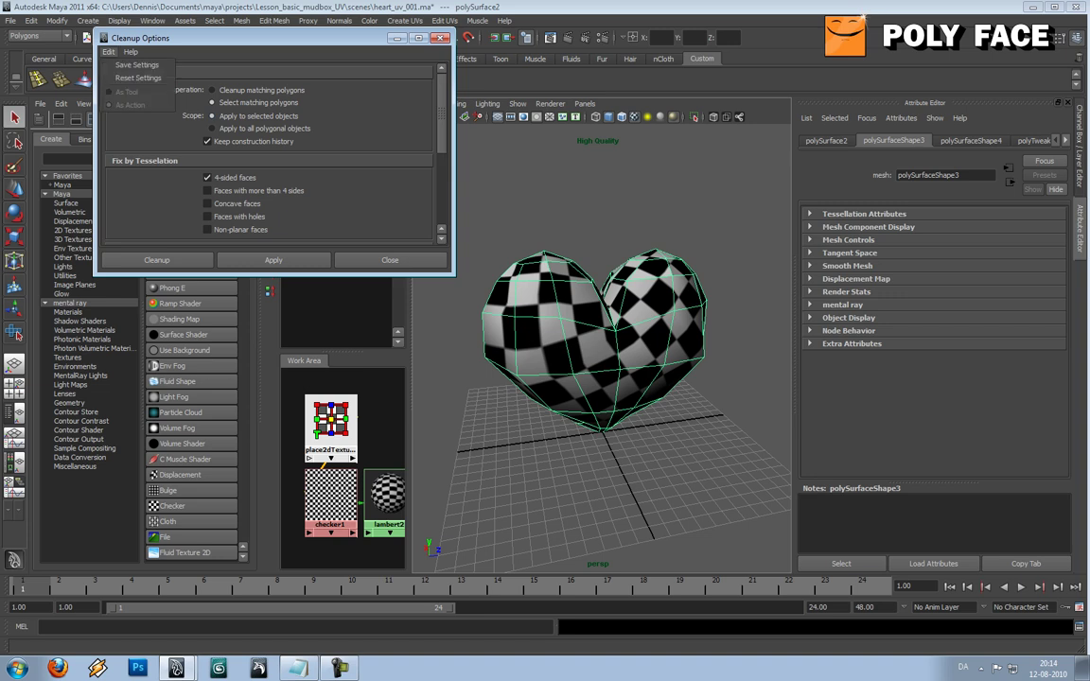
{"action": "left_click", "coordinate": [128, 72]}
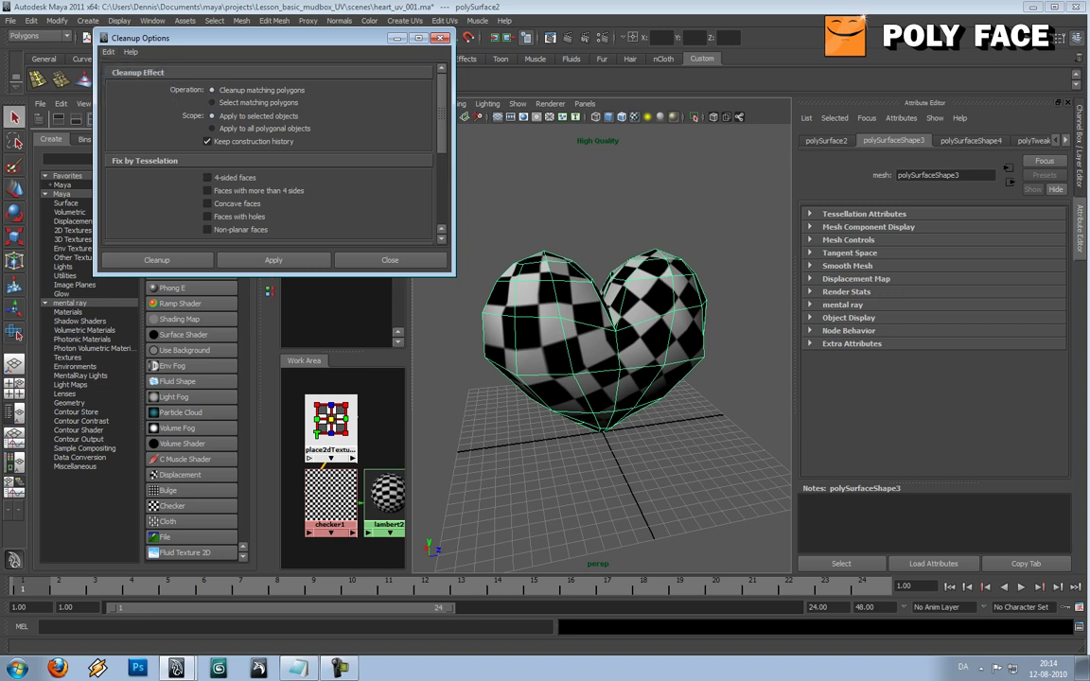
{"action": "left_click_drag", "start_coordinate": [274, 38], "coordinate": [240, 13]}
{"action": "scroll", "coordinate": [241, 132], "scroll_direction": "down", "scroll_amount": 3}
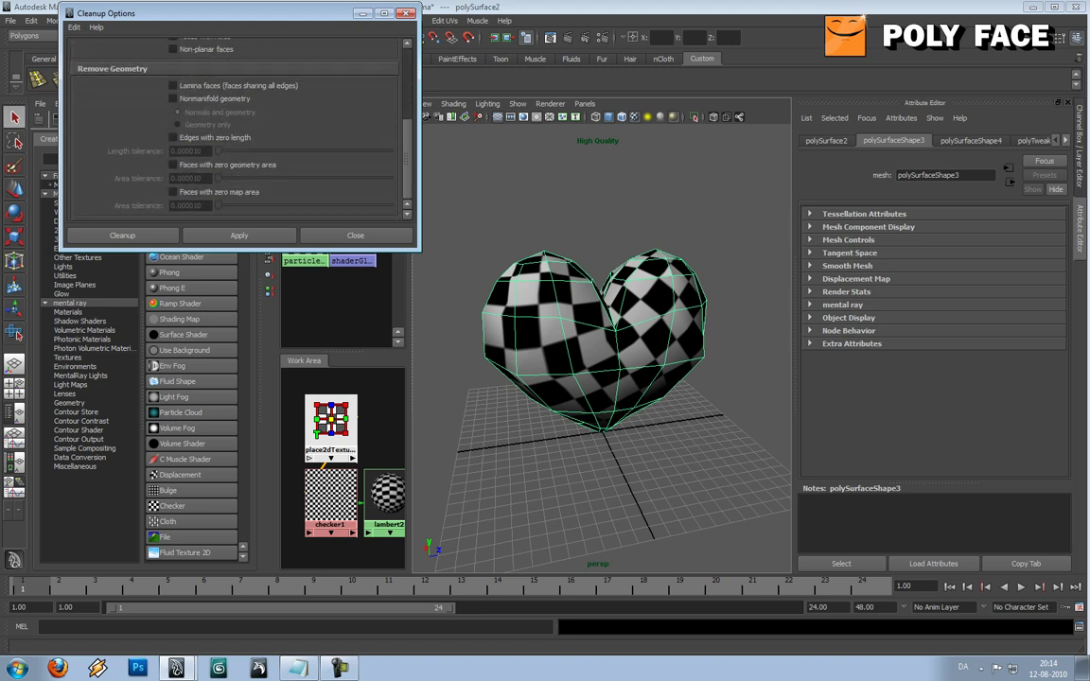
Set Cleanup to select matching polygons with only faces with more than 4 sides enabled, and apply it to the heart.
{"action": "scroll", "coordinate": [236, 123], "scroll_direction": "up", "scroll_amount": 5}
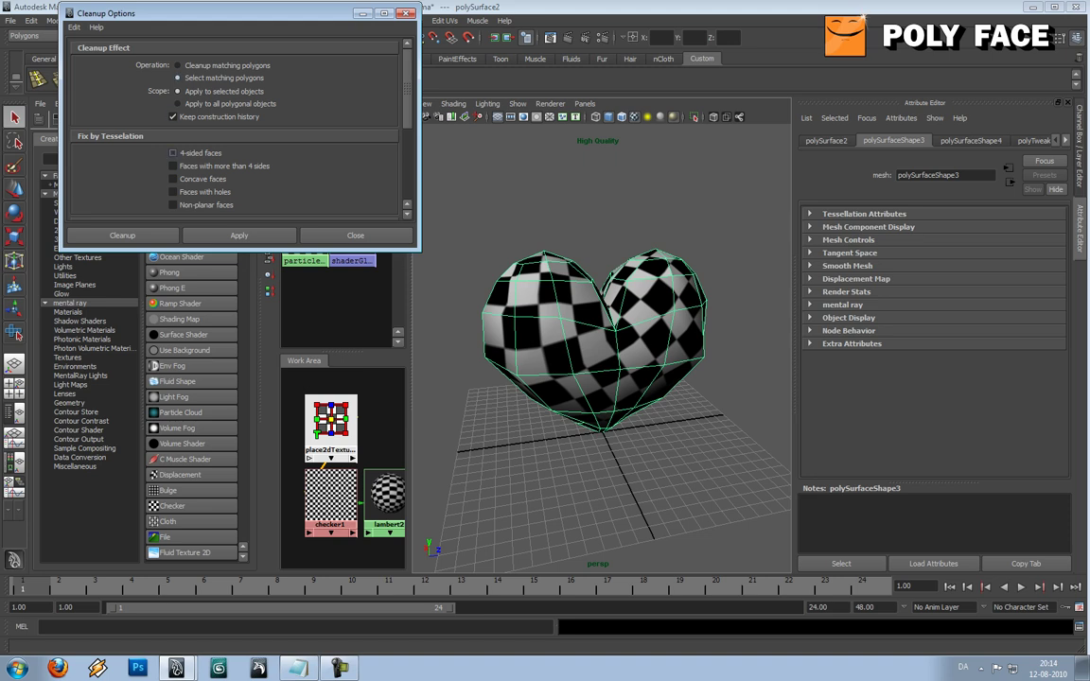
{"action": "left_click", "coordinate": [172, 152]}
{"action": "left_click", "coordinate": [172, 166]}
{"action": "left_click", "coordinate": [239, 234]}
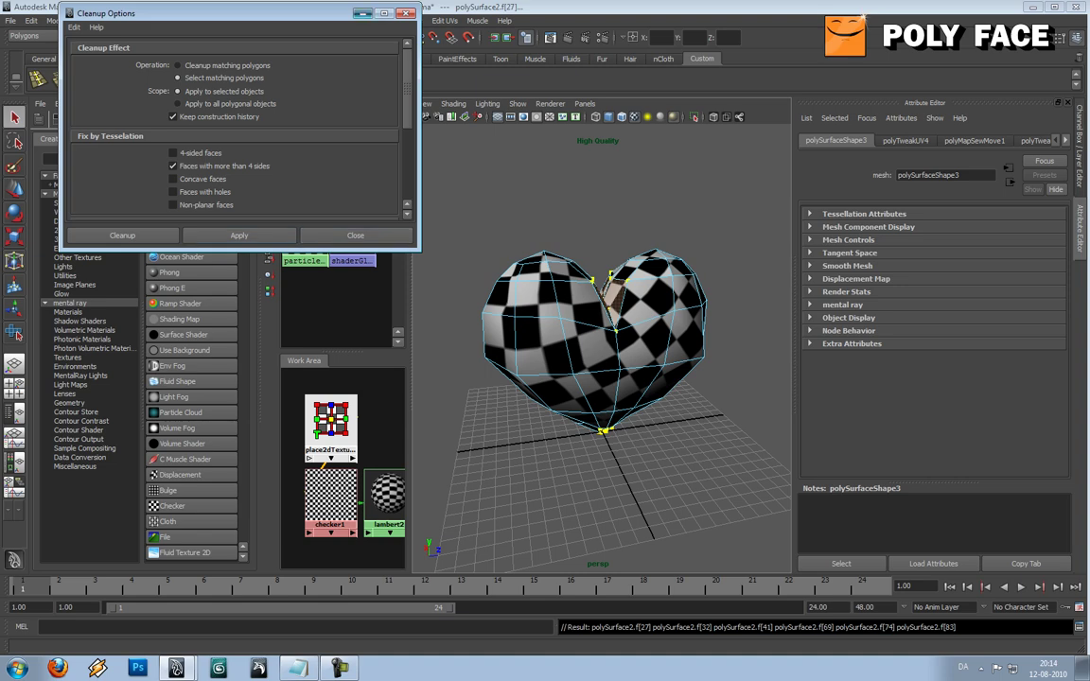
Examine the highlighted faces with more than four sides around the heart's upper cleft and its lower tip.
{"action": "left_click", "coordinate": [362, 13]}
{"action": "left_click_drag", "start_coordinate": [662, 264], "coordinate": [632, 331], "text": "alt"}
{"action": "right_click_drag", "start_coordinate": [615, 331], "coordinate": [719, 331], "text": "alt"}
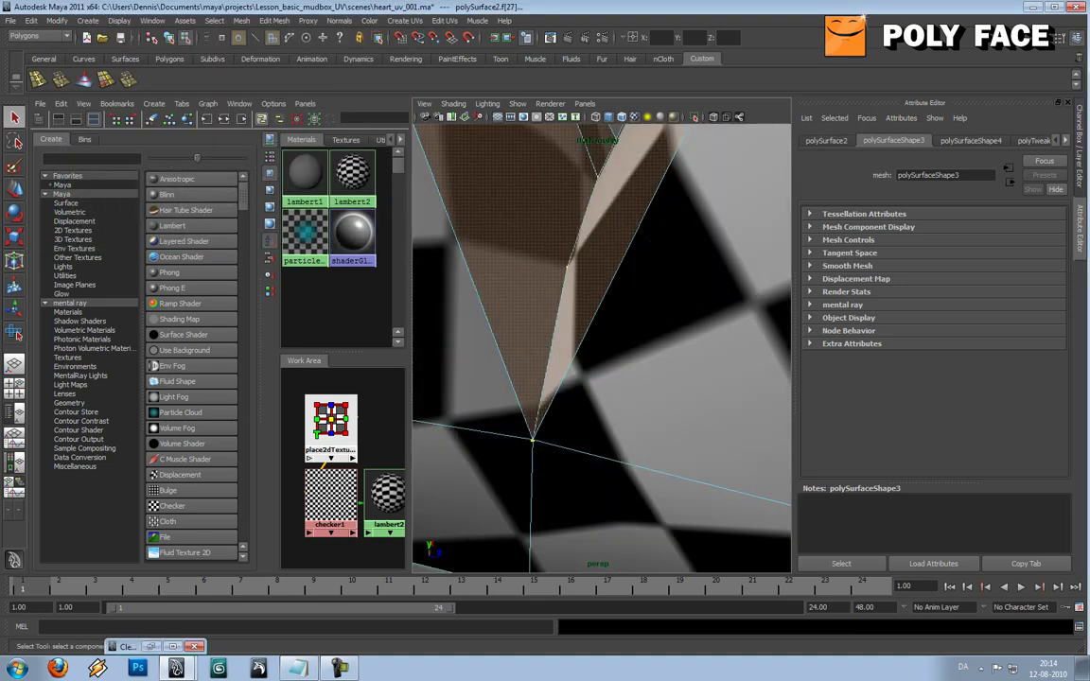
{"action": "left_click_drag", "start_coordinate": [719, 331], "coordinate": [686, 350], "text": "alt"}
{"action": "right_click_drag", "start_coordinate": [686, 350], "coordinate": [615, 350], "text": "alt"}
{"action": "left_click_drag", "start_coordinate": [615, 350], "coordinate": [610, 284], "text": "alt"}
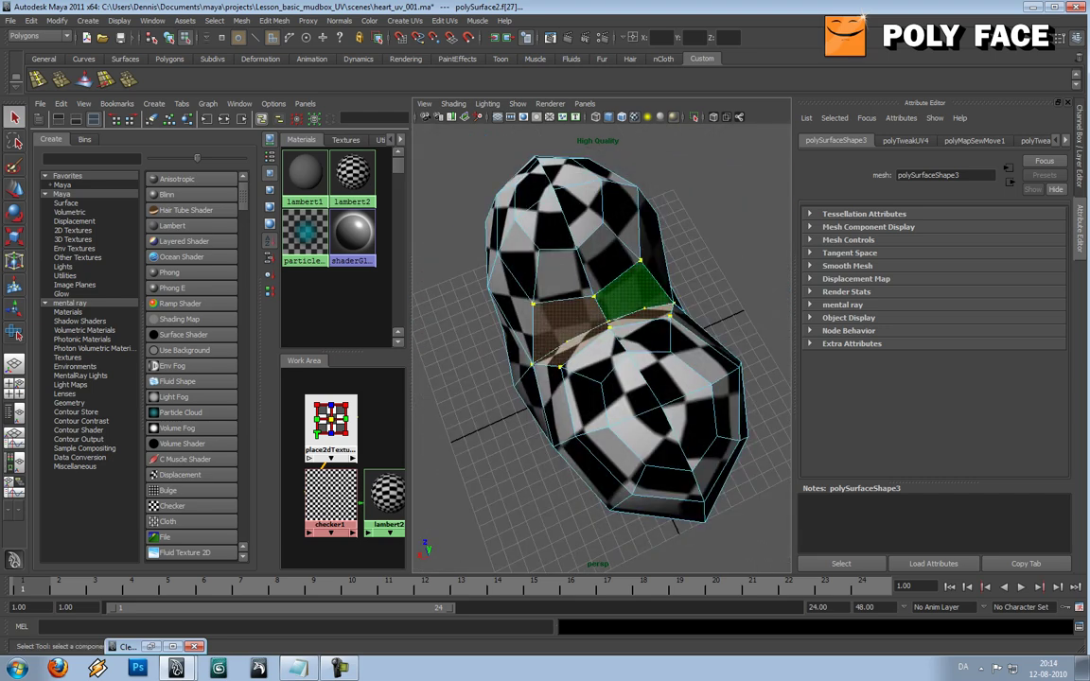
{"action": "left_click_drag", "start_coordinate": [568, 331], "coordinate": [634, 301], "text": "alt"}
{"action": "right_click_drag", "start_coordinate": [587, 322], "coordinate": [672, 327], "text": "alt"}
{"action": "left_click_drag", "start_coordinate": [587, 327], "coordinate": [587, 284], "text": "alt"}
{"action": "right_click_drag", "start_coordinate": [643, 332], "coordinate": [559, 331], "text": "alt"}
{"action": "left_click_drag", "start_coordinate": [601, 407], "coordinate": [610, 246], "text": "alt"}
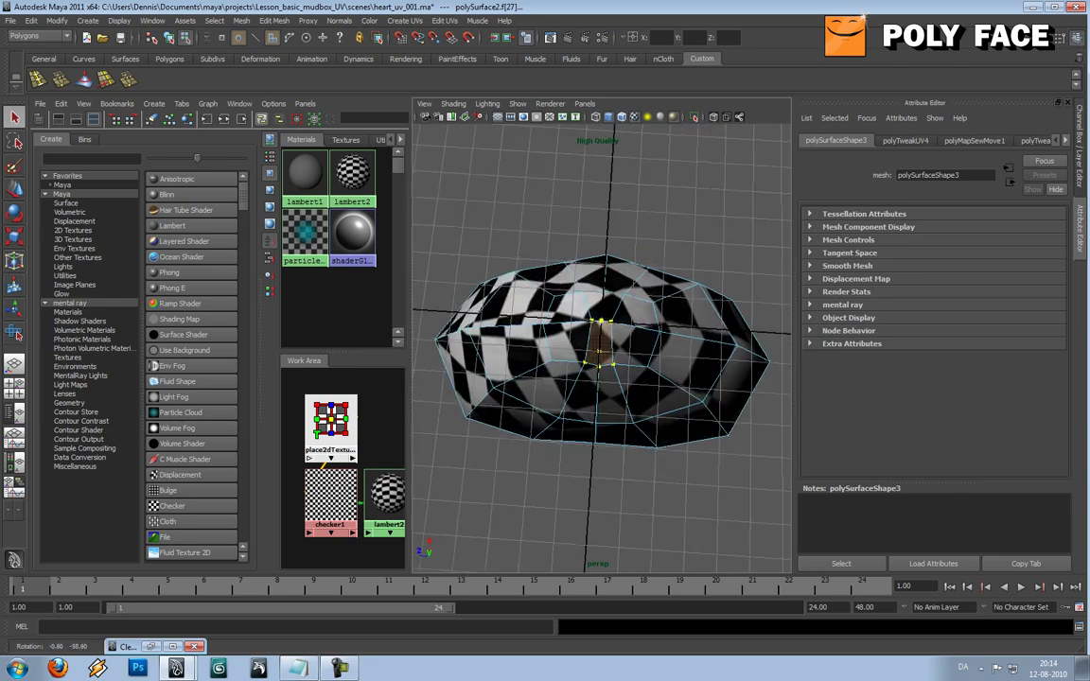
{"action": "right_click_drag", "start_coordinate": [568, 331], "coordinate": [672, 331], "text": "alt"}
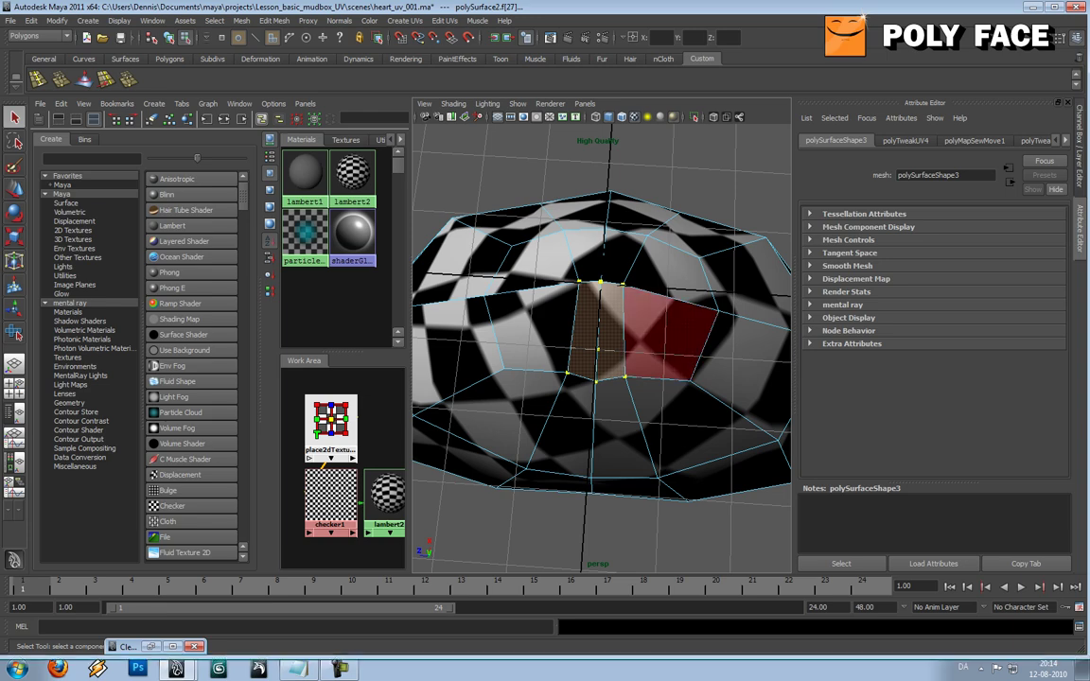
Delete the three stray vertices along the heart's centre seam, near the lower tip and in the cleft, and return to object mode.
{"action": "left_click", "coordinate": [601, 282]}
{"action": "left_click_drag", "start_coordinate": [653, 284], "coordinate": [605, 313], "text": "alt"}
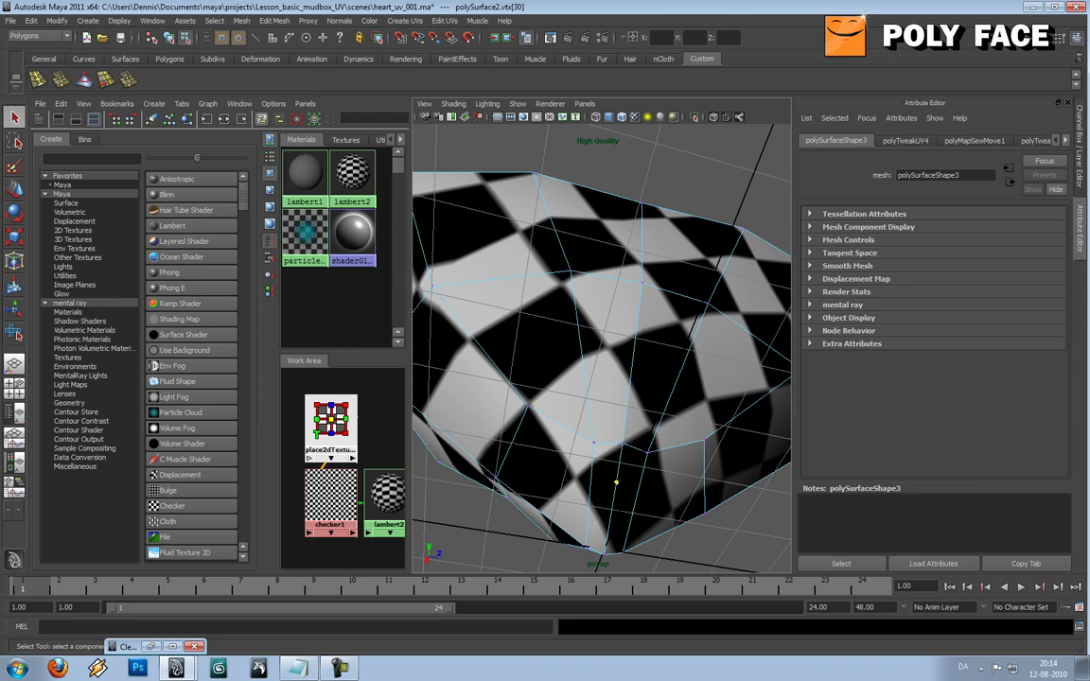
{"action": "left_click_drag", "start_coordinate": [605, 312], "coordinate": [606, 256], "text": "alt"}
{"action": "key", "text": "Delete"}
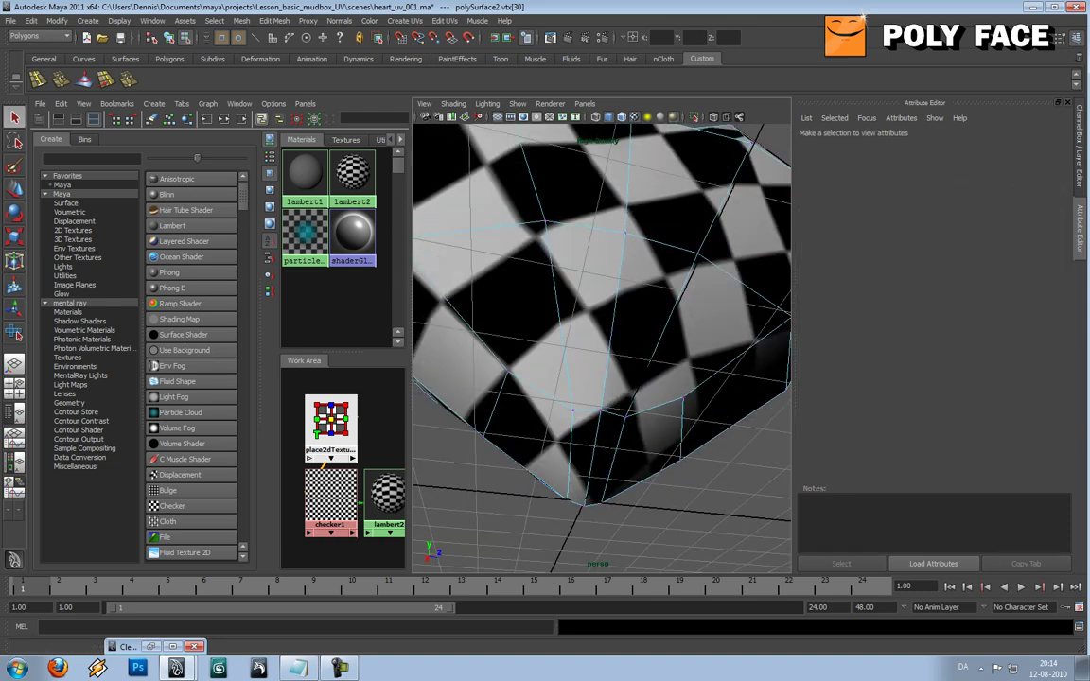
{"action": "left_click_drag", "start_coordinate": [605, 284], "coordinate": [604, 420], "text": "alt"}
{"action": "left_click", "coordinate": [600, 369]}
{"action": "key", "text": "Delete"}
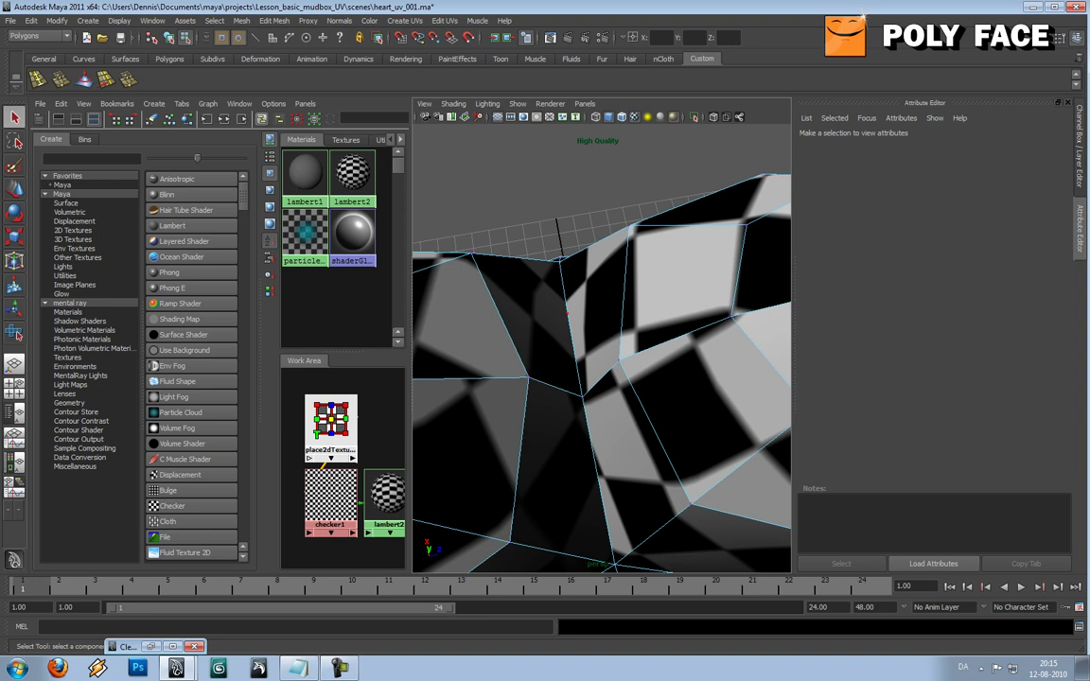
{"action": "left_click", "coordinate": [568, 314]}
{"action": "key", "text": "Delete"}
{"action": "key", "text": "F8"}
{"action": "left_click", "coordinate": [620, 355]}
Check the heart's shape in smooth mesh preview from several sides and restore the unsmoothed display.
{"action": "scroll", "coordinate": [606, 359], "scroll_direction": "down", "scroll_amount": 10}
{"action": "key", "text": "3"}
{"action": "left_click", "coordinate": [653, 445]}
{"action": "left_click_drag", "start_coordinate": [644, 435], "coordinate": [492, 350], "text": "alt"}
{"action": "left_click", "coordinate": [605, 331]}
{"action": "mouse_move", "coordinate": [568, 355]}
{"action": "left_mouse_down", "text": "alt"}
{"action": "mouse_move", "coordinate": [549, 355]}
{"action": "mouse_move", "coordinate": [681, 354]}
{"action": "mouse_move", "coordinate": [567, 358]}
{"action": "left_mouse_up", "text": "alt"}
{"action": "key", "text": "1"}
Change the Cleanup criteria to only 4-sided faces and apply the selection to the heart.
{"action": "left_click", "coordinate": [151, 647]}
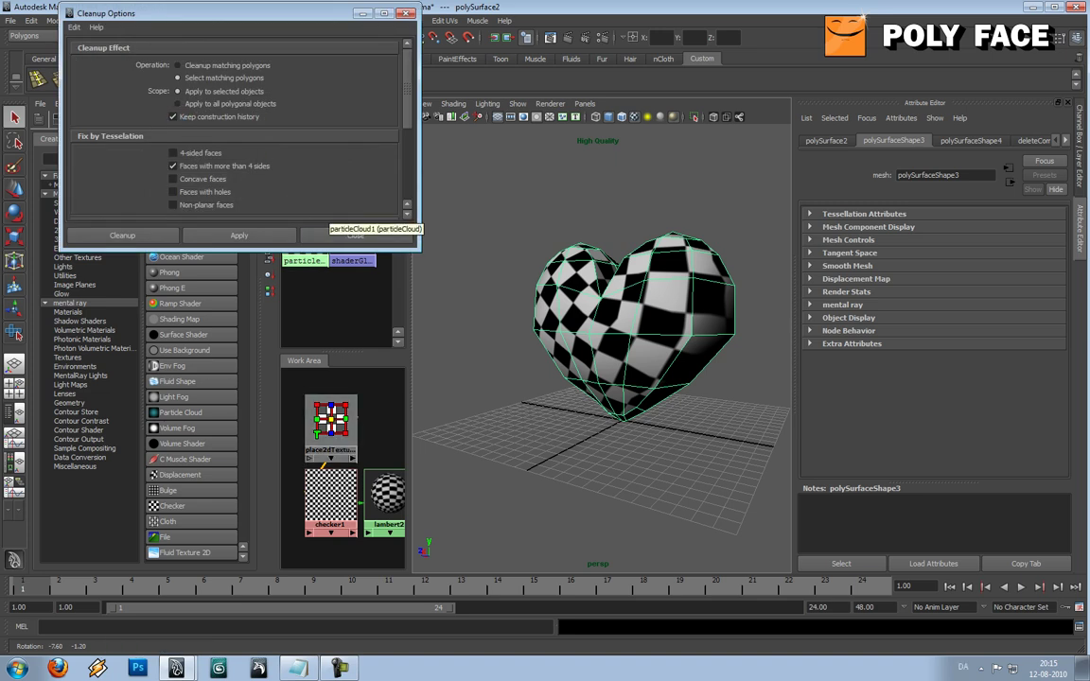
{"action": "left_click", "coordinate": [172, 152]}
{"action": "left_click_drag", "start_coordinate": [568, 354], "coordinate": [605, 388], "text": "alt"}
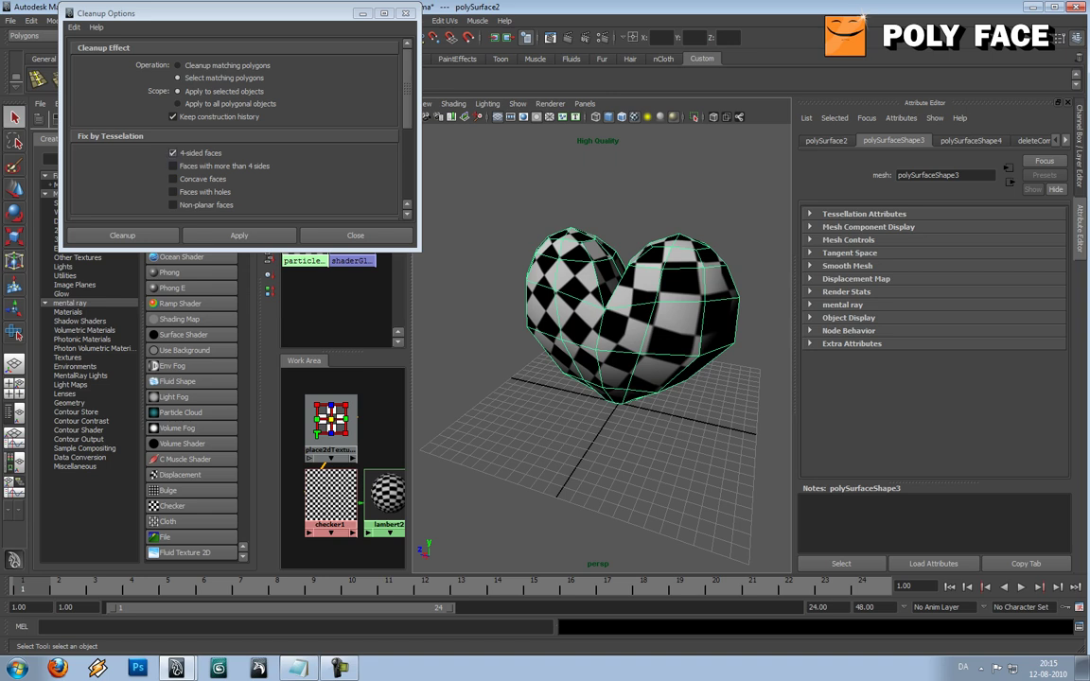
{"action": "left_click", "coordinate": [238, 236]}
Examine the selected four-sided faces all around the heart and clear the selection.
{"action": "left_click_drag", "start_coordinate": [575, 324], "coordinate": [606, 301], "text": "alt"}
{"action": "left_click_drag", "start_coordinate": [586, 380], "coordinate": [569, 321], "text": "alt"}
{"action": "scroll", "coordinate": [601, 341], "scroll_direction": "up", "scroll_amount": 6}
{"action": "scroll", "coordinate": [601, 340], "scroll_direction": "down", "scroll_amount": 4}
{"action": "left_click_drag", "start_coordinate": [602, 378], "coordinate": [641, 334], "text": "alt"}
{"action": "left_click", "coordinate": [773, 459]}
{"action": "left_click_drag", "start_coordinate": [536, 301], "coordinate": [570, 304], "text": "alt"}
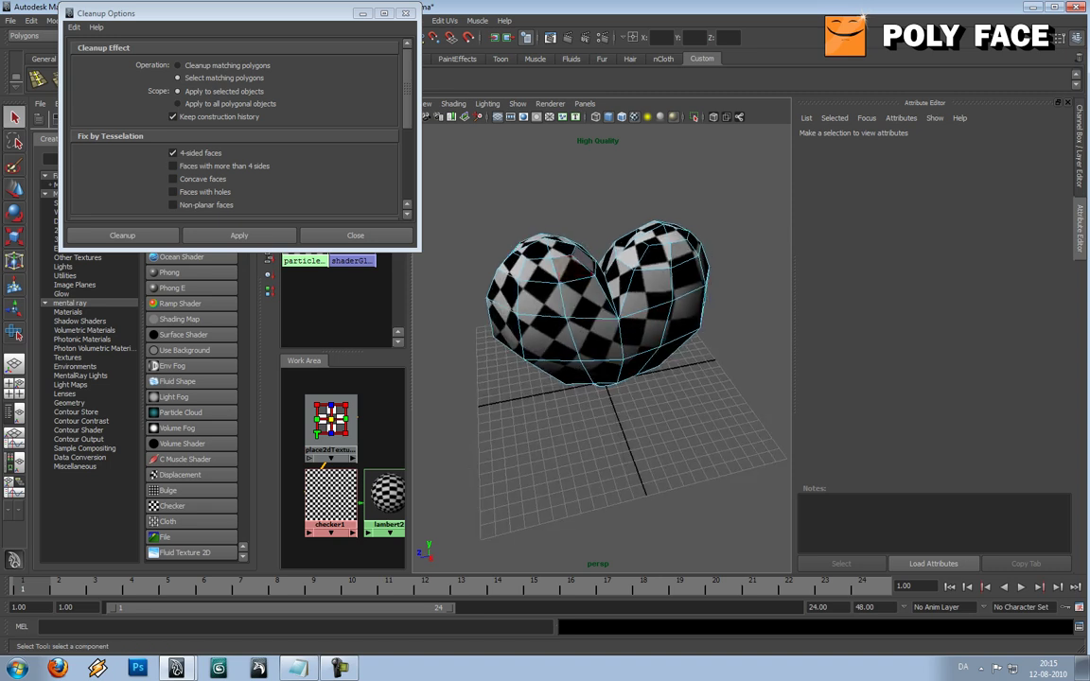
Reselect the heart's 4-sided faces with Cleanup and invert the face selection to check for any other faces.
{"action": "right_click_drag", "start_coordinate": [565, 268], "coordinate": [610, 232]}
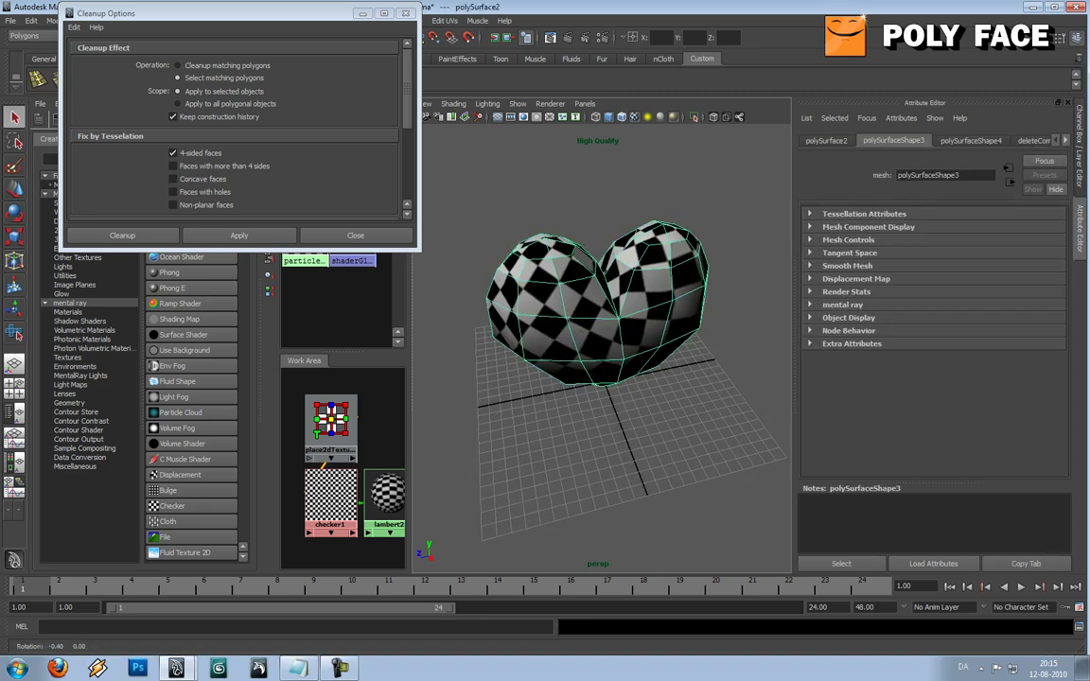
{"action": "left_click", "coordinate": [239, 235]}
{"action": "left_click_drag", "start_coordinate": [636, 343], "coordinate": [645, 315], "text": "alt"}
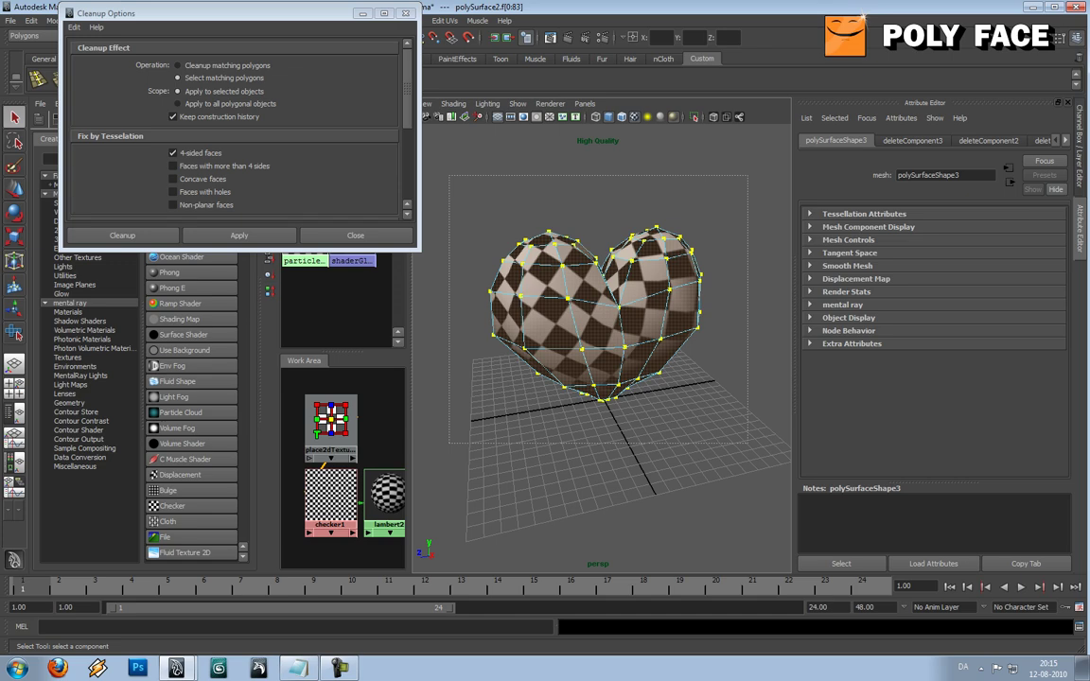
{"action": "left_click_drag", "start_coordinate": [747, 442], "coordinate": [748, 443], "text": "shift"}
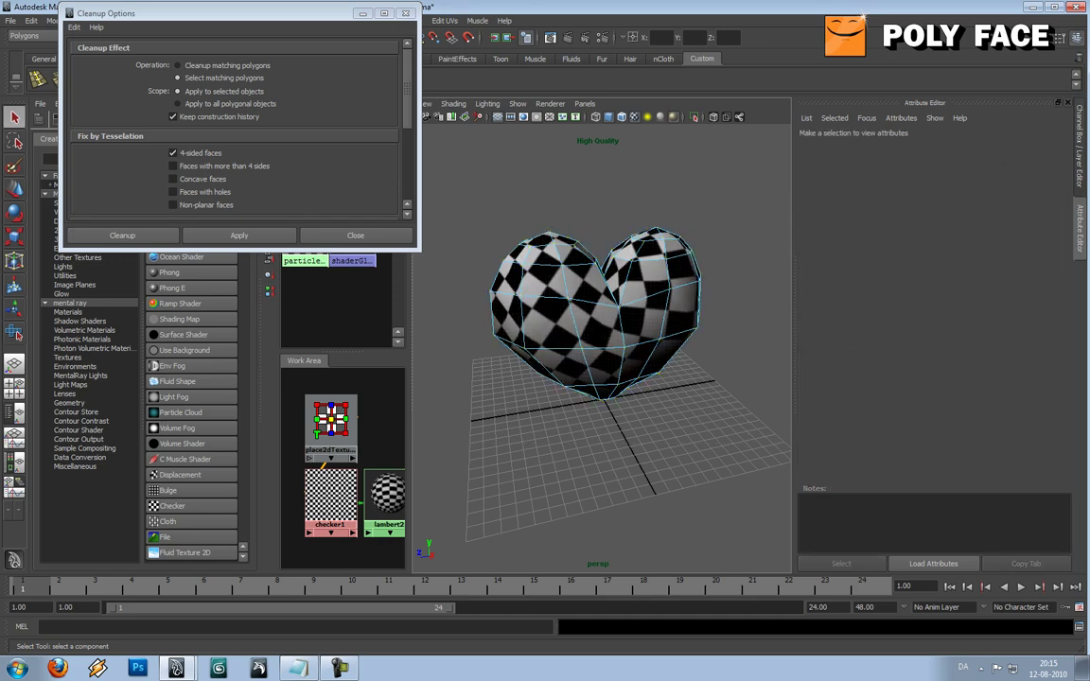
{"action": "left_click_drag", "start_coordinate": [606, 312], "coordinate": [632, 297], "text": "alt"}
{"action": "left_click", "coordinate": [363, 14]}
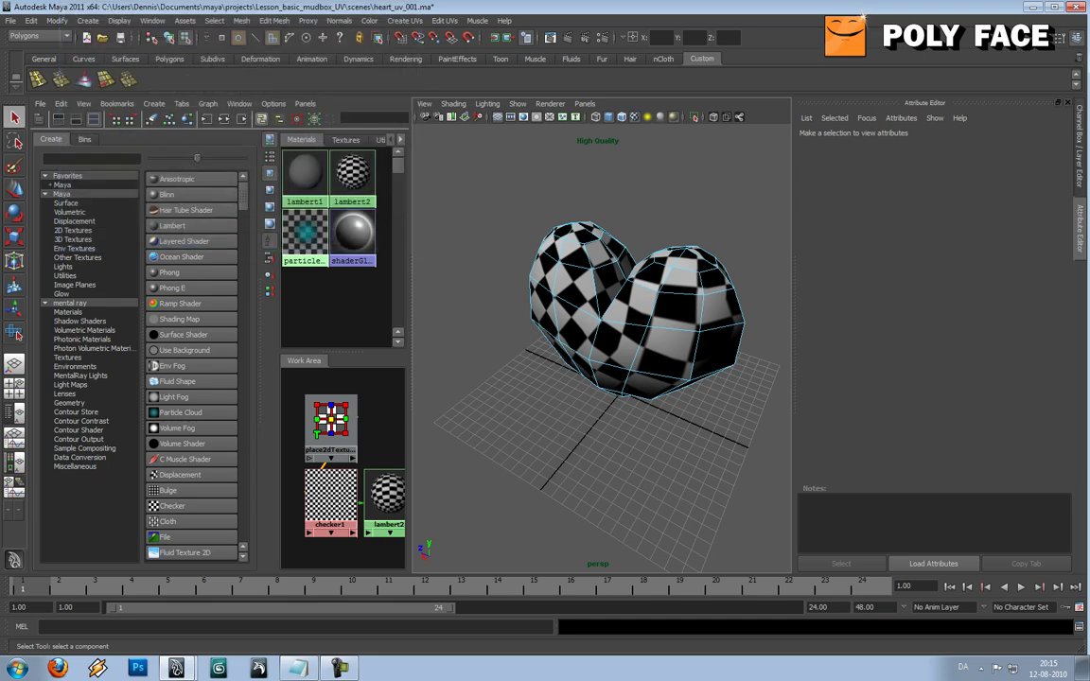
Switch the heart from component mode back to object mode and view it from several sides.
{"action": "right_click_drag", "start_coordinate": [578, 295], "coordinate": [624, 265]}
{"action": "left_click_drag", "start_coordinate": [615, 302], "coordinate": [723, 277], "text": "alt"}
{"action": "left_click_drag", "start_coordinate": [492, 283], "coordinate": [474, 274], "text": "alt"}
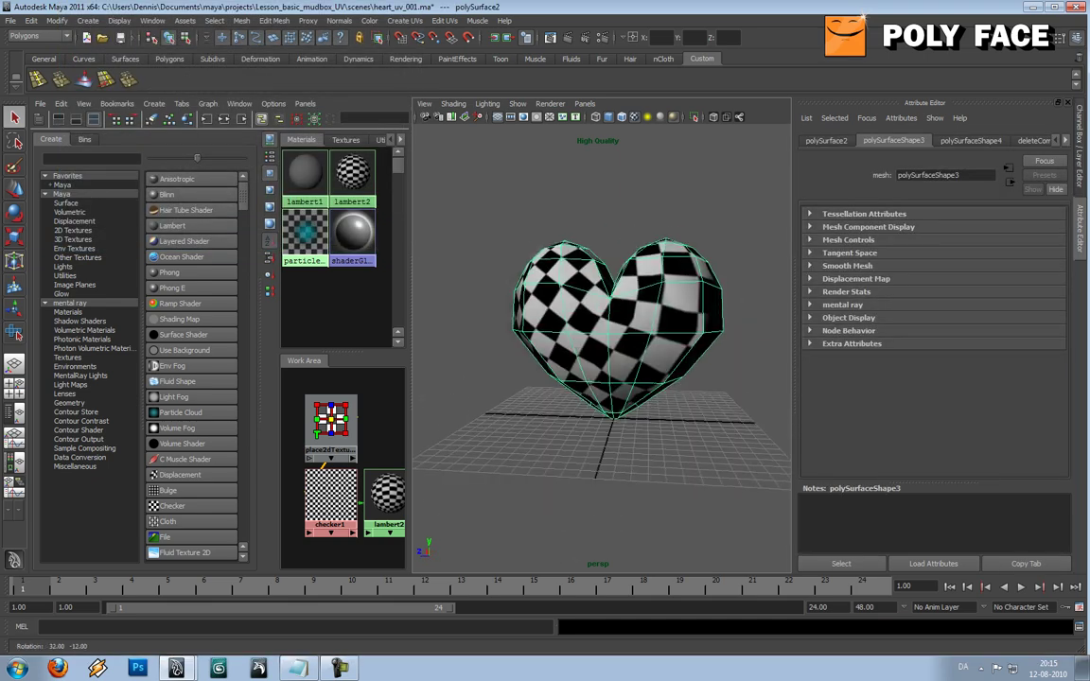
{"action": "left_click_drag", "start_coordinate": [605, 302], "coordinate": [567, 304], "text": "alt"}
{"action": "left_click_drag", "start_coordinate": [501, 274], "coordinate": [681, 281], "text": "alt"}
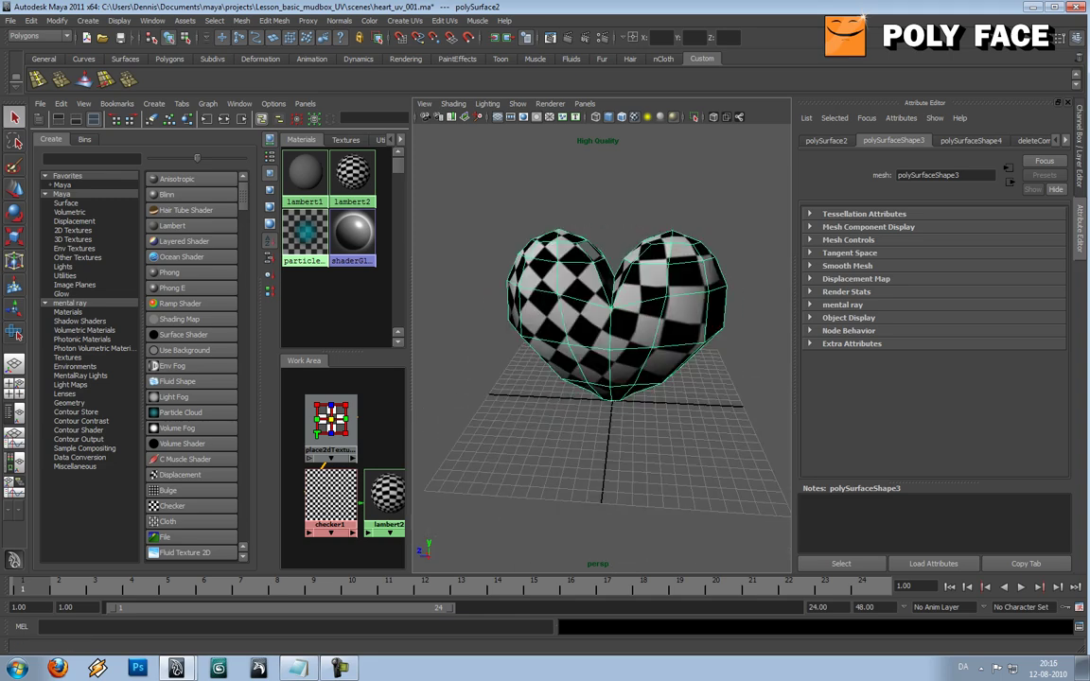
{"action": "left_click", "coordinate": [1060, 38]}
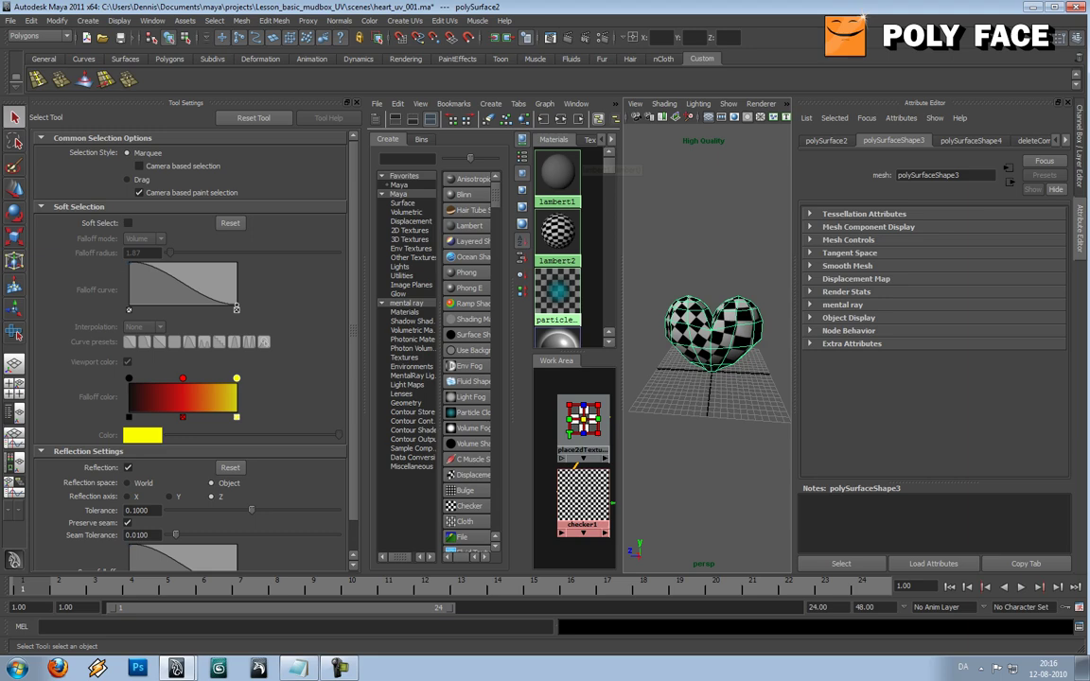
{"action": "left_click", "coordinate": [357, 102]}
{"action": "left_click_drag", "start_coordinate": [606, 294], "coordinate": [562, 295], "text": "alt"}
{"action": "left_click", "coordinate": [57, 20]}
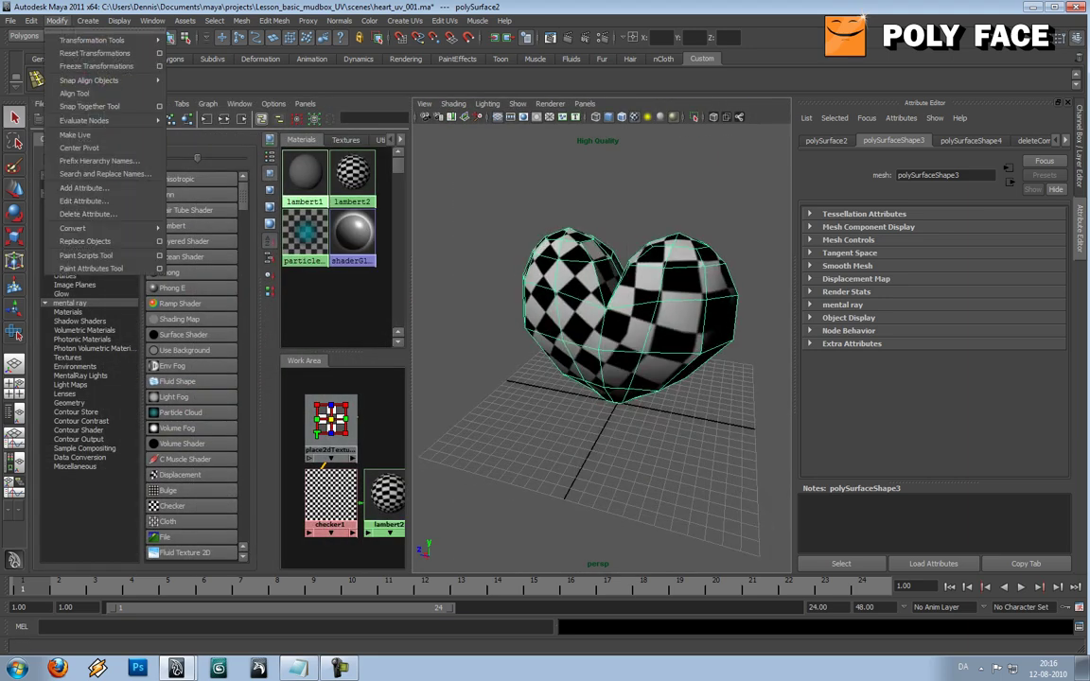
{"action": "left_click", "coordinate": [56, 20]}
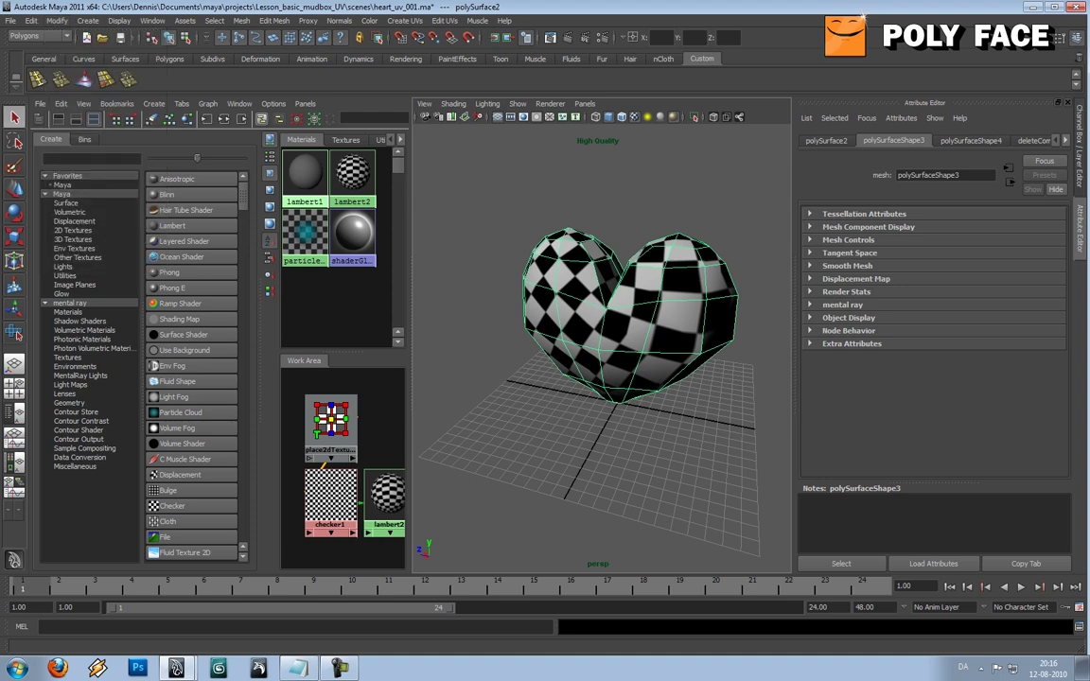
{"action": "left_click", "coordinate": [1061, 39]}
{"action": "left_click", "coordinate": [1062, 39]}
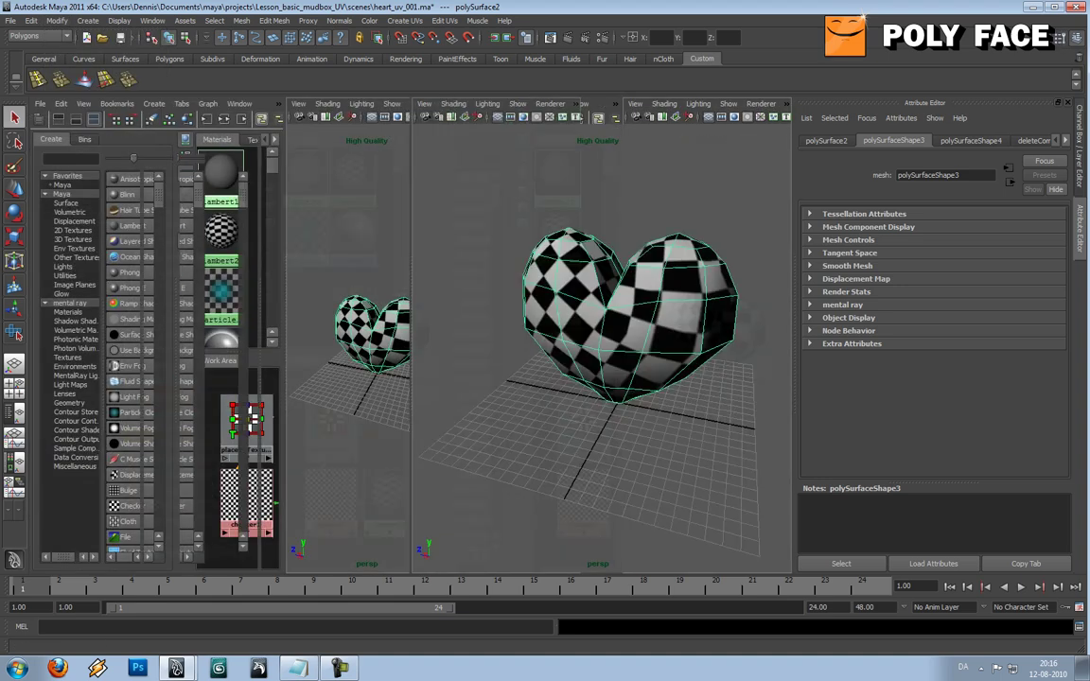
Show the heart's channels and examine its translate, rotate and scale values and its construction history inputs.
{"action": "left_click", "coordinate": [1078, 147]}
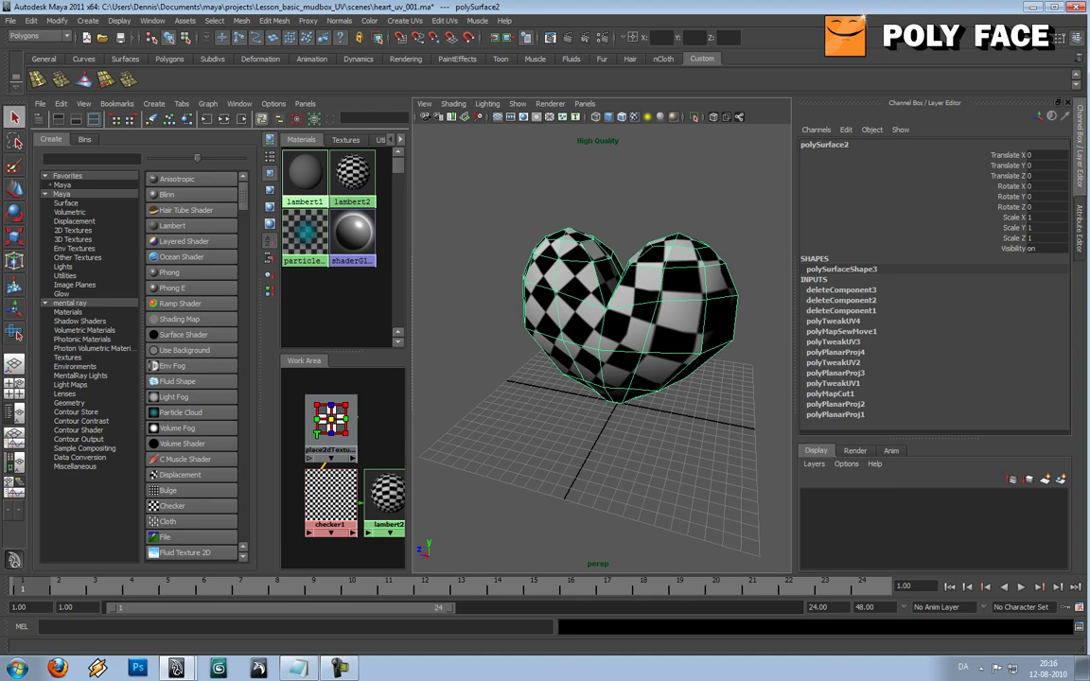
{"action": "left_click_drag", "start_coordinate": [1007, 155], "coordinate": [1007, 238]}
{"action": "left_click_drag", "start_coordinate": [558, 322], "coordinate": [645, 331], "text": "alt"}
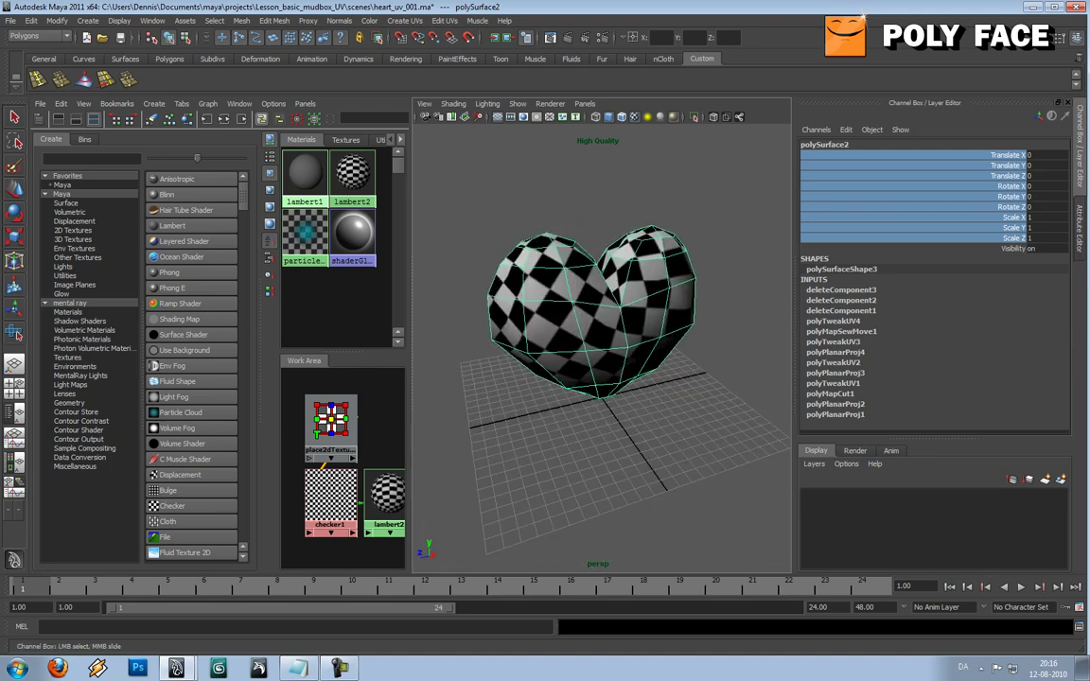
{"action": "left_click_drag", "start_coordinate": [1047, 155], "coordinate": [1008, 146]}
{"action": "left_click", "coordinate": [1011, 249]}
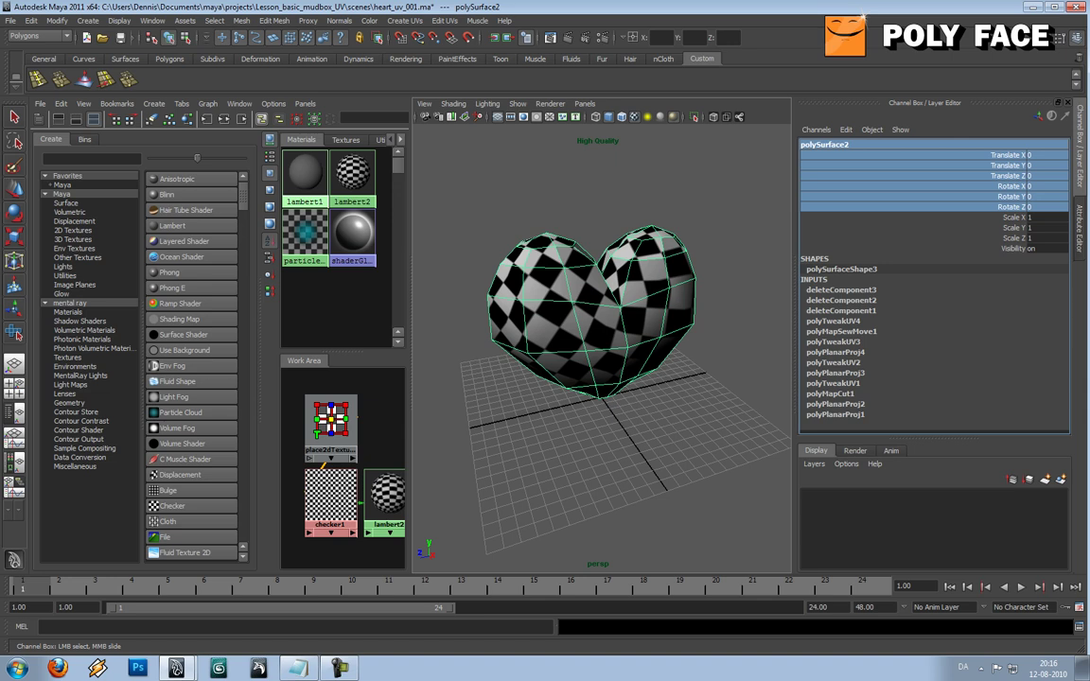
{"action": "left_click", "coordinate": [842, 290]}
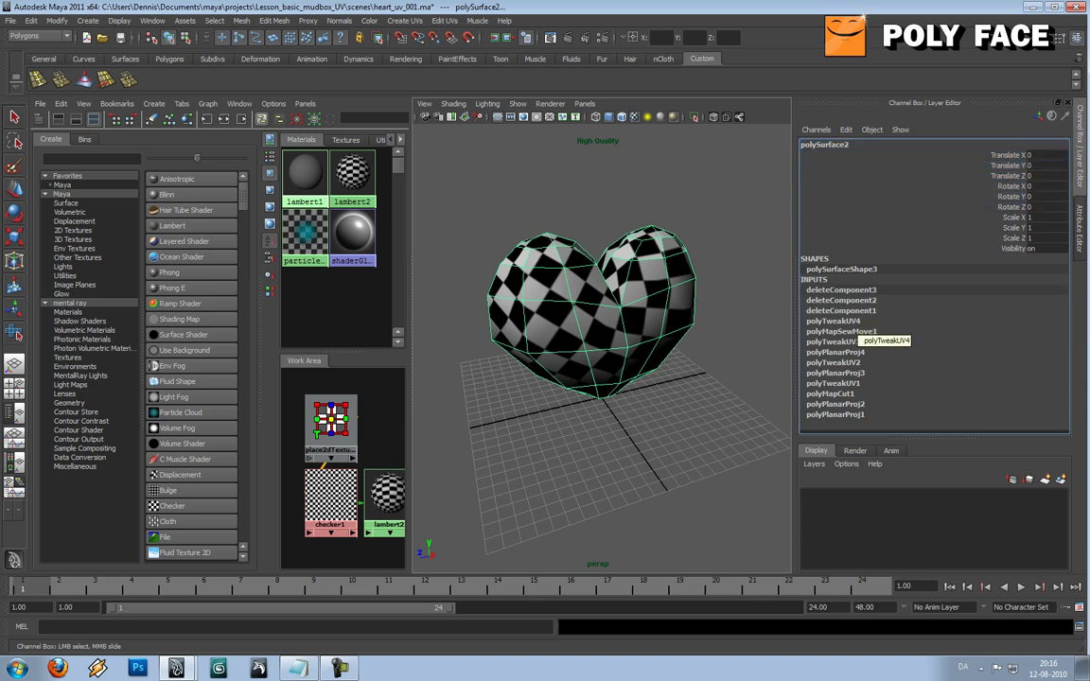
{"action": "left_click_drag", "start_coordinate": [662, 331], "coordinate": [549, 323], "text": "alt"}
{"action": "scroll", "coordinate": [610, 322], "scroll_direction": "down", "scroll_amount": 3}
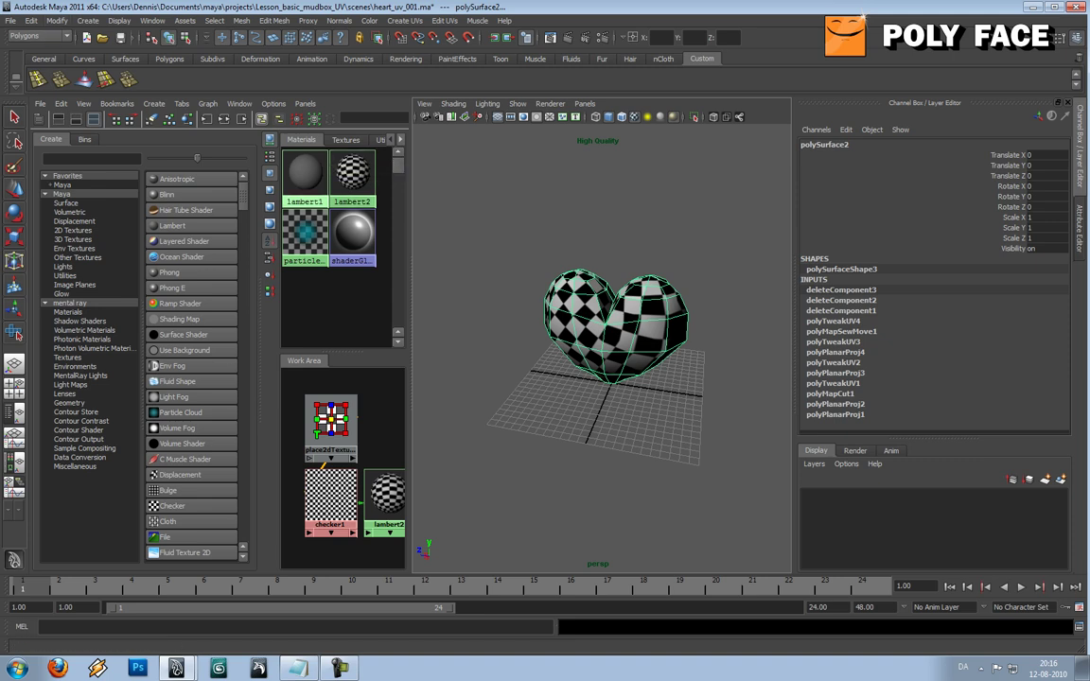
Reset the Freeze Transformations options to their defaults and freeze the heart's translate, rotate and scale.
{"action": "left_click", "coordinate": [57, 20]}
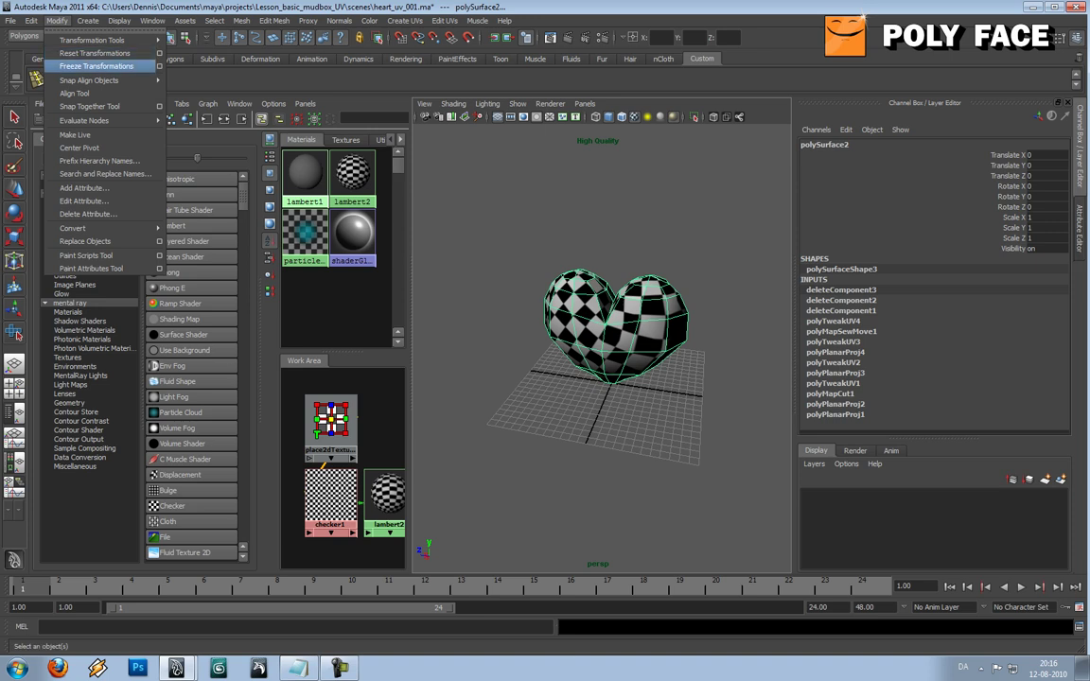
{"action": "left_click", "coordinate": [159, 66]}
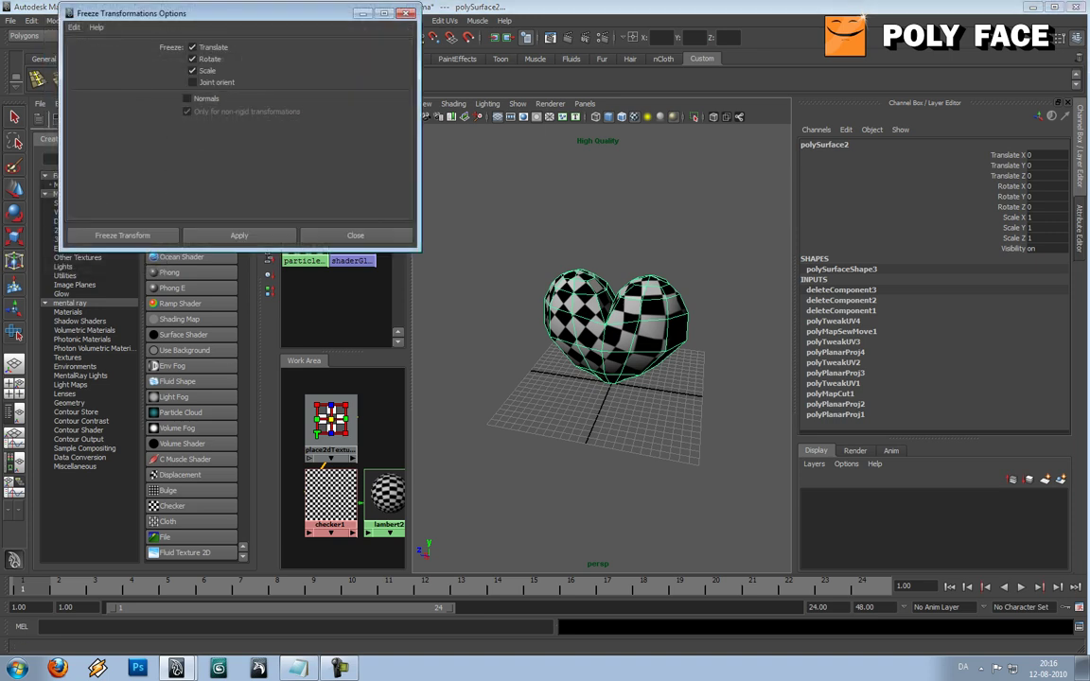
{"action": "left_click", "coordinate": [74, 27]}
{"action": "left_click", "coordinate": [105, 51]}
{"action": "left_click", "coordinate": [122, 234]}
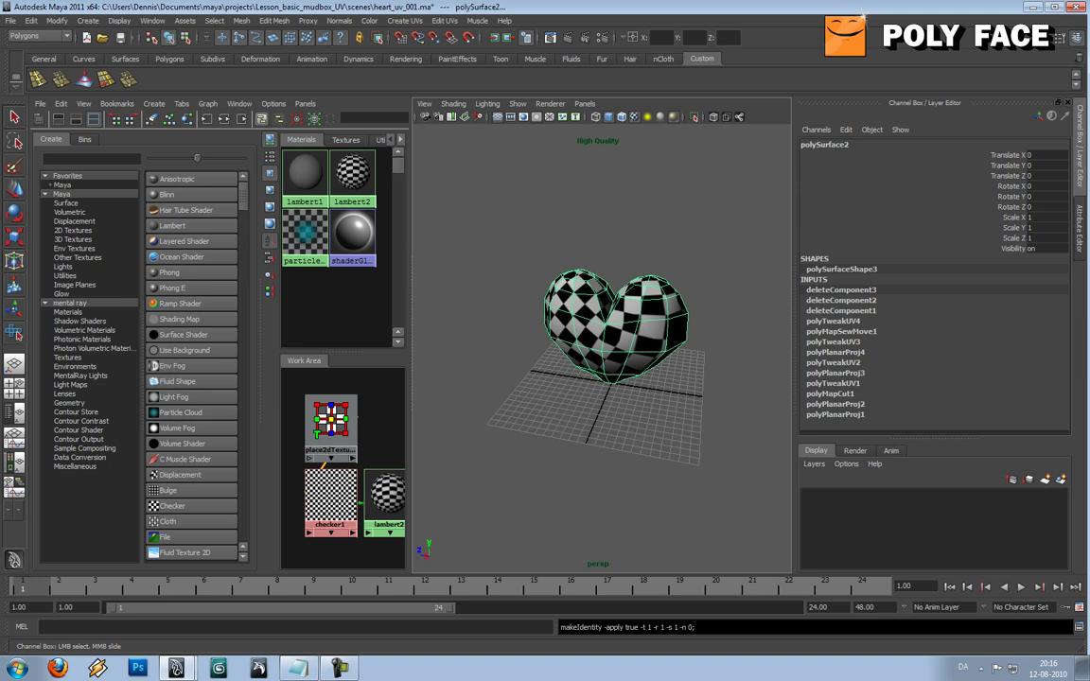
{"action": "left_click_drag", "start_coordinate": [1007, 155], "coordinate": [1010, 249]}
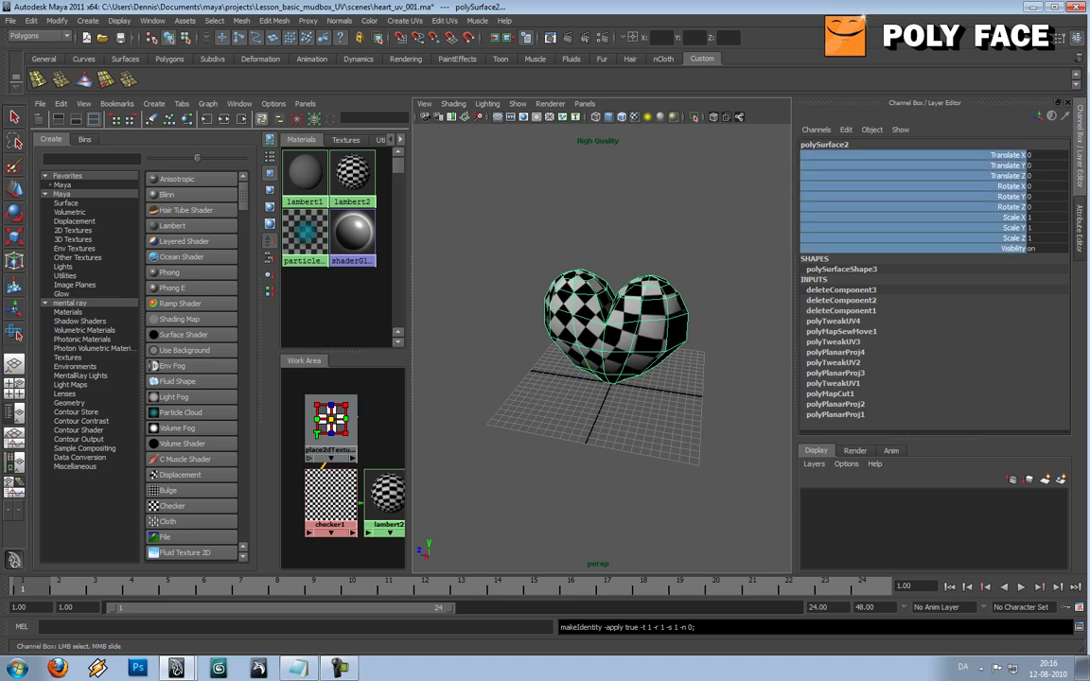
Reselect the heart and delete its construction history only, leaving other objects' history alone.
{"action": "left_click", "coordinate": [729, 246]}
{"action": "left_click", "coordinate": [653, 317]}
{"action": "left_click", "coordinate": [31, 20]}
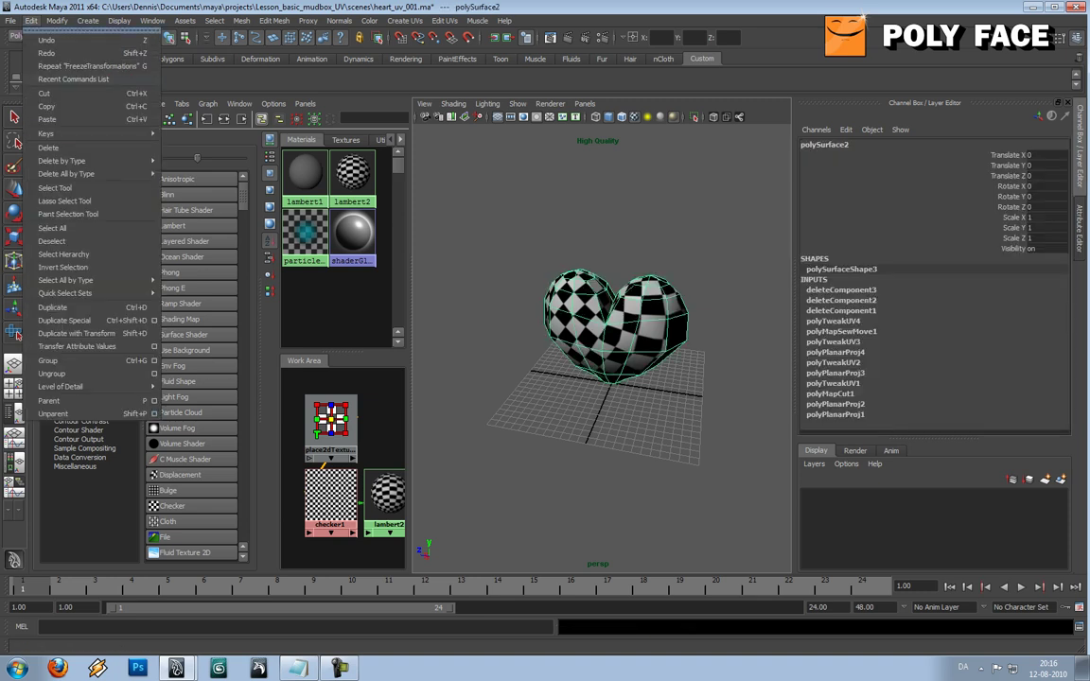
{"action": "mouse_move", "coordinate": [61, 161]}
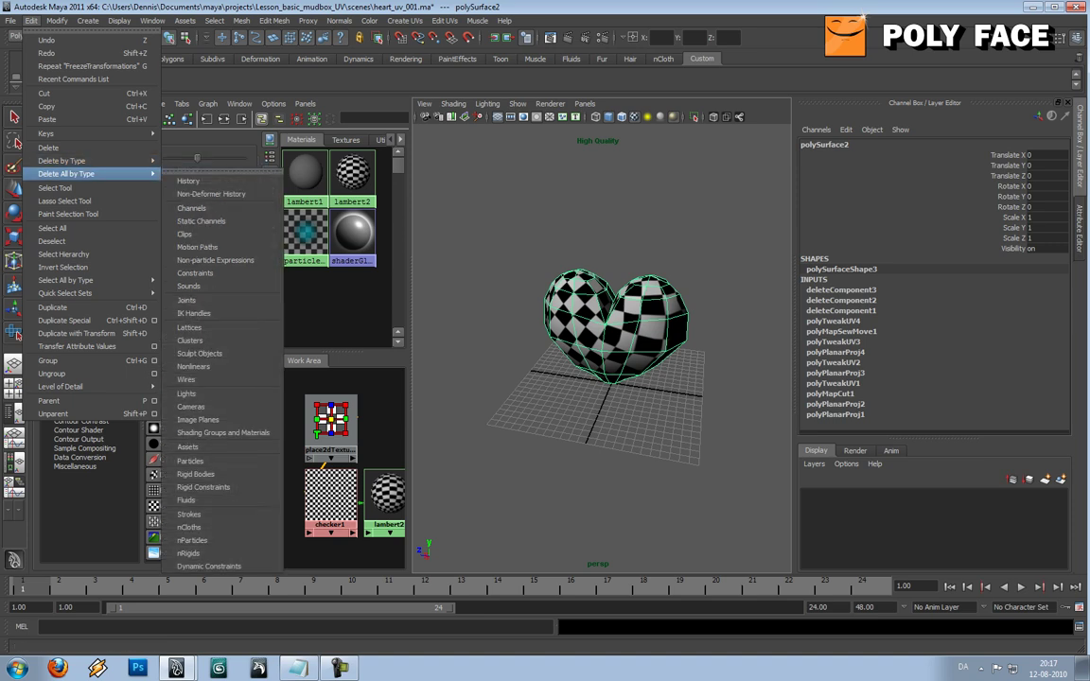
{"action": "mouse_move", "coordinate": [94, 161]}
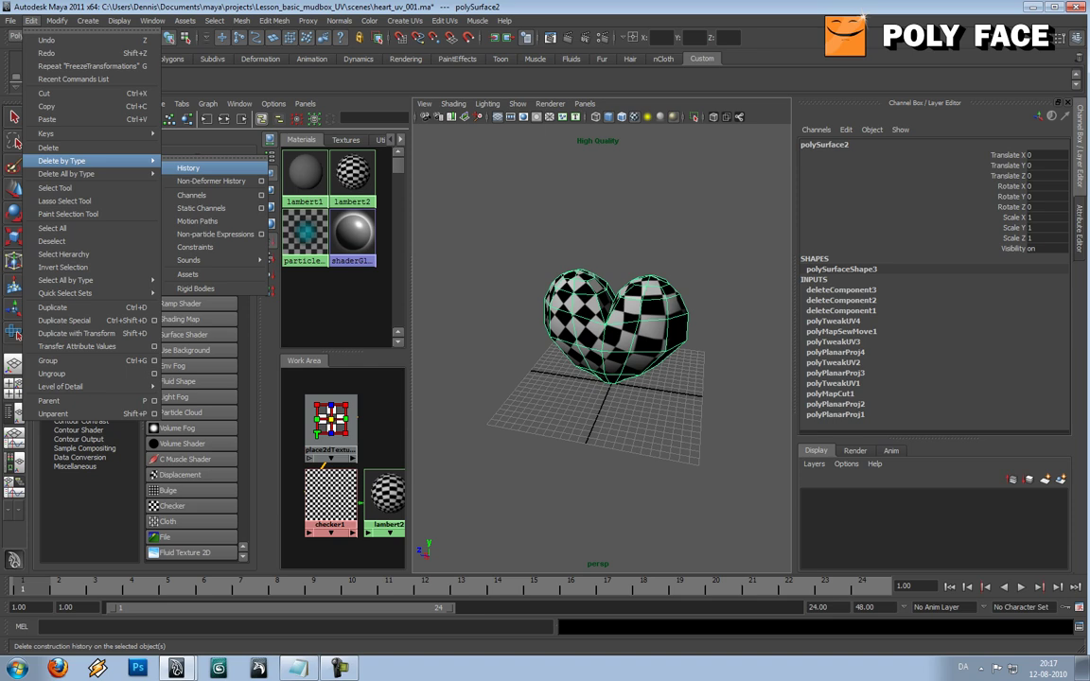
{"action": "left_click", "coordinate": [187, 168]}
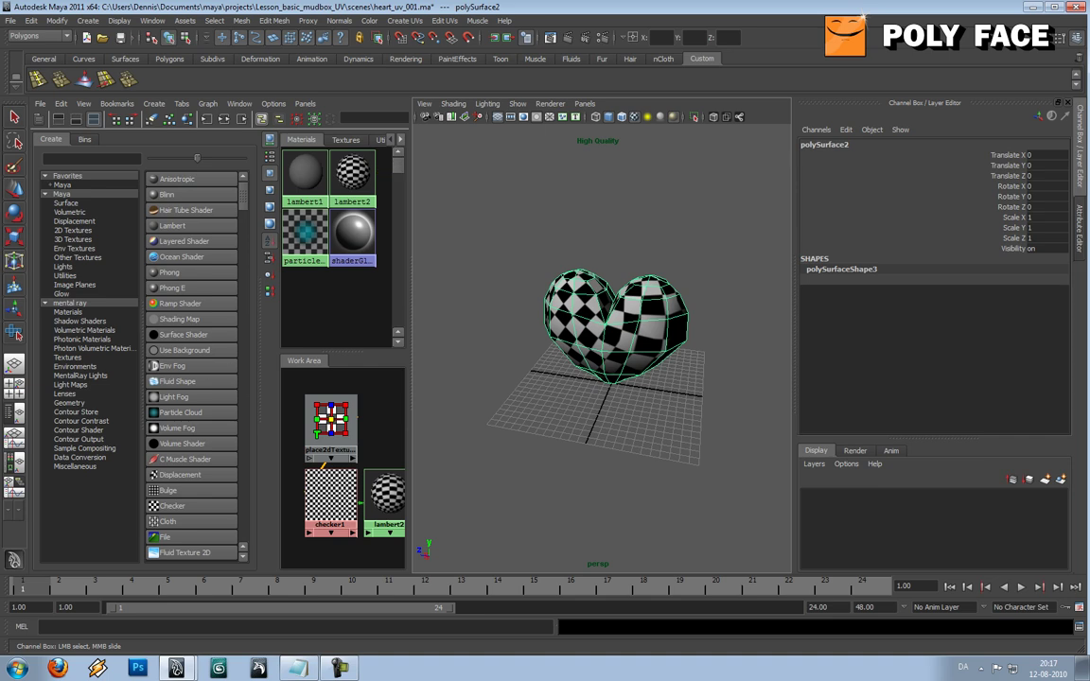
Reselect the heart and assign the checkered lambert2 material to it.
{"action": "left_click", "coordinate": [719, 275]}
{"action": "left_click", "coordinate": [643, 322]}
{"action": "left_click", "coordinate": [720, 274]}
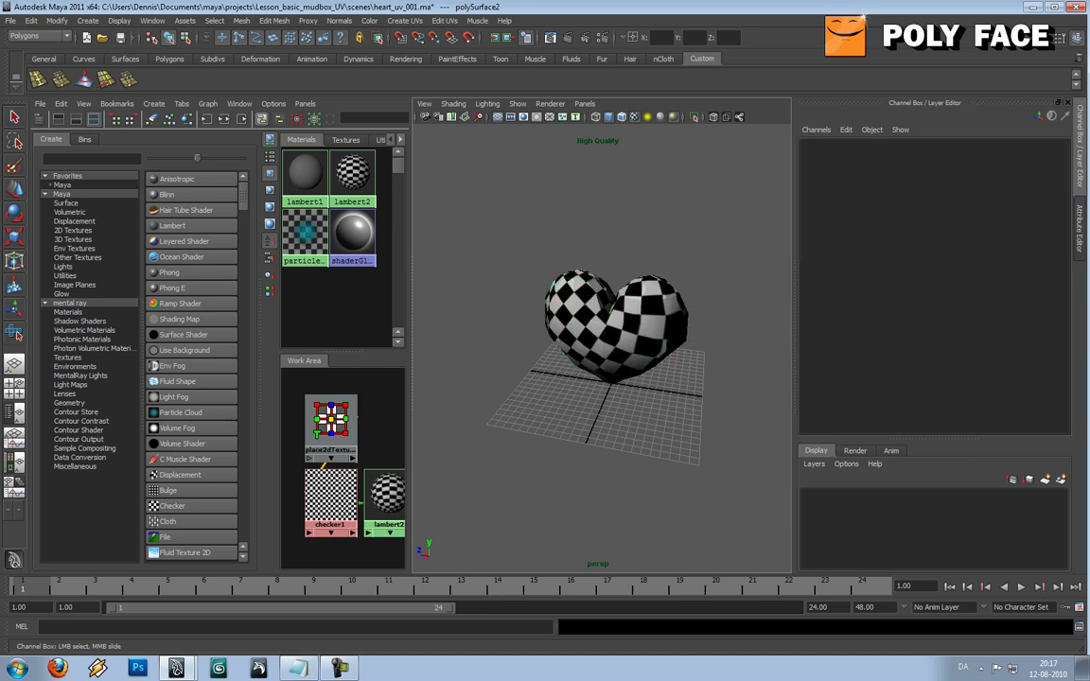
{"action": "mouse_move", "coordinate": [643, 327]}
{"action": "left_mouse_down", "text": "alt"}
{"action": "mouse_move", "coordinate": [738, 317]}
{"action": "mouse_move", "coordinate": [658, 312]}
{"action": "left_mouse_up", "text": "alt"}
{"action": "left_click", "coordinate": [620, 326]}
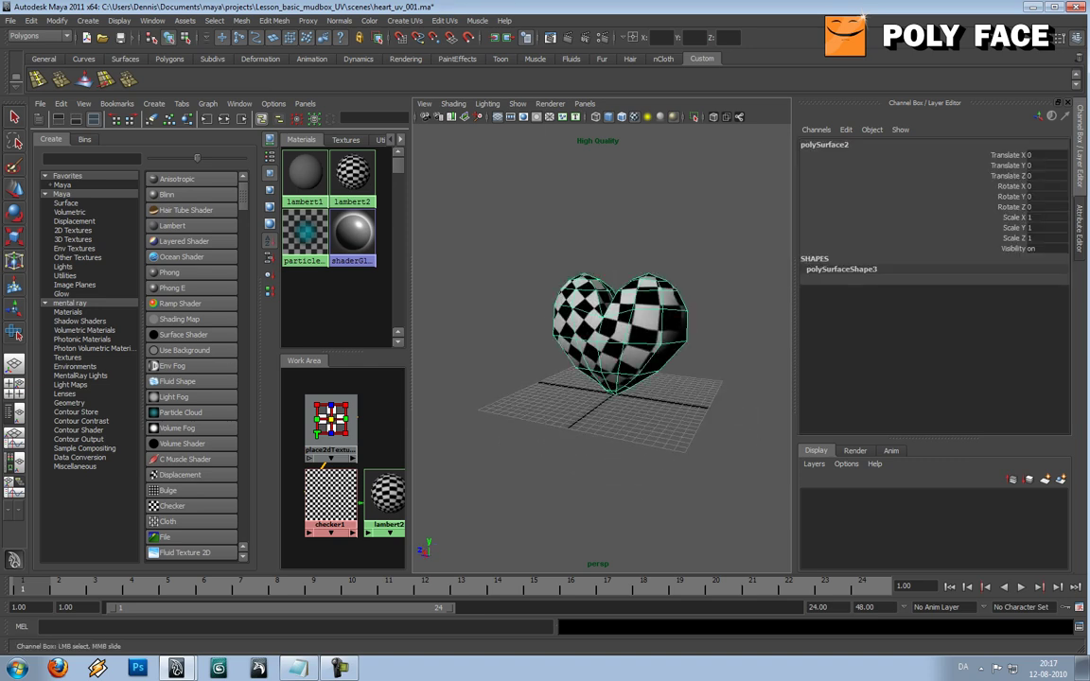
{"action": "right_click_drag", "start_coordinate": [352, 173], "coordinate": [350, 144]}
Examine the checker pattern on the heart from several sides and distances for texture stretching.
{"action": "left_click_drag", "start_coordinate": [620, 326], "coordinate": [696, 327], "text": "alt"}
{"action": "right_click_drag", "start_coordinate": [606, 331], "coordinate": [719, 331], "text": "alt"}
{"action": "left_click_drag", "start_coordinate": [719, 331], "coordinate": [683, 337], "text": "alt"}
{"action": "right_click_drag", "start_coordinate": [683, 337], "coordinate": [620, 337], "text": "alt"}
{"action": "left_click_drag", "start_coordinate": [619, 337], "coordinate": [568, 348], "text": "alt"}
{"action": "right_click_drag", "start_coordinate": [568, 348], "coordinate": [633, 348], "text": "alt"}
{"action": "left_click_drag", "start_coordinate": [634, 348], "coordinate": [678, 329], "text": "alt"}
{"action": "right_click_drag", "start_coordinate": [679, 329], "coordinate": [596, 331], "text": "alt"}
{"action": "mouse_move", "coordinate": [596, 331]}
{"action": "left_mouse_down", "text": "alt"}
{"action": "mouse_move", "coordinate": [776, 334]}
{"action": "mouse_move", "coordinate": [613, 334]}
{"action": "left_mouse_up", "text": "alt"}
{"action": "left_click_drag", "start_coordinate": [544, 478], "coordinate": [606, 468], "text": "alt"}
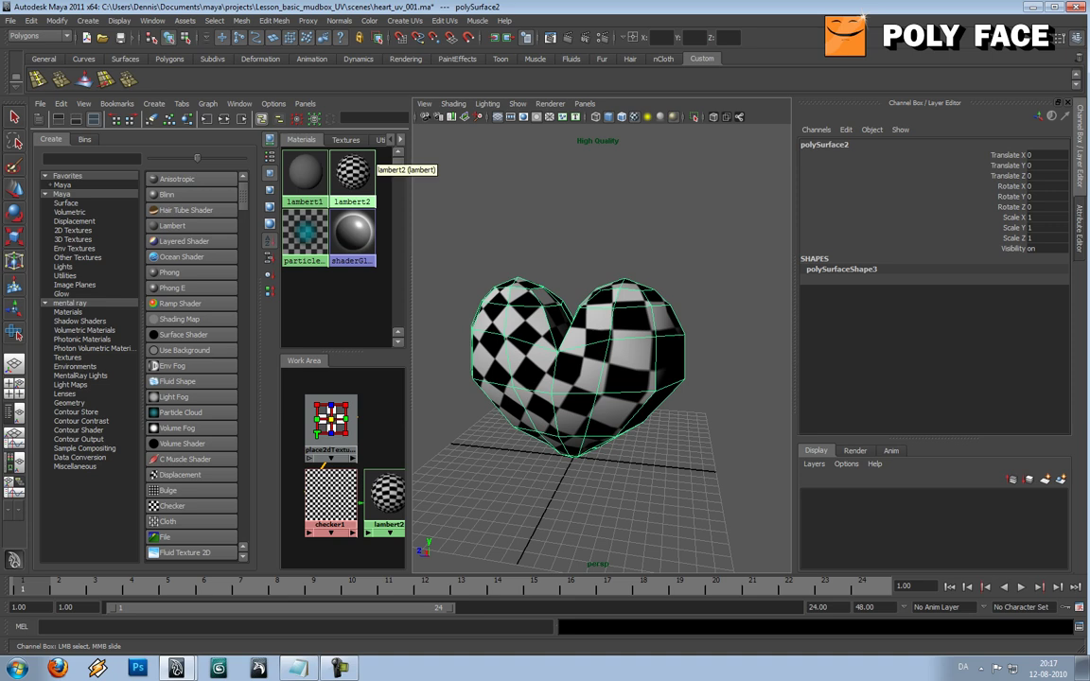
Show the heart's UV layout in the UV Texture Editor and move that window lower over the material editor.
{"action": "left_click", "coordinate": [339, 20]}
{"action": "mouse_move", "coordinate": [153, 20]}
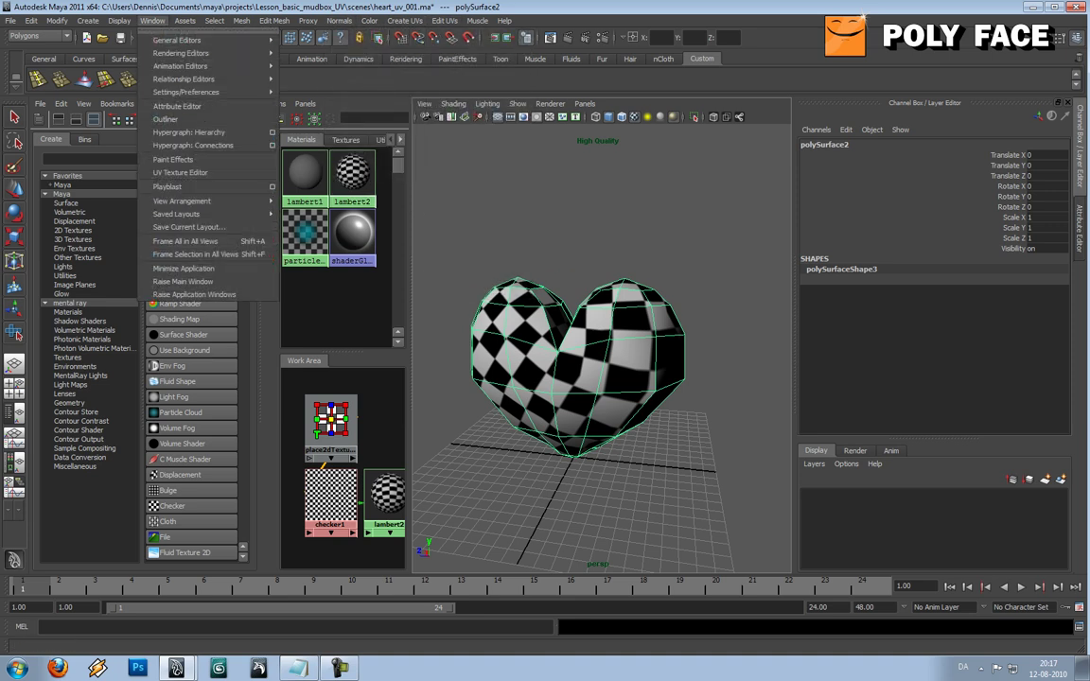
{"action": "mouse_move", "coordinate": [190, 214]}
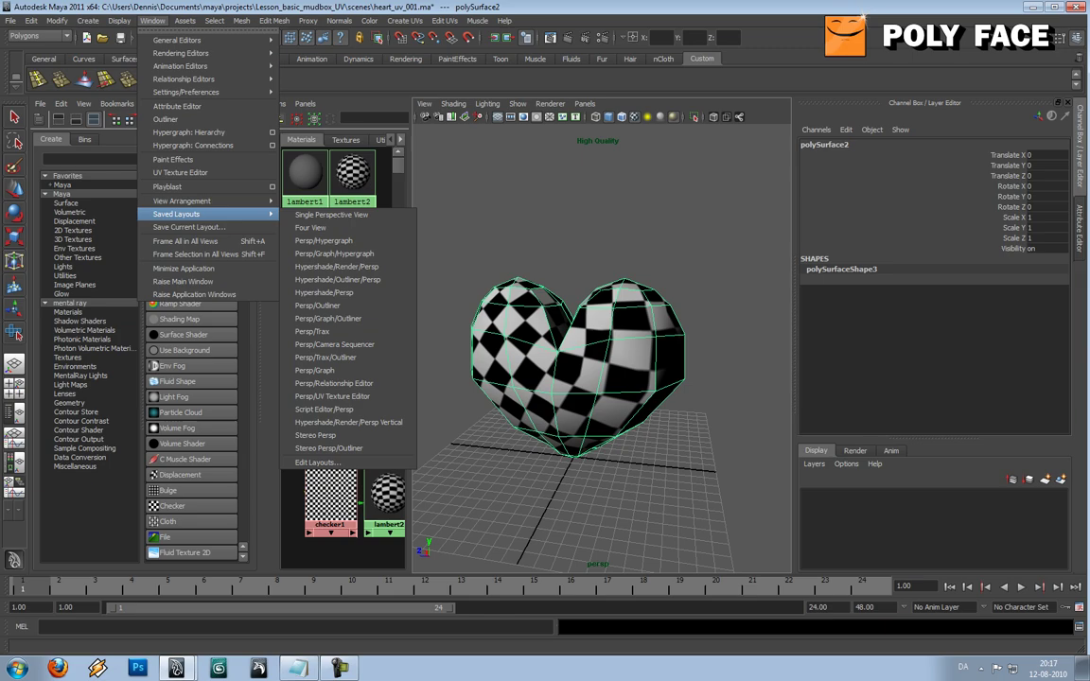
{"action": "left_click", "coordinate": [179, 172]}
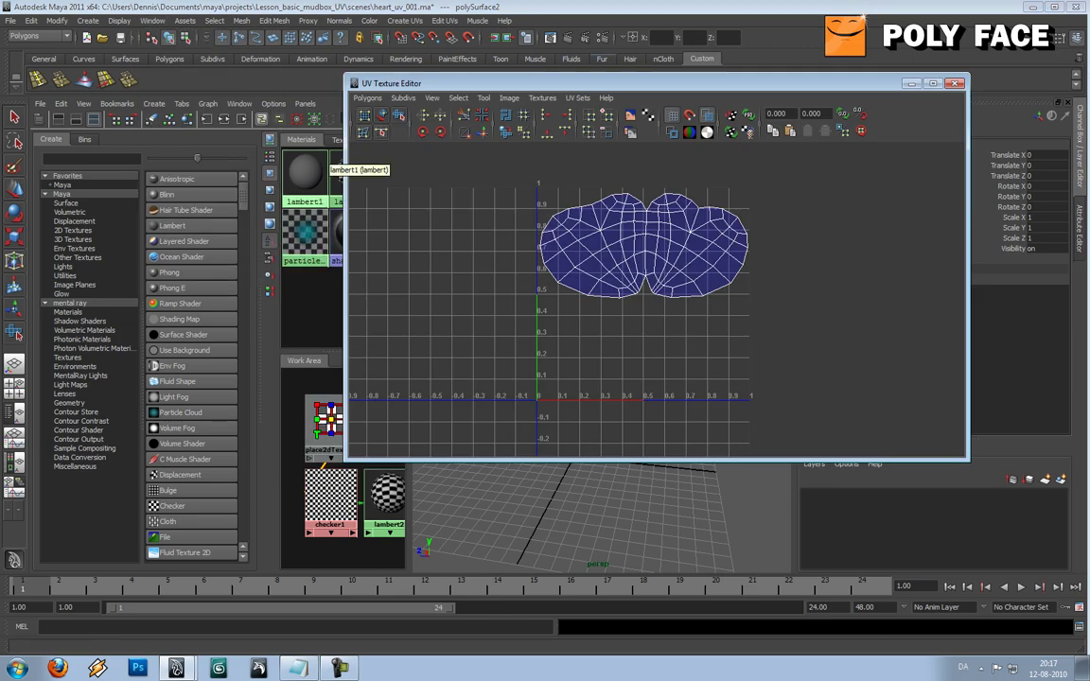
{"action": "left_click_drag", "start_coordinate": [426, 83], "coordinate": [107, 194]}
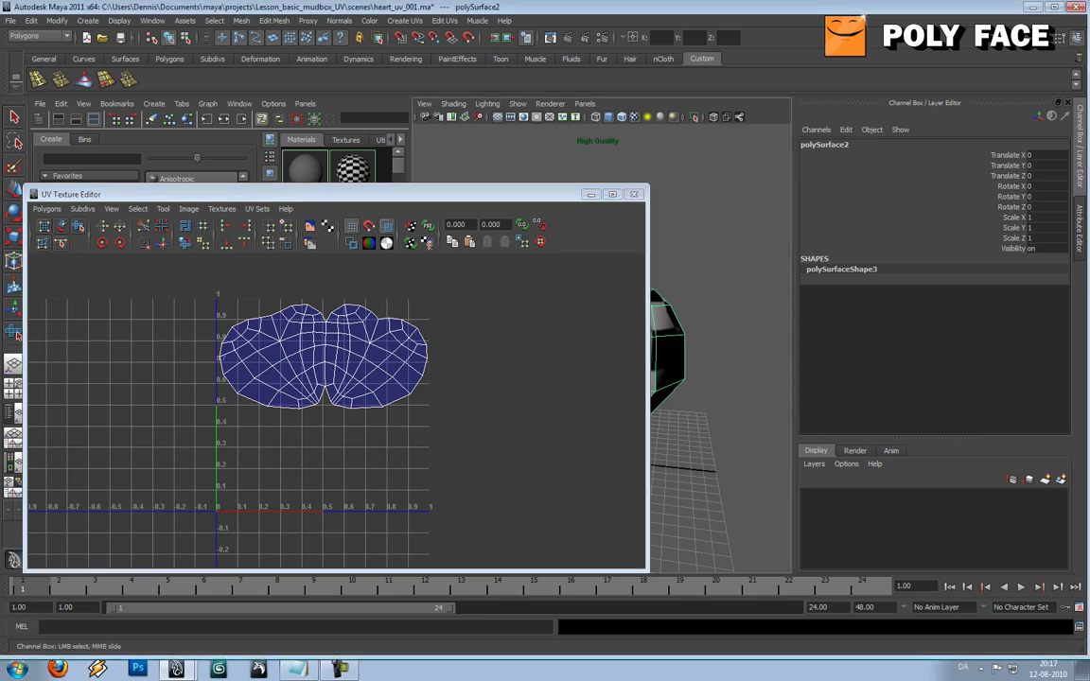
Smooth the heart mesh exponentially with 1 division level, continuity 1, smoothed UVs and internally smoothed map borders.
{"action": "left_click", "coordinate": [242, 20]}
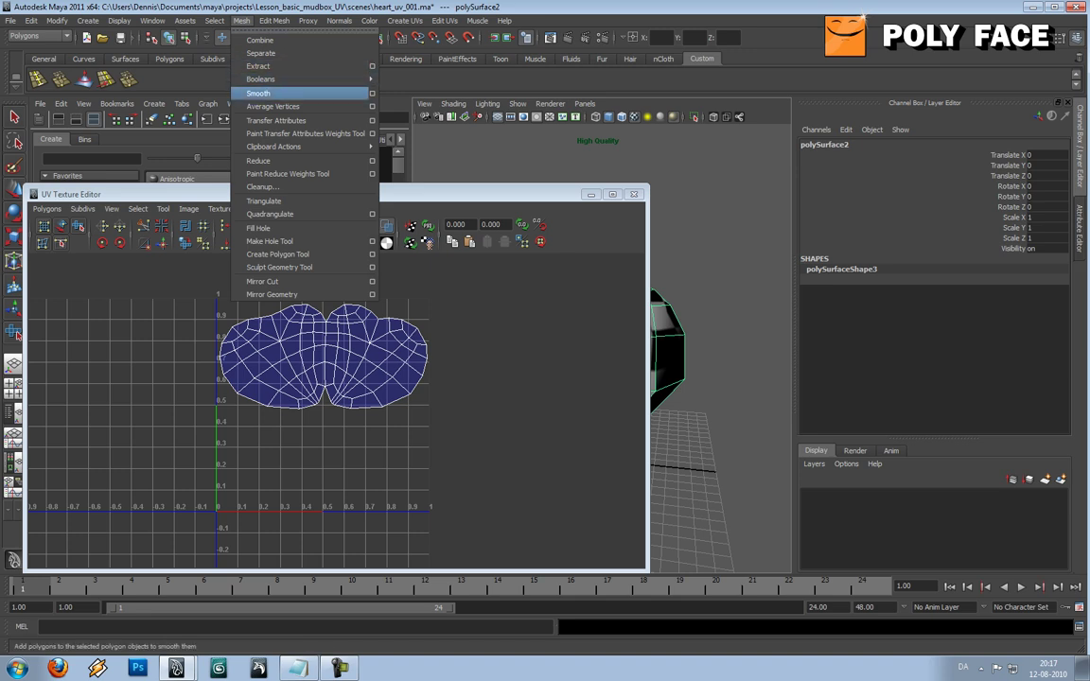
{"action": "left_click", "coordinate": [372, 92]}
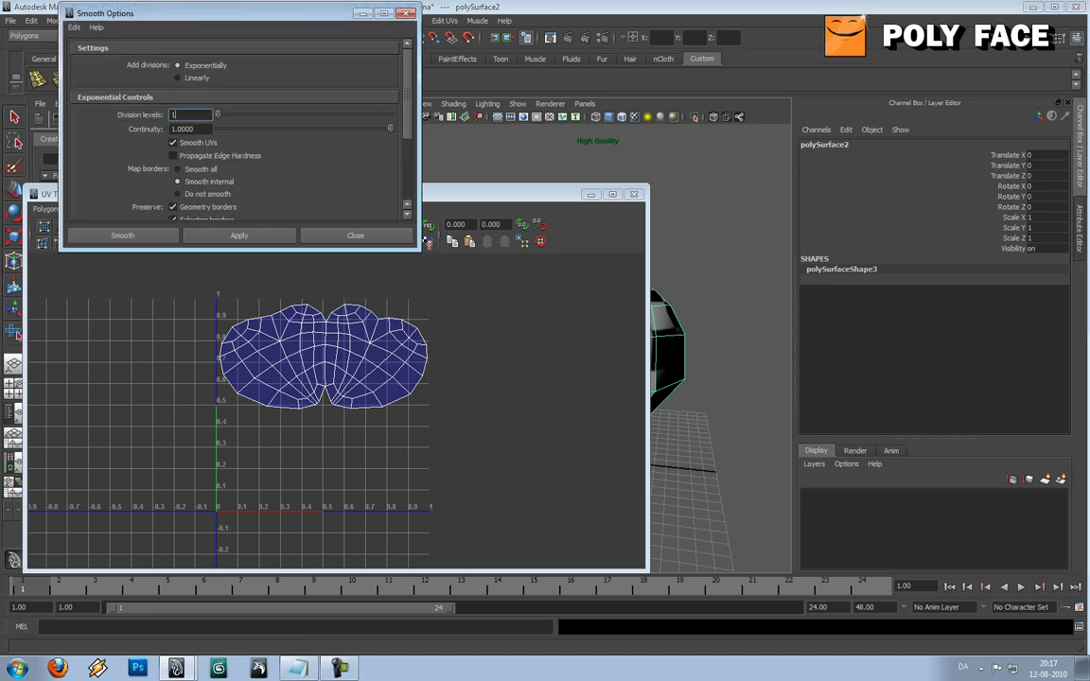
{"action": "left_click", "coordinate": [238, 235]}
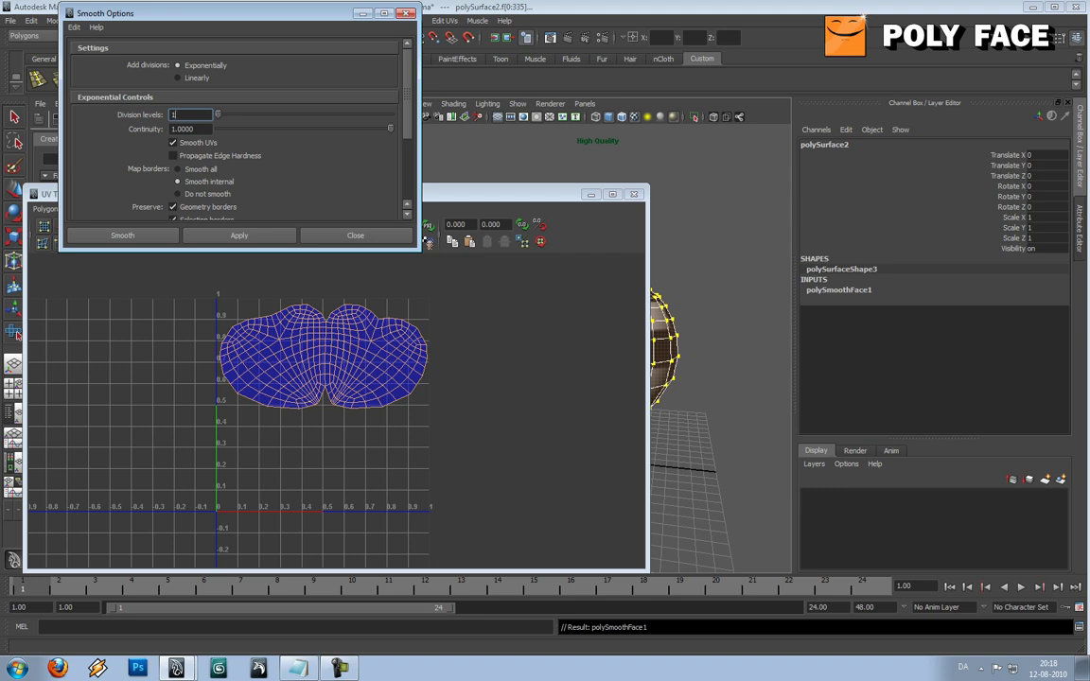
Close the smooth options, minimize the UV Texture Editor, check the smoothed heart and undo the smoothing.
{"action": "left_click", "coordinate": [355, 235]}
{"action": "left_click", "coordinate": [591, 194]}
{"action": "left_click_drag", "start_coordinate": [598, 317], "coordinate": [582, 320], "text": "alt"}
{"action": "key", "text": "1"}
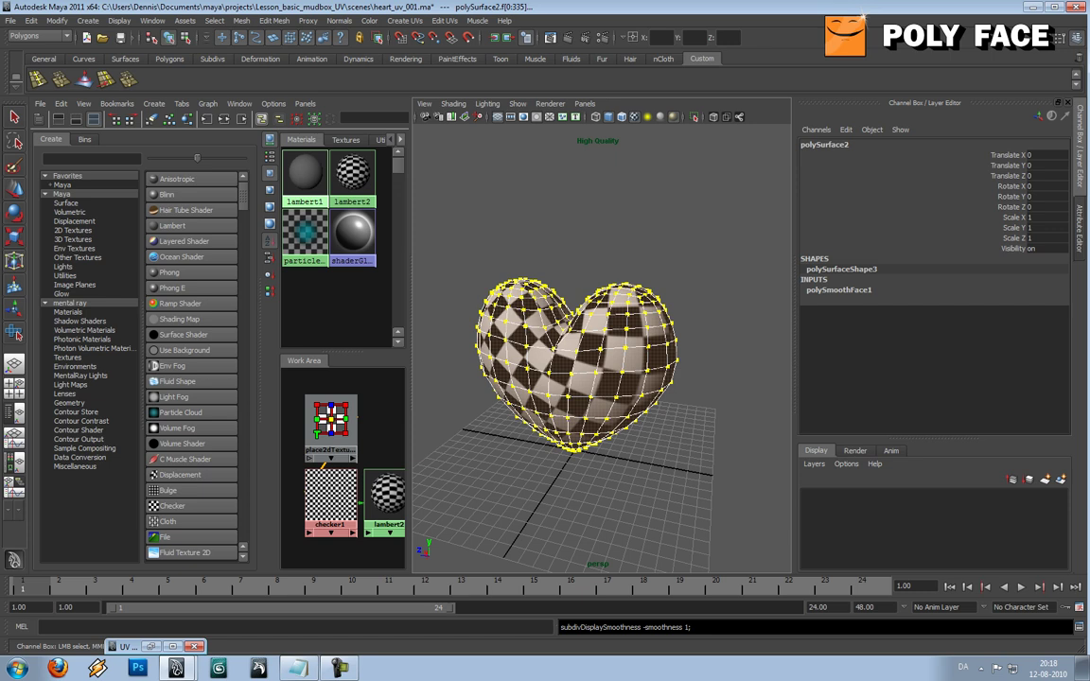
{"action": "key", "text": "ctrl+z"}
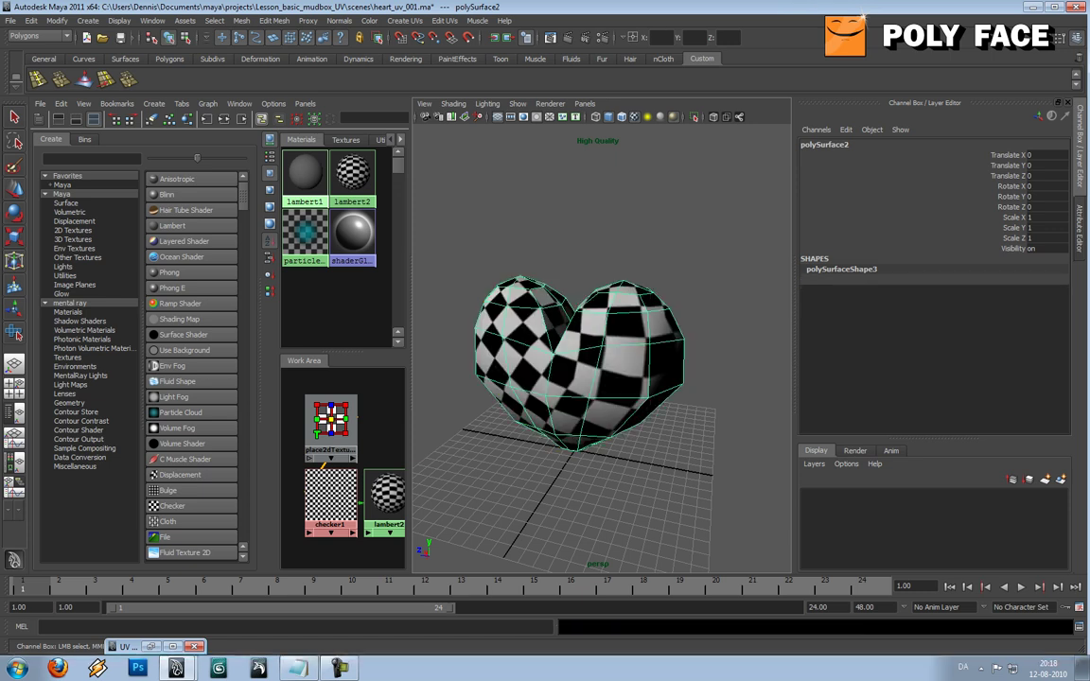
Start exporting only the selected heart to the project's data folder, with the file name heart_low_poly_001.
{"action": "left_click", "coordinate": [712, 274]}
{"action": "left_click", "coordinate": [615, 350]}
{"action": "left_click", "coordinate": [9, 20]}
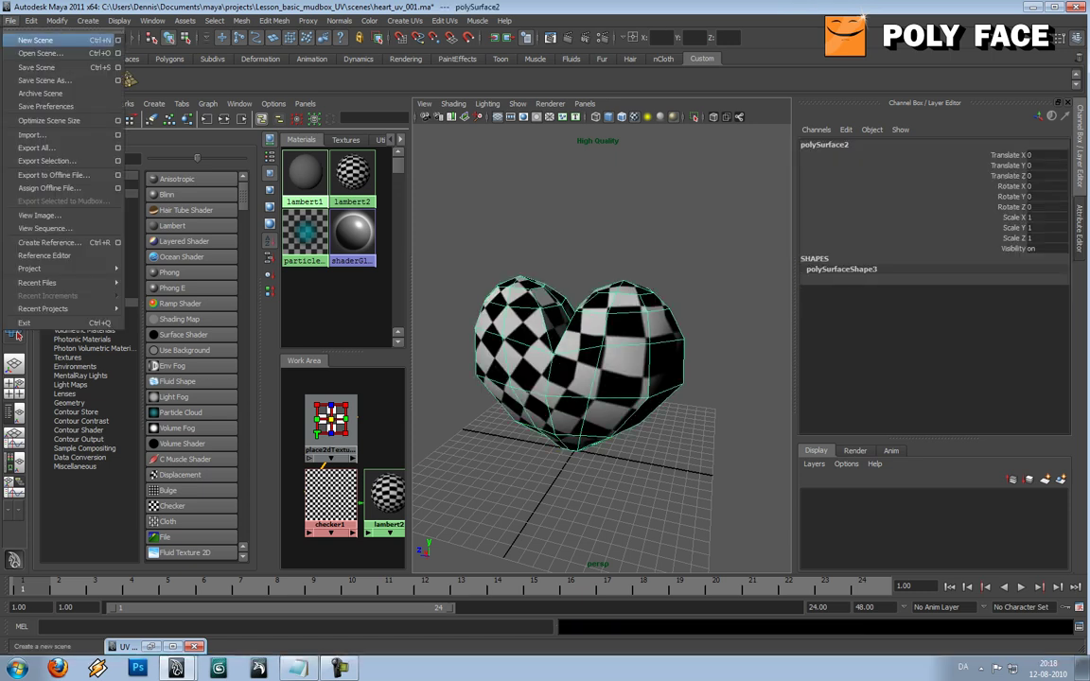
{"action": "left_click", "coordinate": [47, 161]}
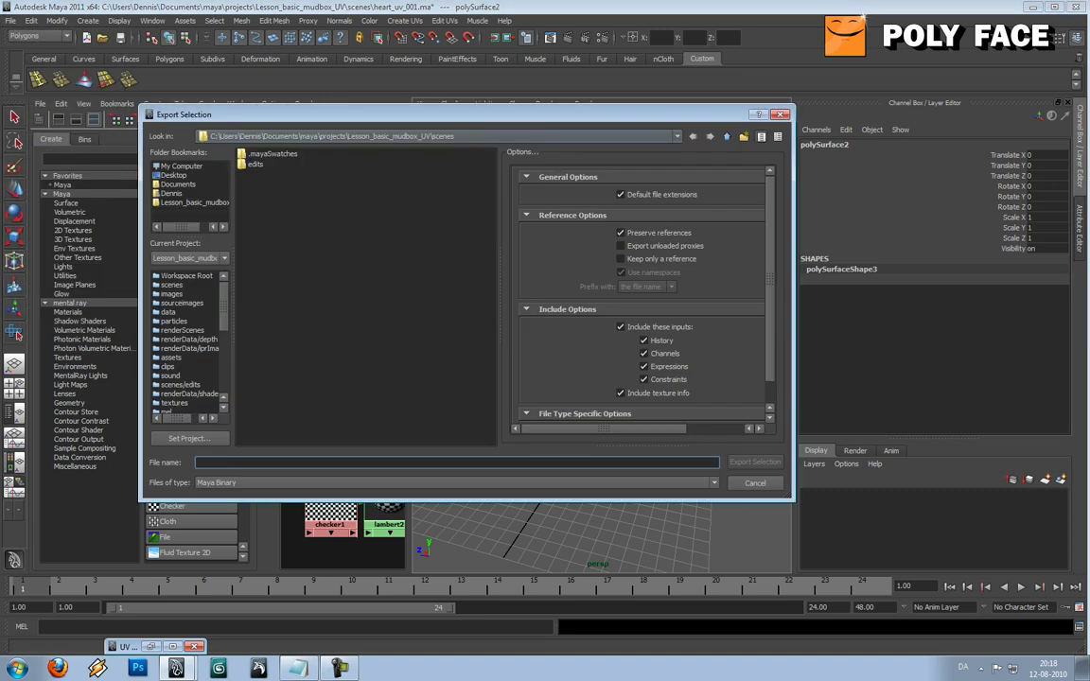
{"action": "left_click", "coordinate": [678, 136]}
{"action": "left_click", "coordinate": [318, 160]}
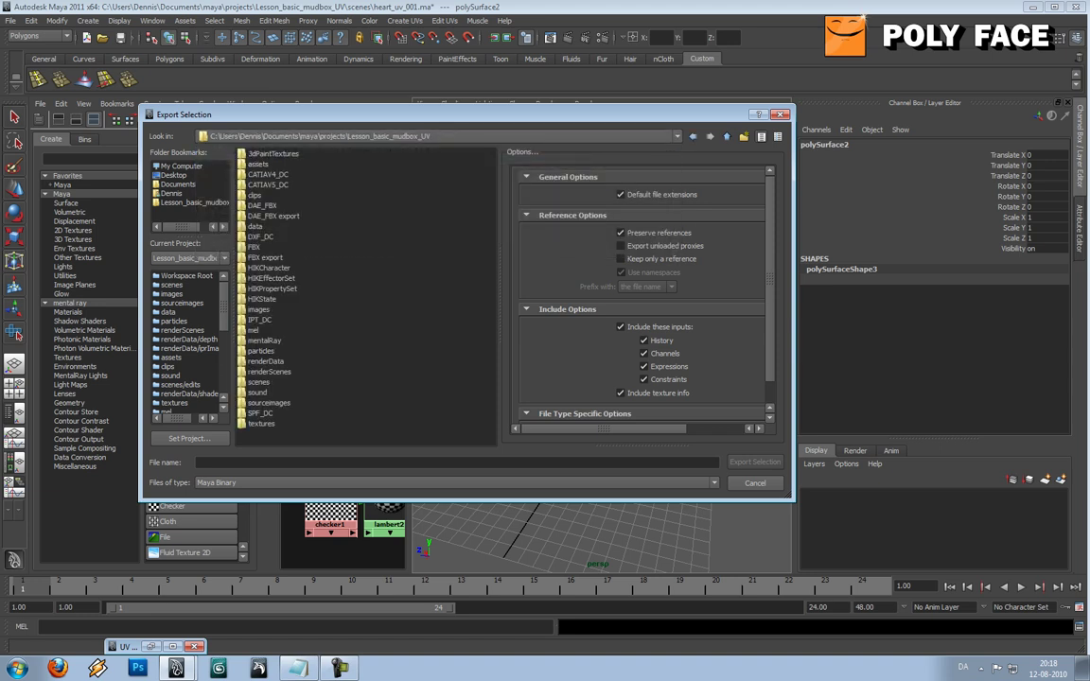
{"action": "double_click", "coordinate": [258, 226]}
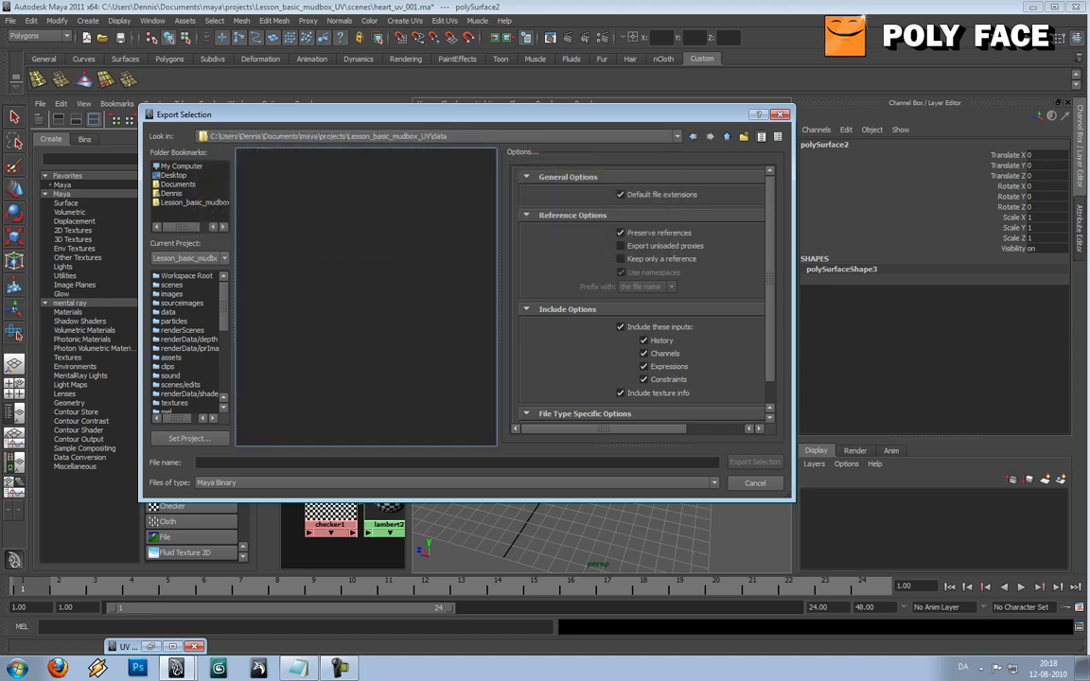
{"action": "left_click", "coordinate": [268, 462]}
{"action": "type", "text": "heart"}
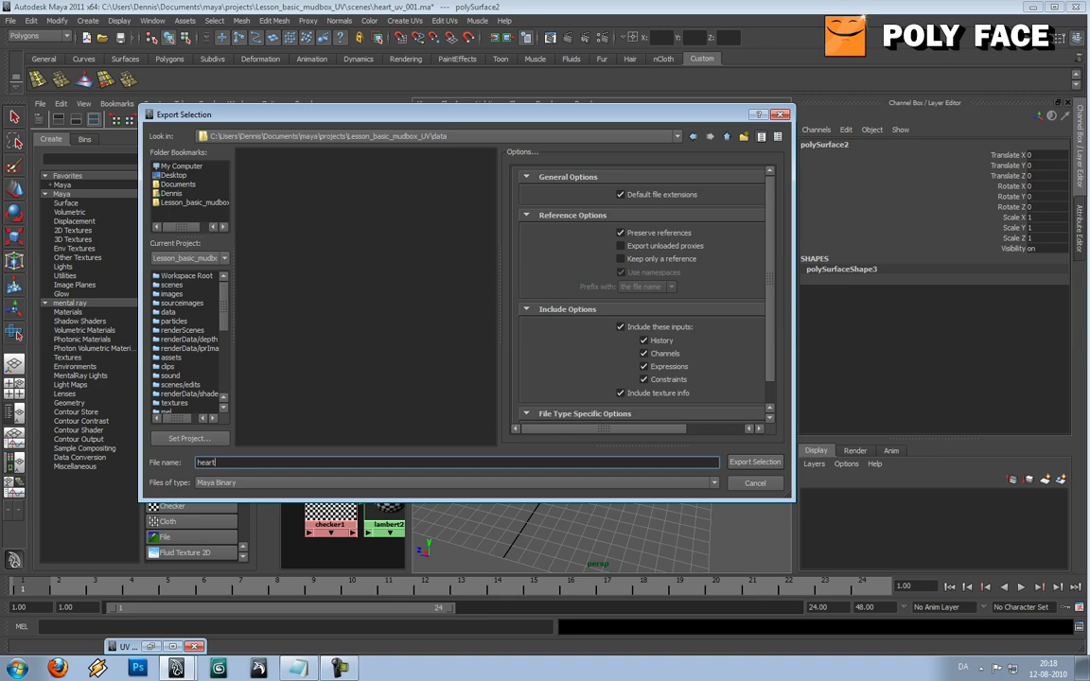
{"action": "type", "text": "_low_poly_001"}
Look through the file types available for exporting the selection and cancel the export.
{"action": "left_click", "coordinate": [456, 483]}
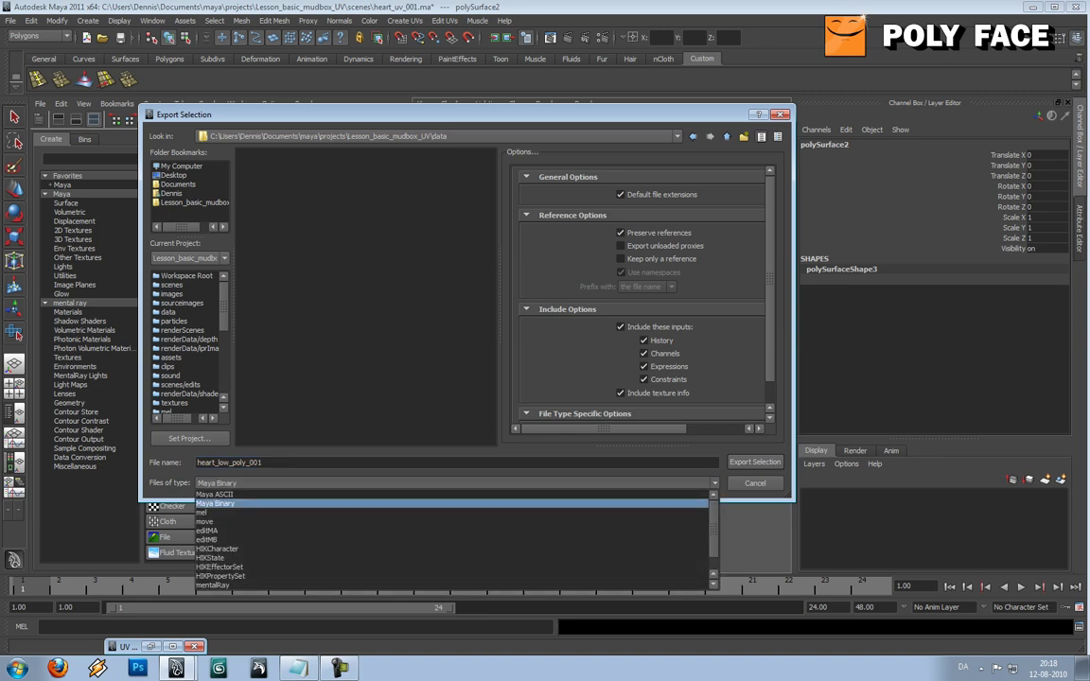
{"action": "scroll", "coordinate": [452, 522], "scroll_direction": "down", "scroll_amount": 1}
{"action": "key", "text": "Down"}
{"action": "key", "text": "Down"}
{"action": "key", "text": "Down"}
{"action": "key", "text": "Down"}
{"action": "key", "text": "Down"}
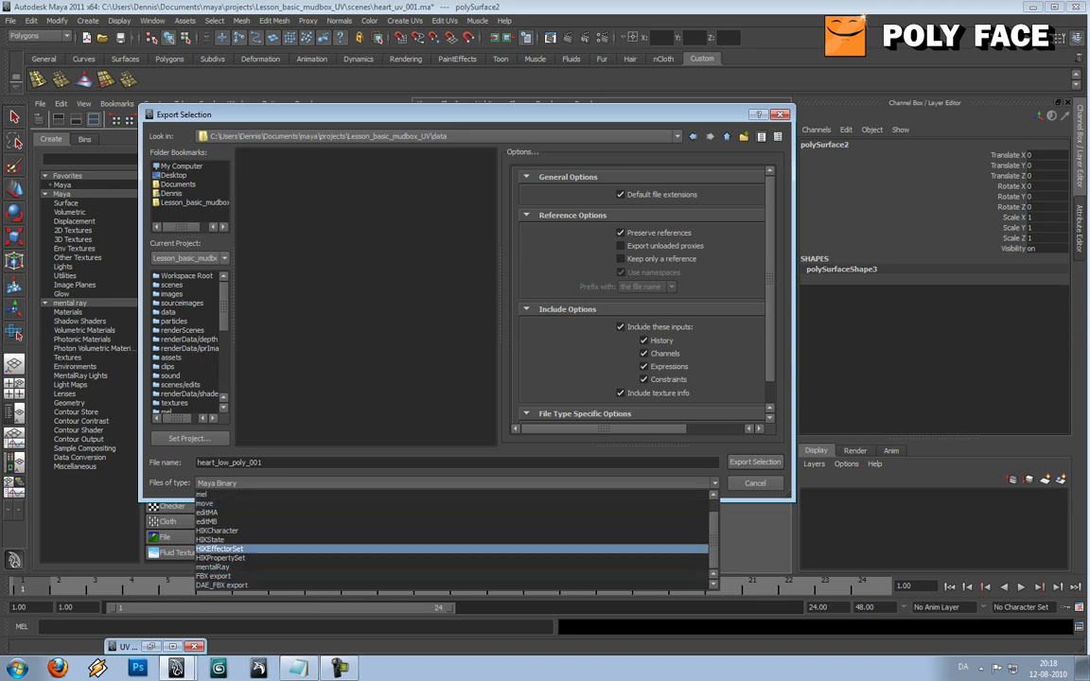
{"action": "mouse_move", "coordinate": [714, 540]}
{"action": "left_mouse_down"}
{"action": "mouse_move", "coordinate": [714, 527]}
{"action": "mouse_move", "coordinate": [713, 541]}
{"action": "left_mouse_up"}
{"action": "key", "text": "Down"}
{"action": "key", "text": "Down"}
{"action": "key", "text": "Down"}
{"action": "key", "text": "Down"}
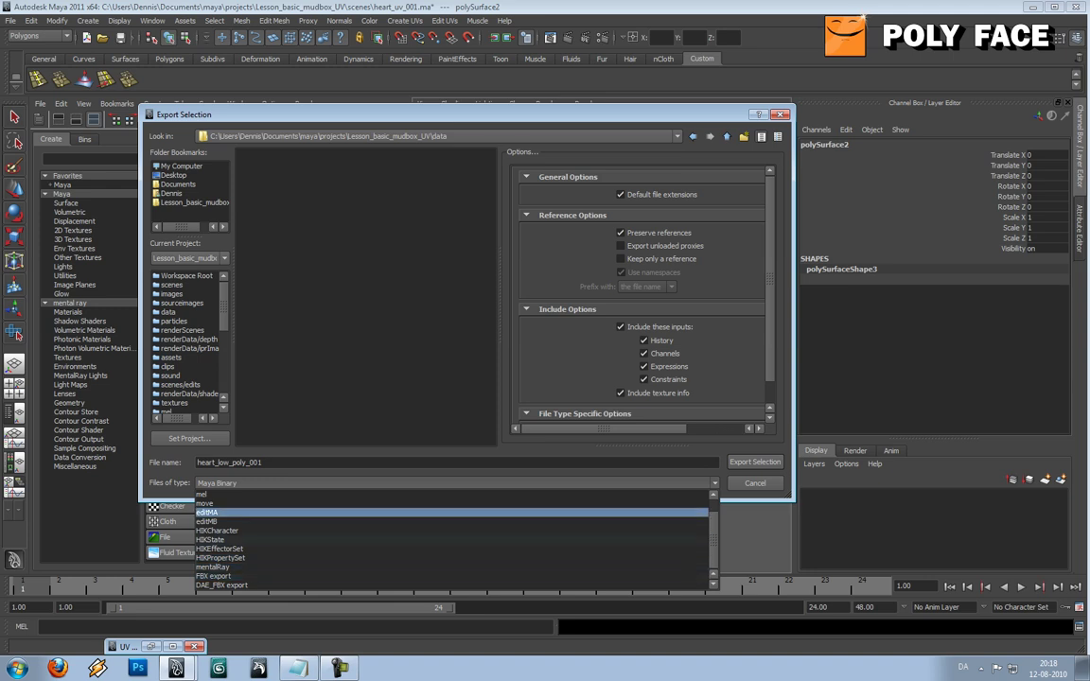
{"action": "left_click", "coordinate": [407, 379]}
{"action": "left_click", "coordinate": [755, 484]}
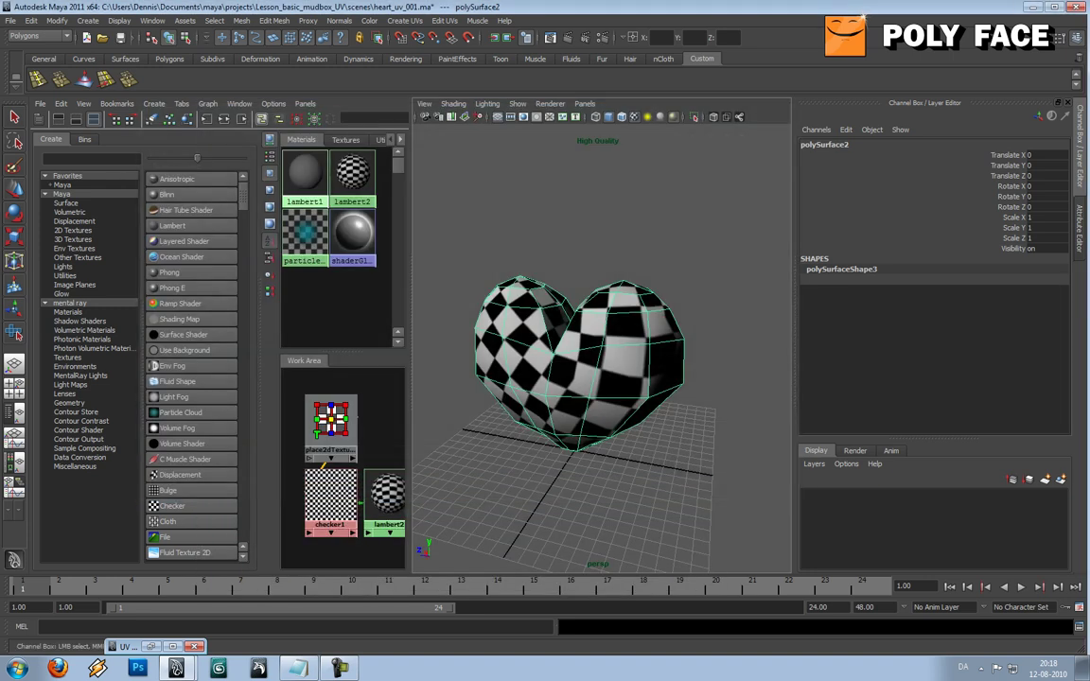
Open Maya's Plug-in Manager.
{"action": "left_click", "coordinate": [11, 21]}
{"action": "key", "text": "Right"}
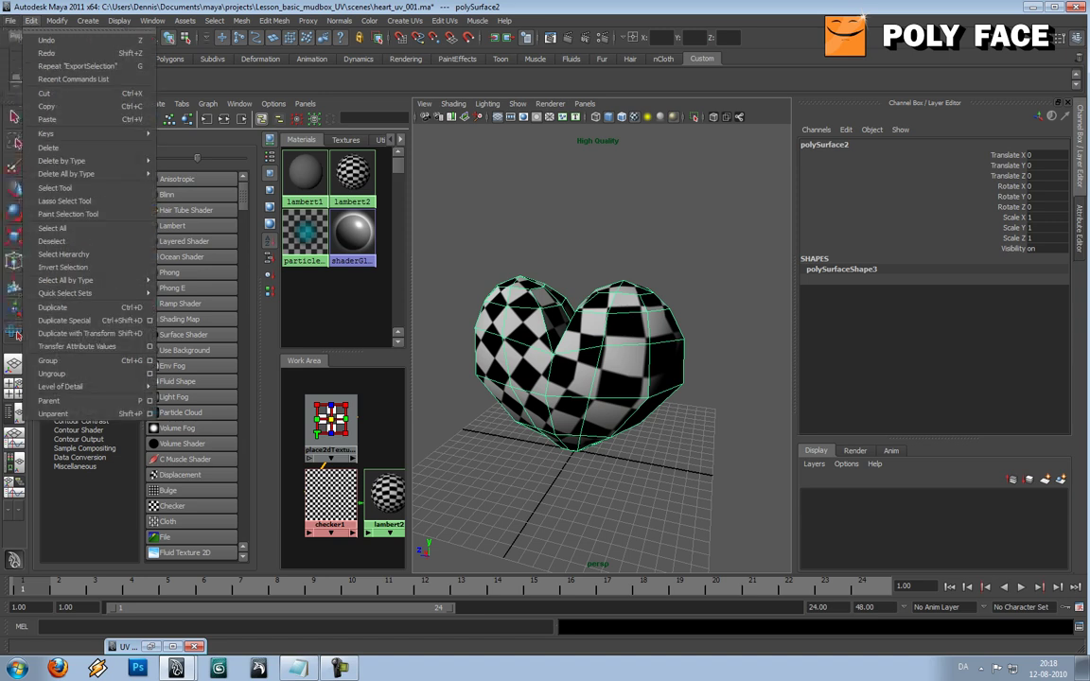
{"action": "key", "text": "Right"}
{"action": "key", "text": "Left"}
{"action": "mouse_move", "coordinate": [119, 21]}
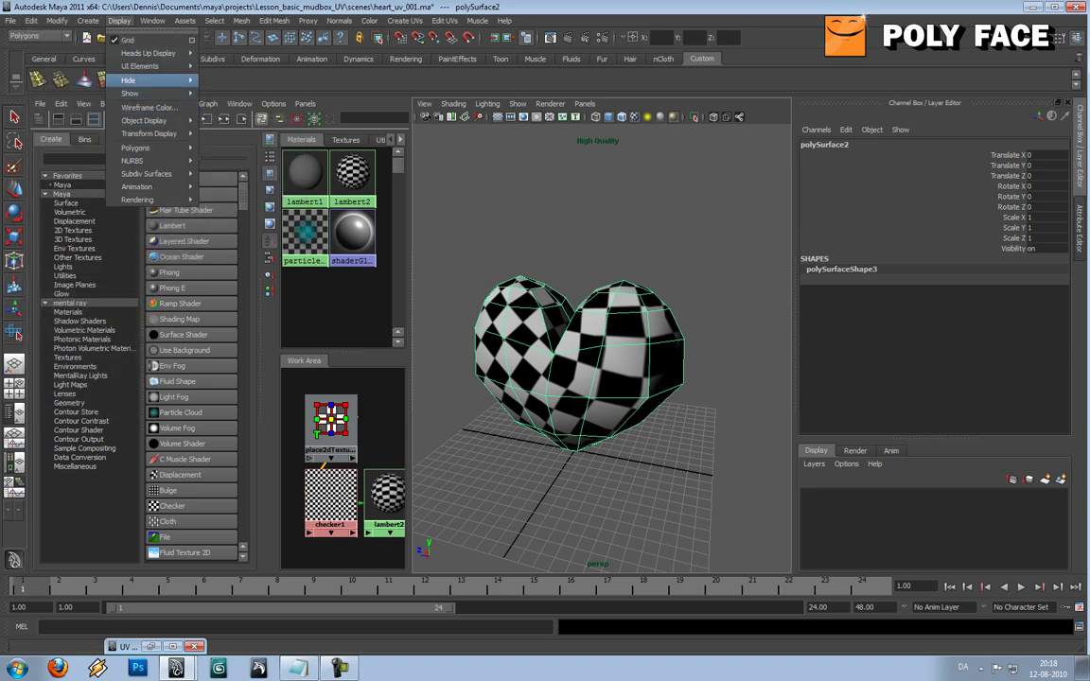
{"action": "key", "text": "Right"}
{"action": "key", "text": "Down"}
{"action": "key", "text": "Down"}
{"action": "key", "text": "Down"}
{"action": "key", "text": "Down"}
{"action": "key", "text": "Down"}
{"action": "key", "text": "Right"}
{"action": "key", "text": "Down"}
{"action": "key", "text": "Down"}
{"action": "key", "text": "Down"}
{"action": "key", "text": "Down"}
{"action": "key", "text": "Down"}
{"action": "key", "text": "Down"}
{"action": "key", "text": "Down"}
{"action": "key", "text": "Down"}
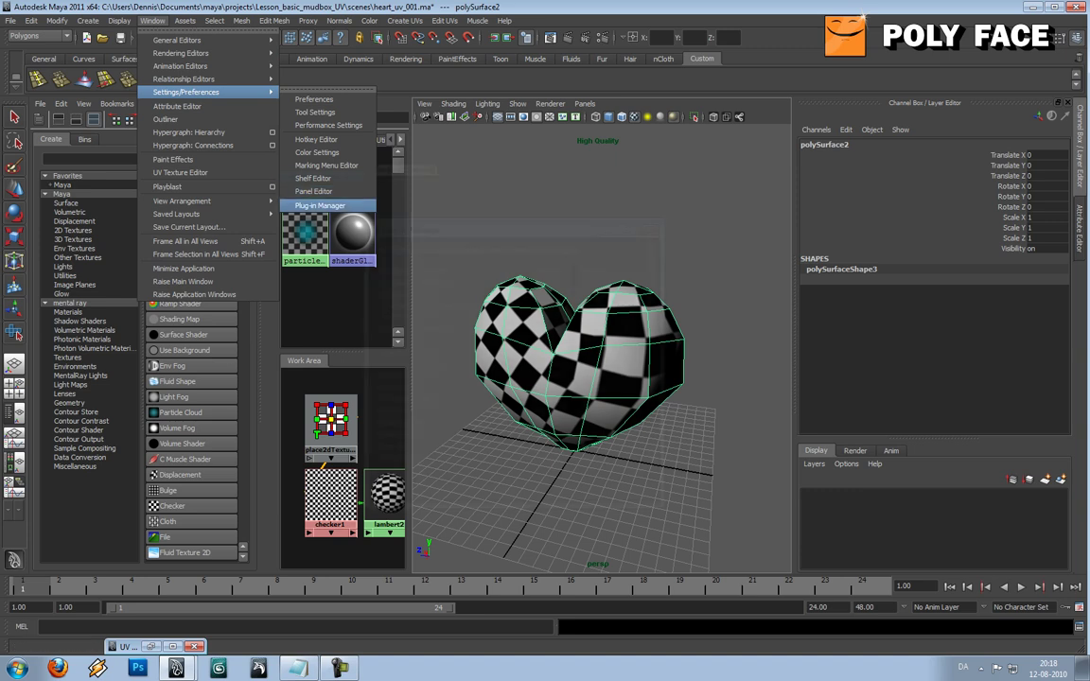
{"action": "key", "text": "Return"}
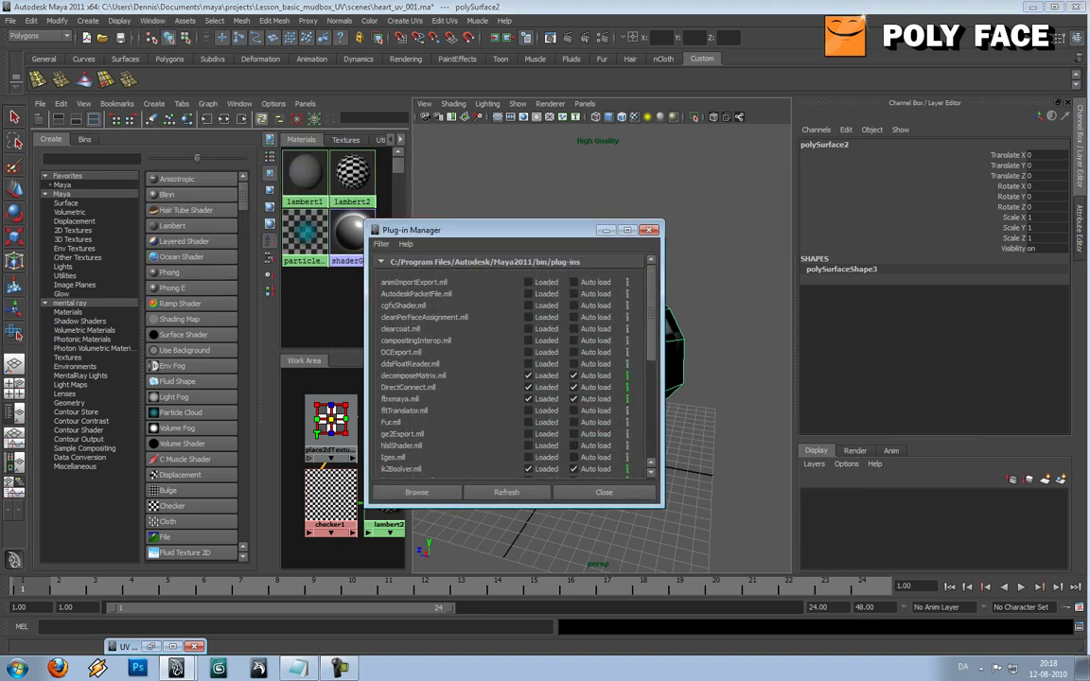
Load the objExport.mll plug-in, set it to auto load, and close the Plug-in Manager.
{"action": "scroll", "coordinate": [511, 374], "scroll_direction": "down", "scroll_amount": 2}
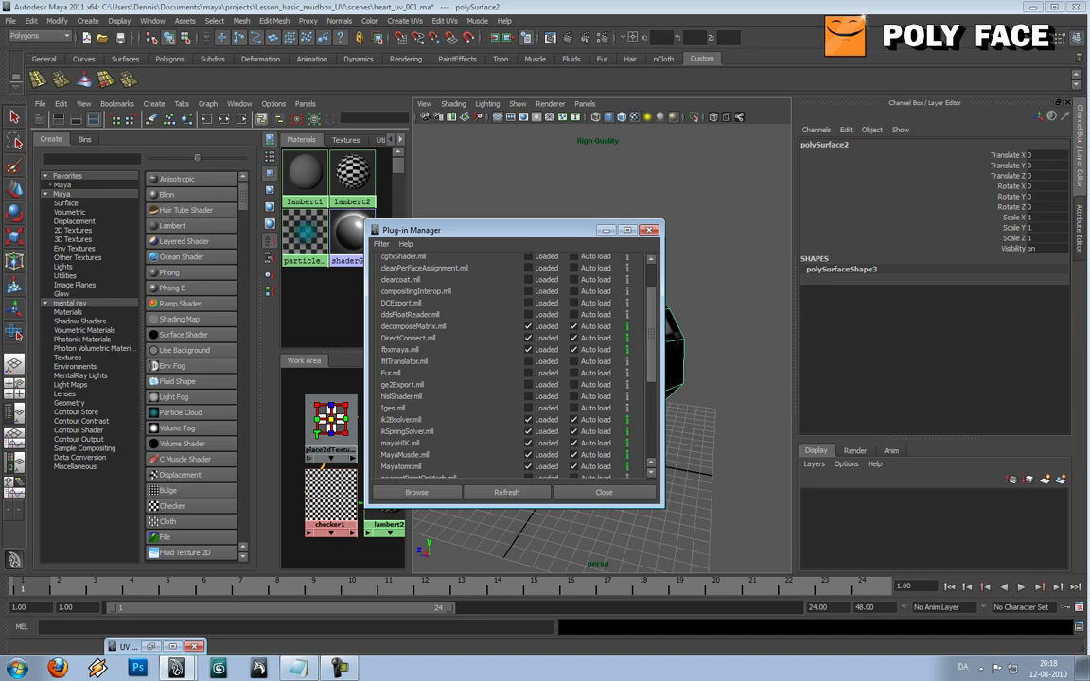
{"action": "scroll", "coordinate": [511, 365], "scroll_direction": "down", "scroll_amount": 3}
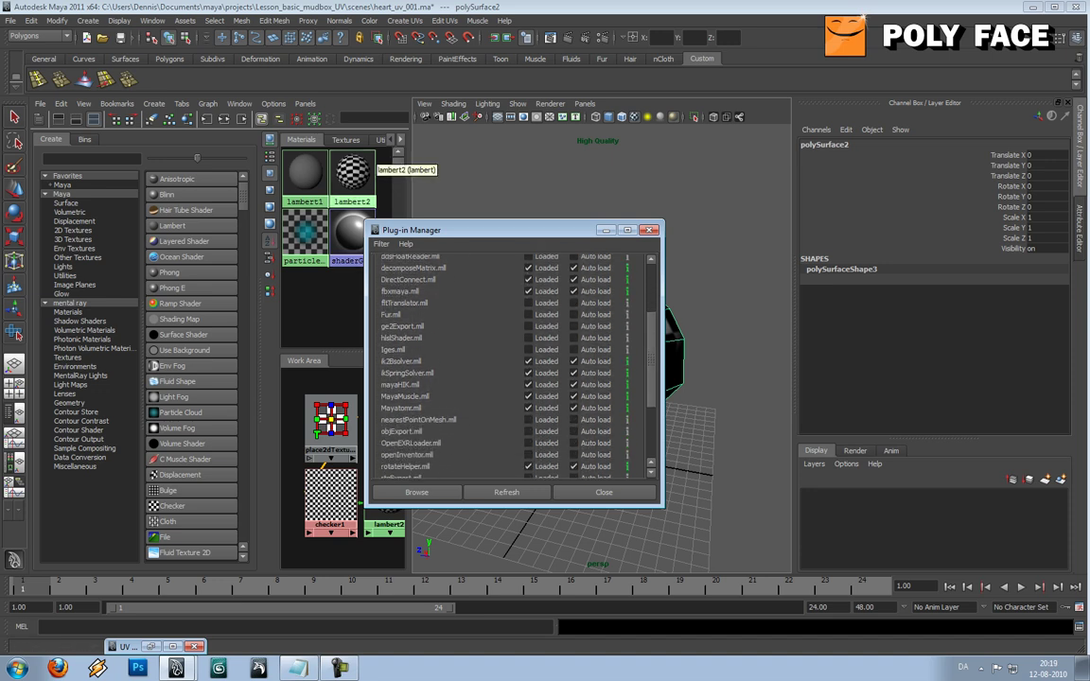
{"action": "left_click", "coordinate": [153, 19]}
{"action": "mouse_move", "coordinate": [186, 92]}
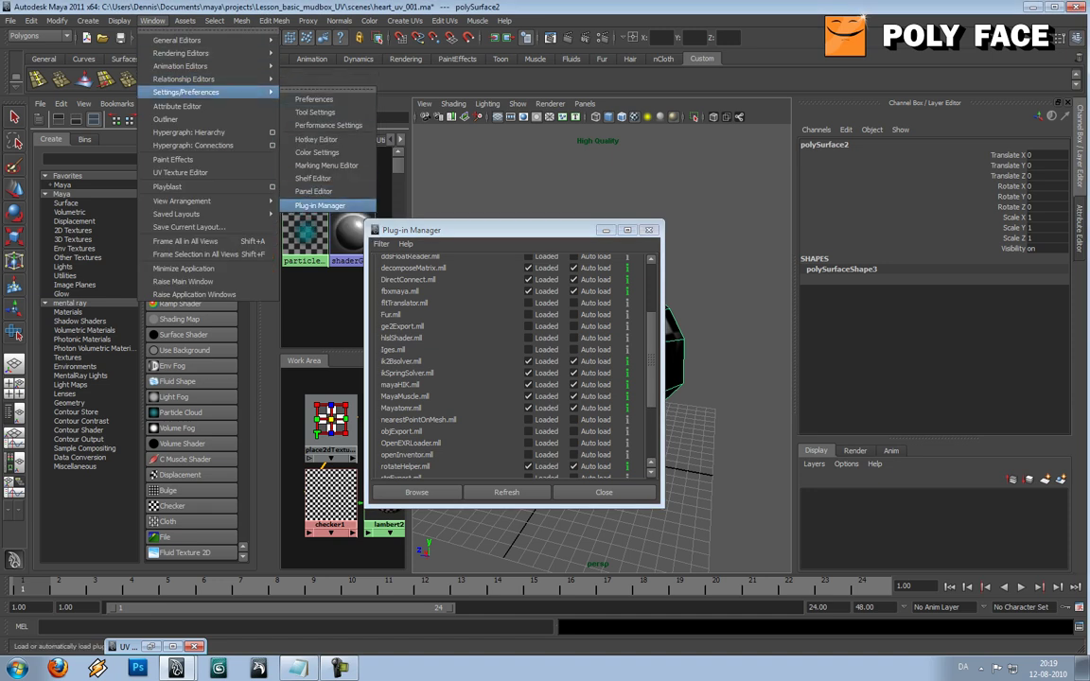
{"action": "left_click", "coordinate": [320, 205]}
{"action": "left_click_drag", "start_coordinate": [492, 230], "coordinate": [411, 164]}
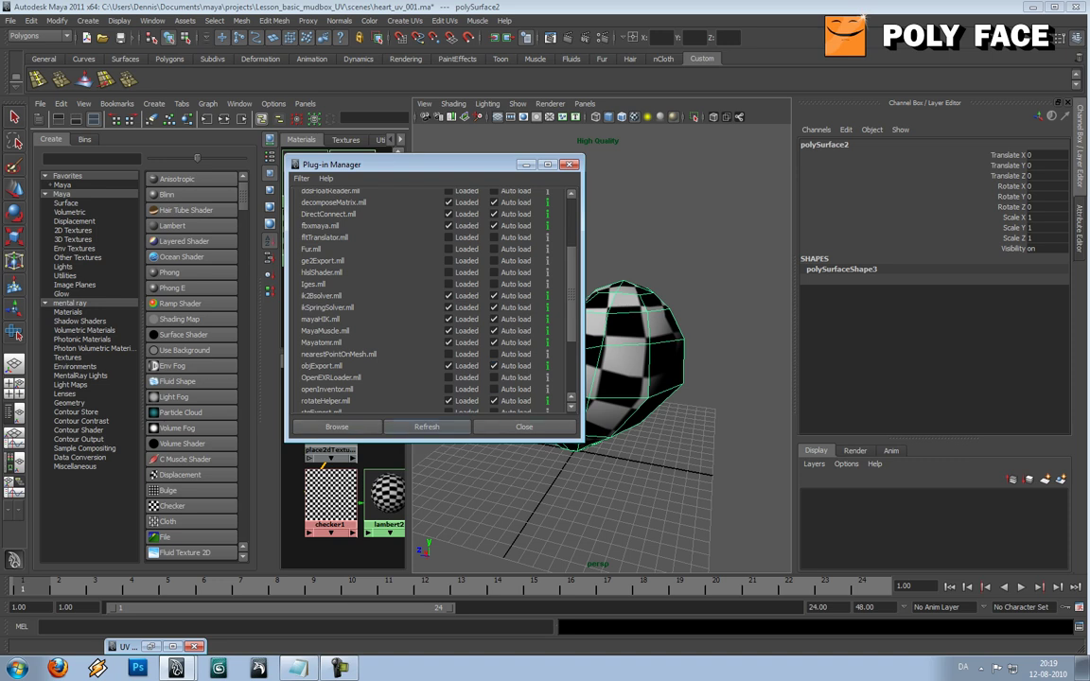
{"action": "left_click", "coordinate": [523, 426]}
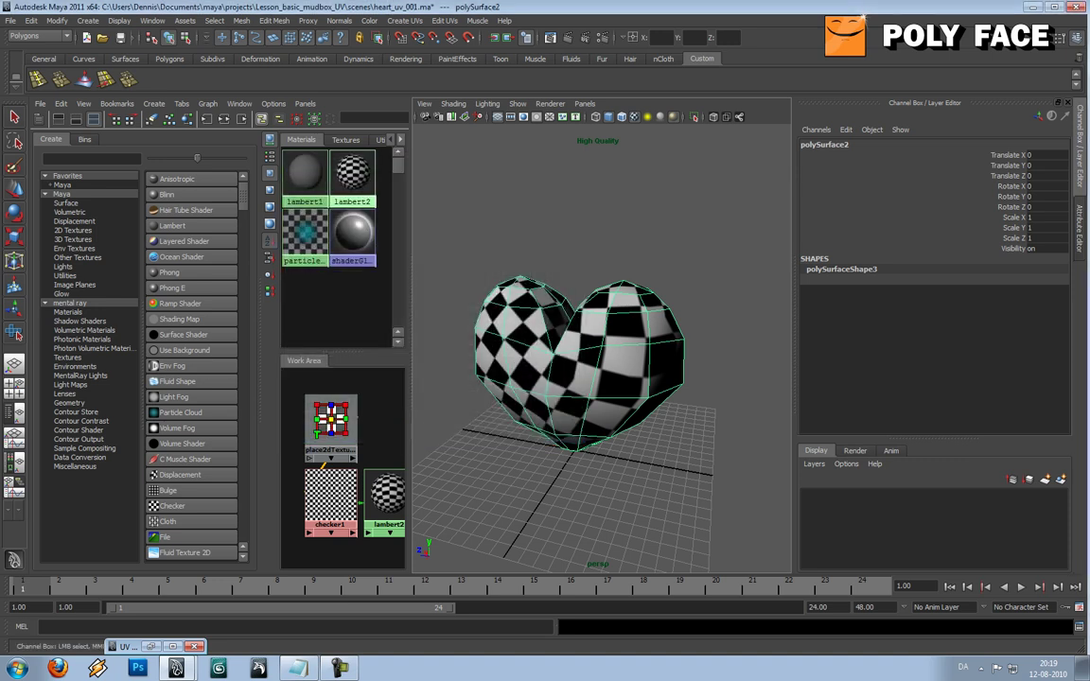
Start exporting only the selected heart with the file name heart_low_poly_001.
{"action": "left_click", "coordinate": [10, 20]}
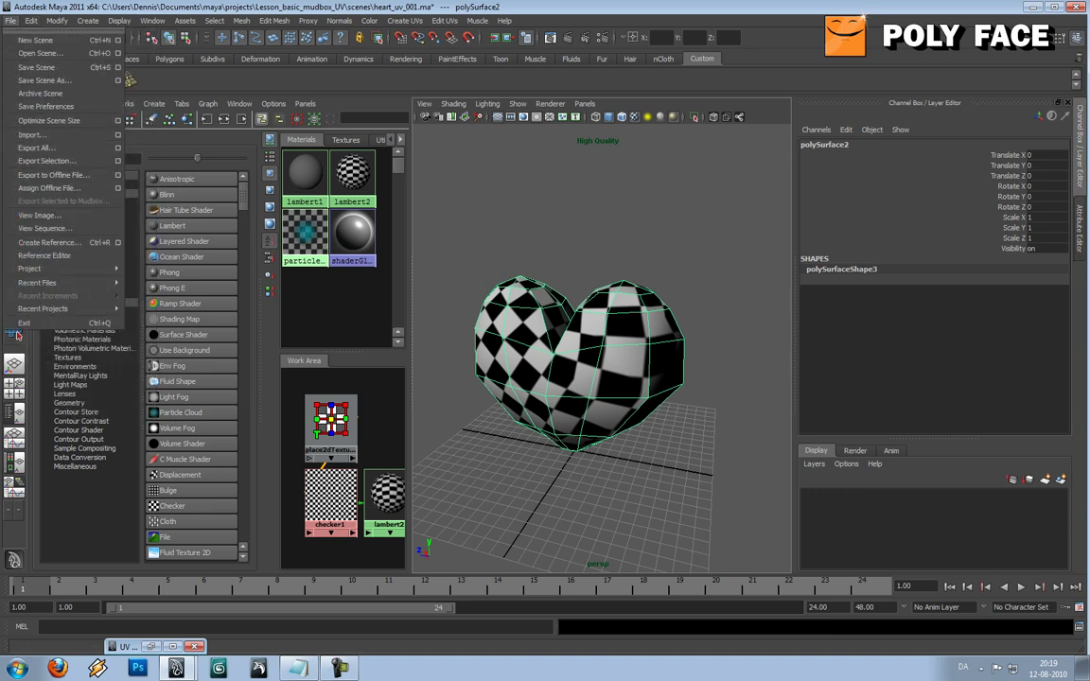
{"action": "left_click", "coordinate": [45, 161]}
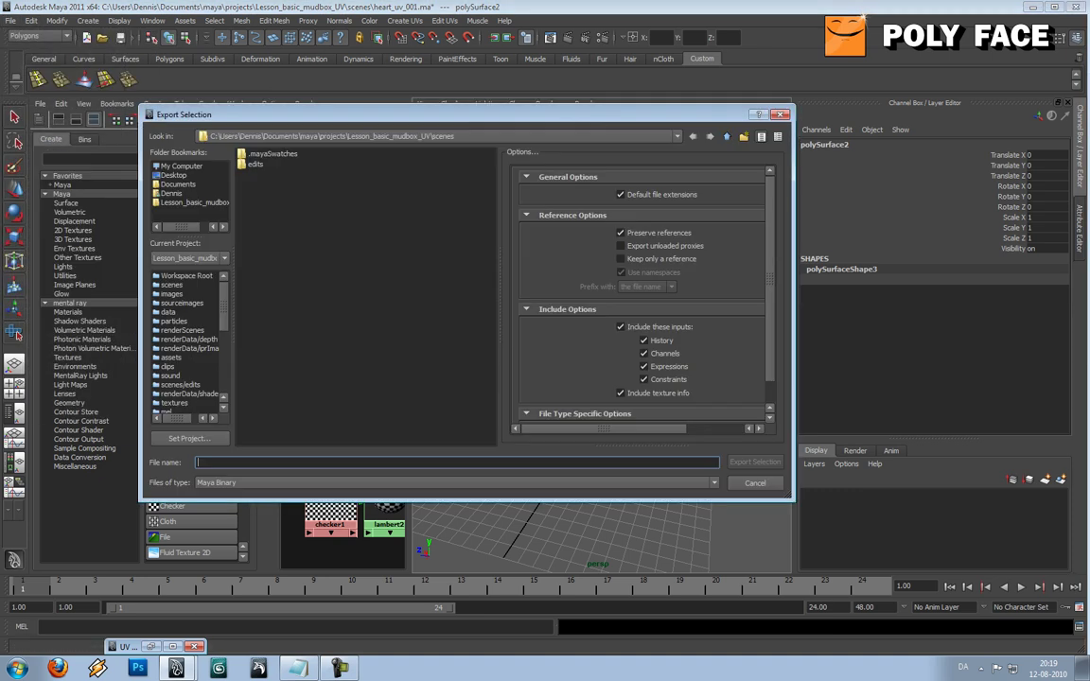
{"action": "type", "text": "hea"}
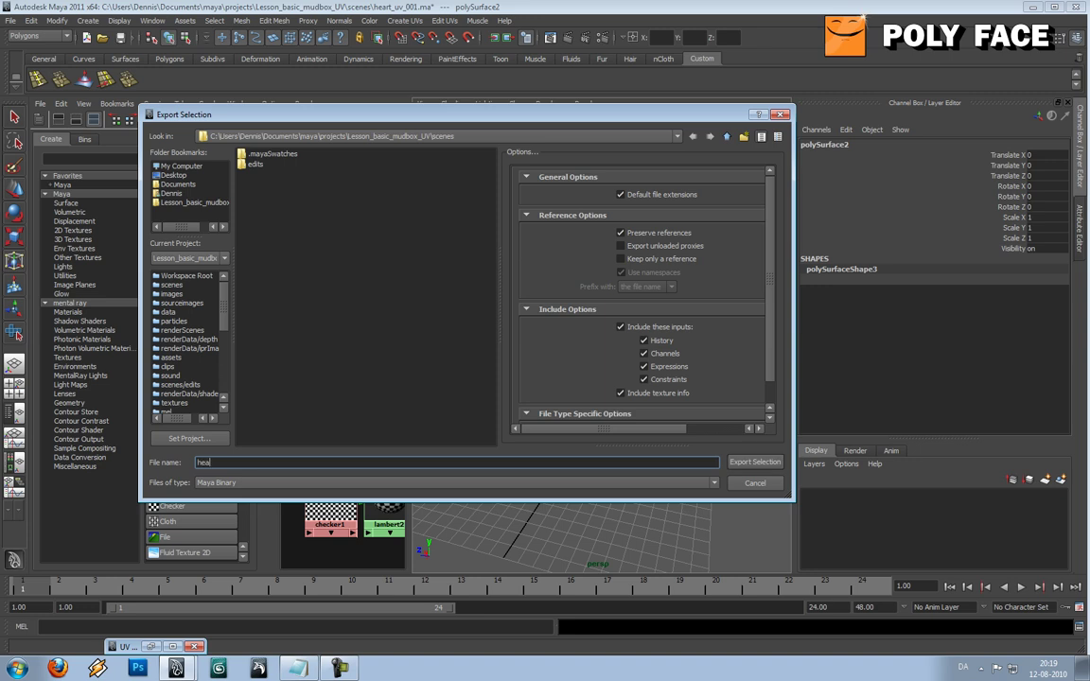
{"action": "type", "text": "rt_low_poly_001"}
Set the export file type to OBJexport and export the selection to the scenes folder.
{"action": "left_click", "coordinate": [456, 482]}
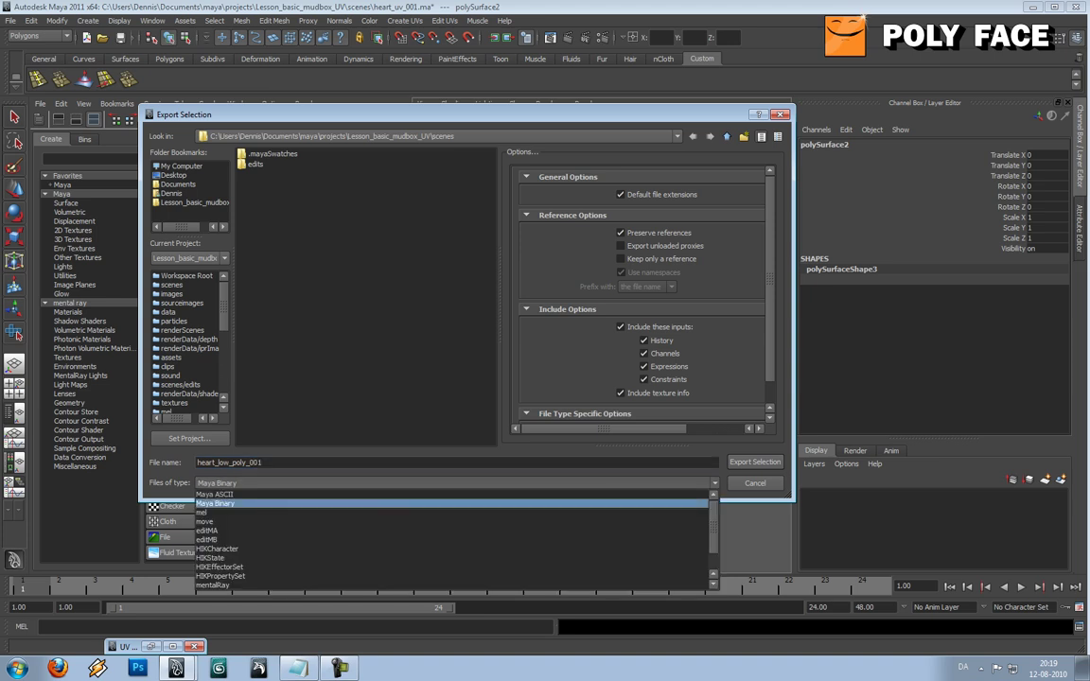
{"action": "key", "text": "Down"}
{"action": "key", "text": "Down"}
{"action": "key", "text": "Down"}
{"action": "key", "text": "Down"}
{"action": "key", "text": "Down"}
{"action": "key", "text": "Down"}
{"action": "key", "text": "Down"}
{"action": "key", "text": "Down"}
{"action": "key", "text": "Down"}
{"action": "key", "text": "Down"}
{"action": "key", "text": "Down"}
{"action": "key", "text": "Down"}
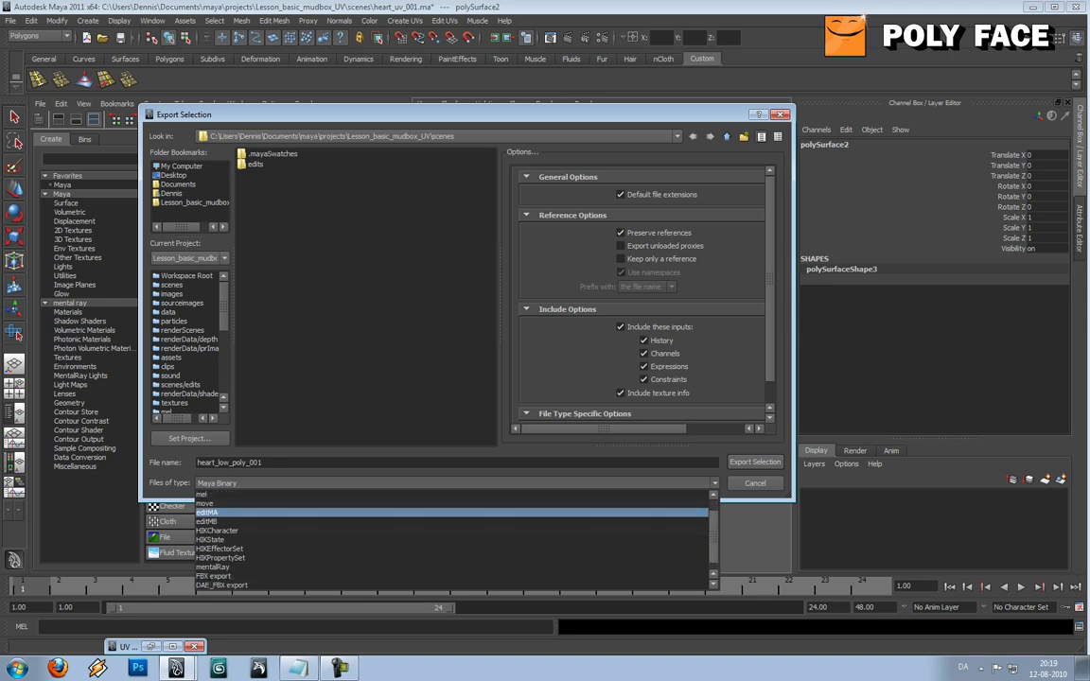
{"action": "key", "text": "Return"}
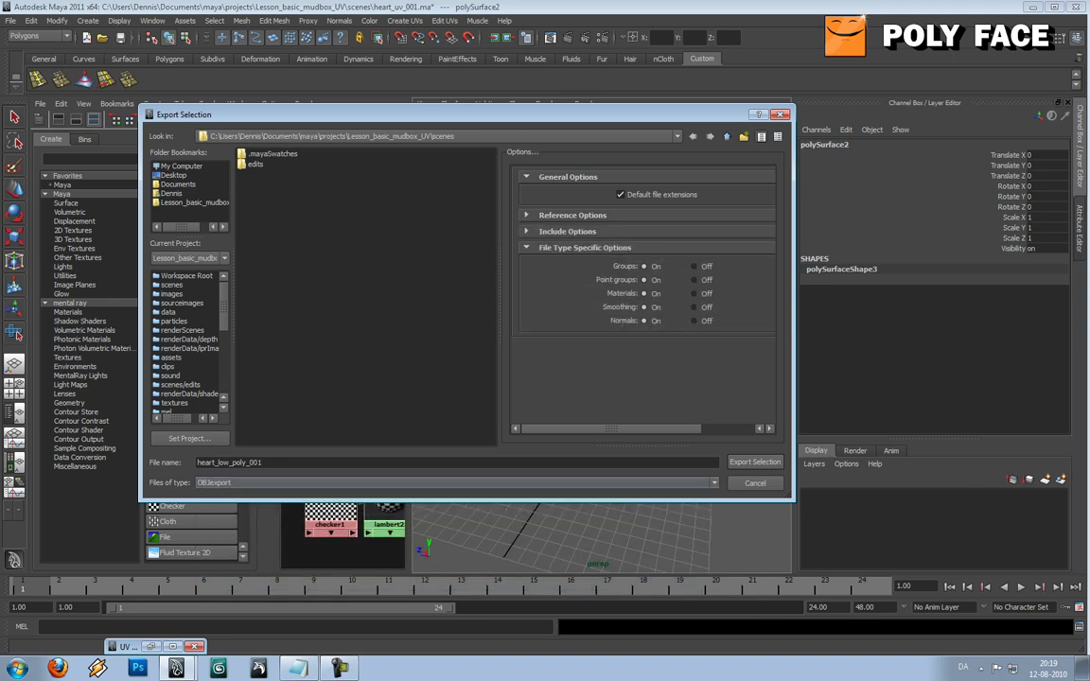
{"action": "left_click", "coordinate": [263, 462]}
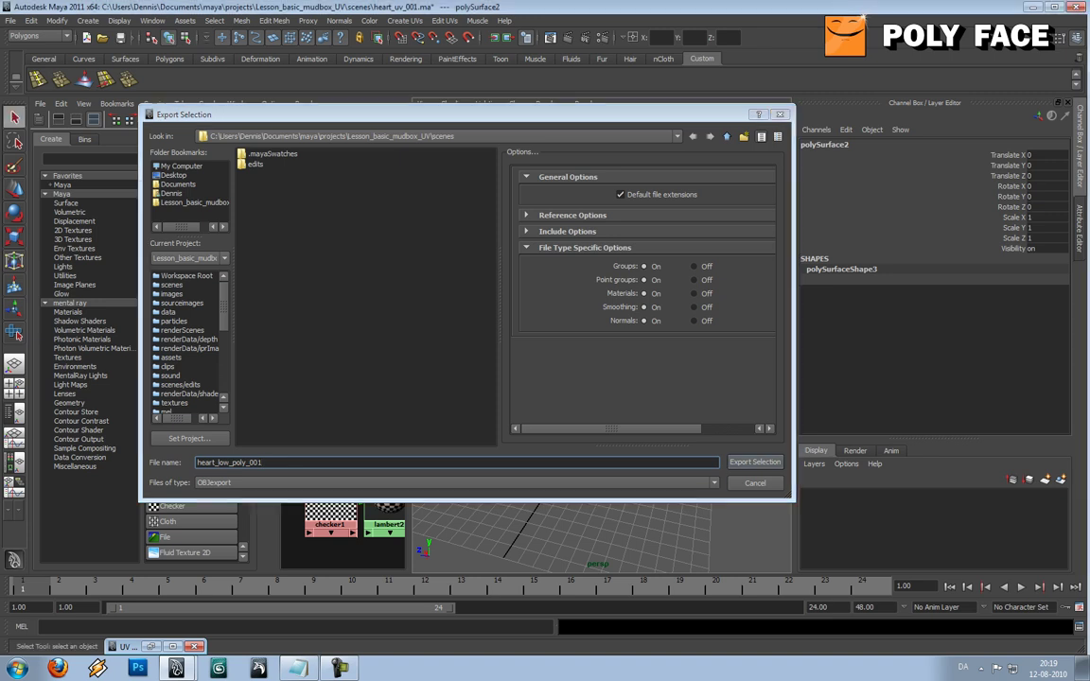
{"action": "key", "text": "Return"}
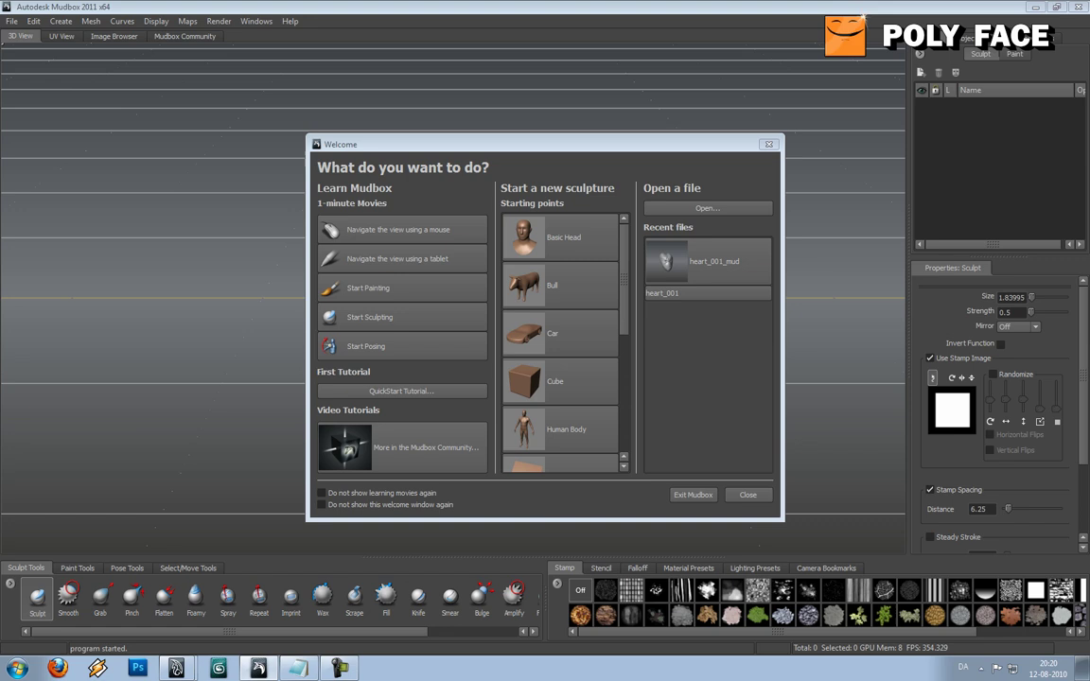
Switch to Mudbox, start opening a file from the Lesson_basic_mudbox_UV project's data folder, and limit the file type to OBJ.
{"action": "left_click", "coordinate": [708, 208]}
{"action": "left_click", "coordinate": [240, 44]}
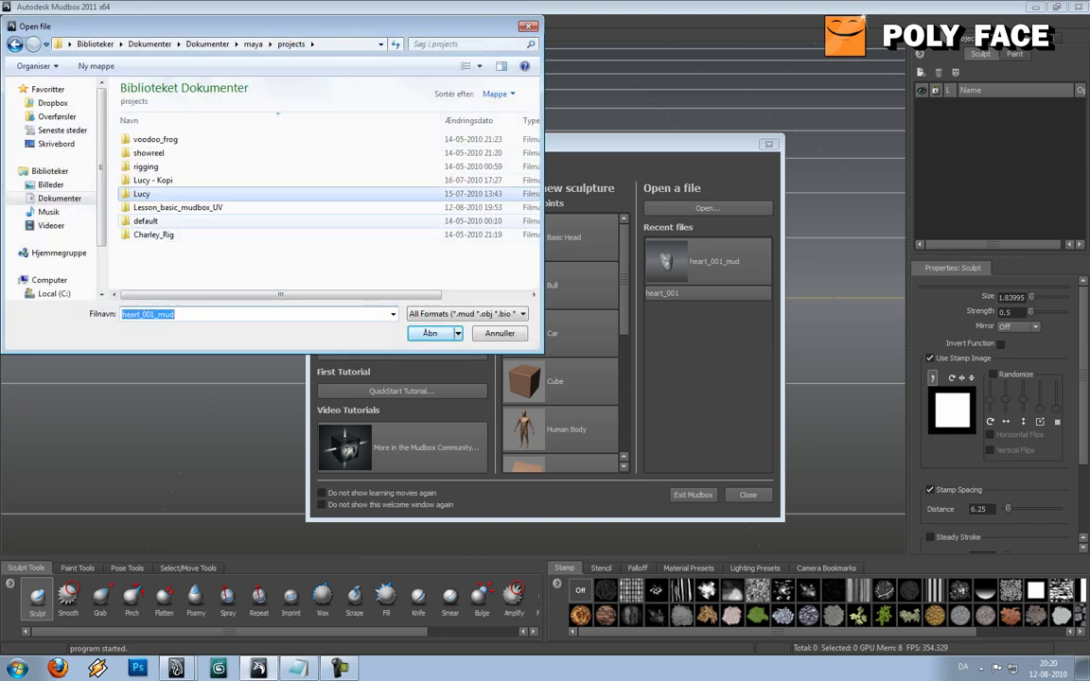
{"action": "double_click", "coordinate": [178, 207]}
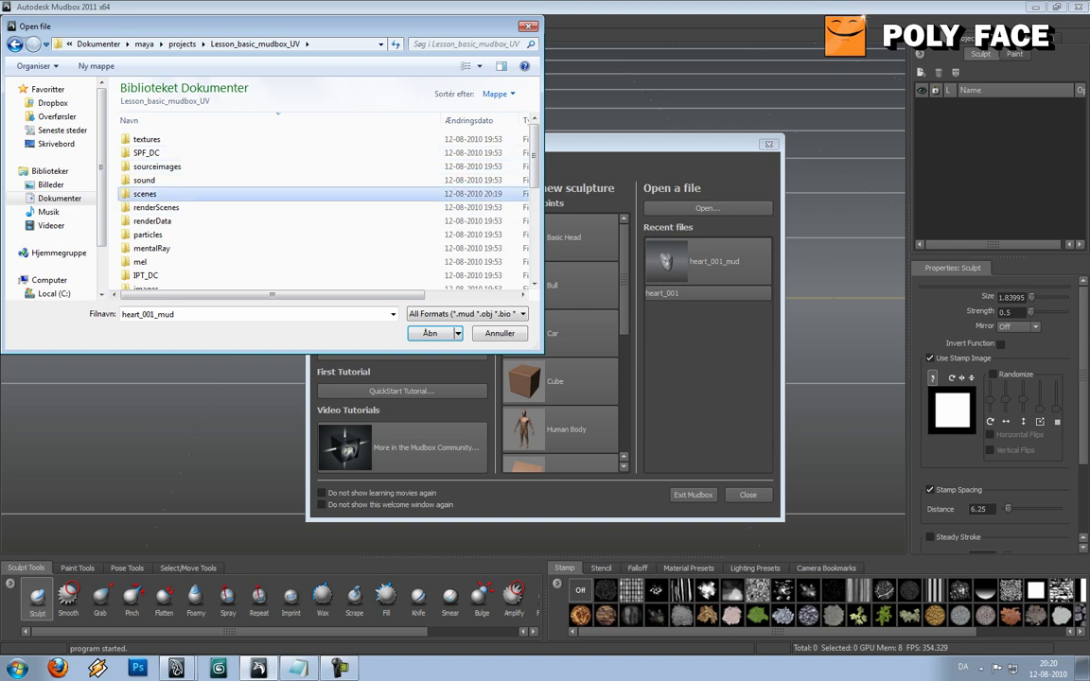
{"action": "scroll", "coordinate": [178, 197], "scroll_direction": "down", "scroll_amount": 1}
{"action": "scroll", "coordinate": [178, 197], "scroll_direction": "up", "scroll_amount": 1}
{"action": "scroll", "coordinate": [178, 199], "scroll_direction": "down", "scroll_amount": 2}
{"action": "scroll", "coordinate": [151, 198], "scroll_direction": "up", "scroll_amount": 2}
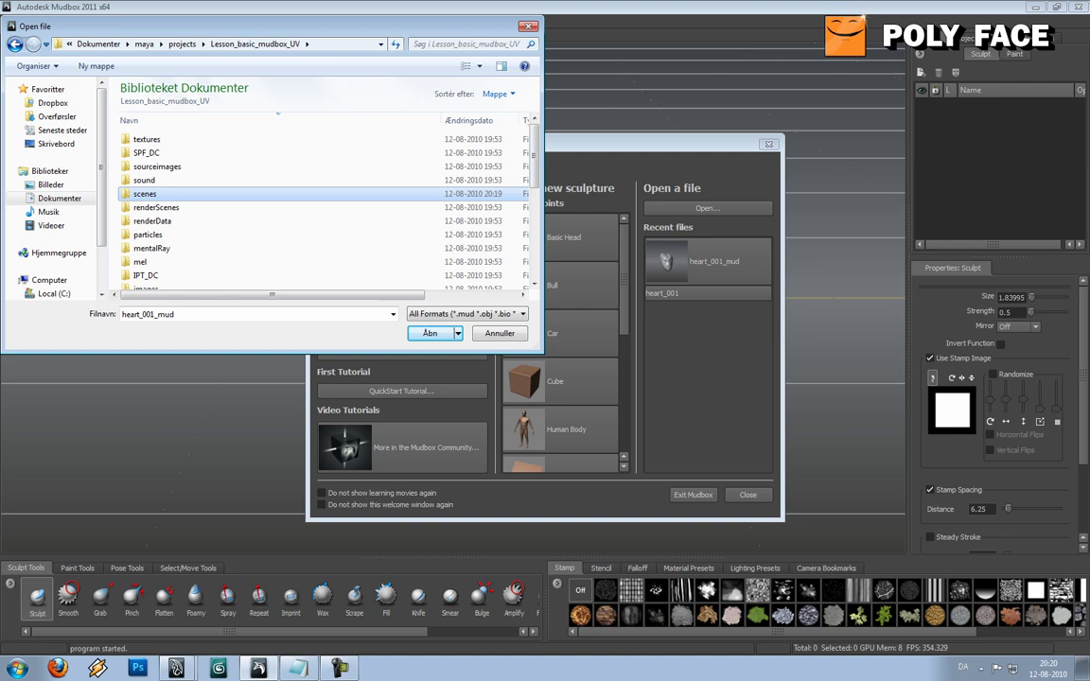
{"action": "scroll", "coordinate": [152, 208], "scroll_direction": "down", "scroll_amount": 4}
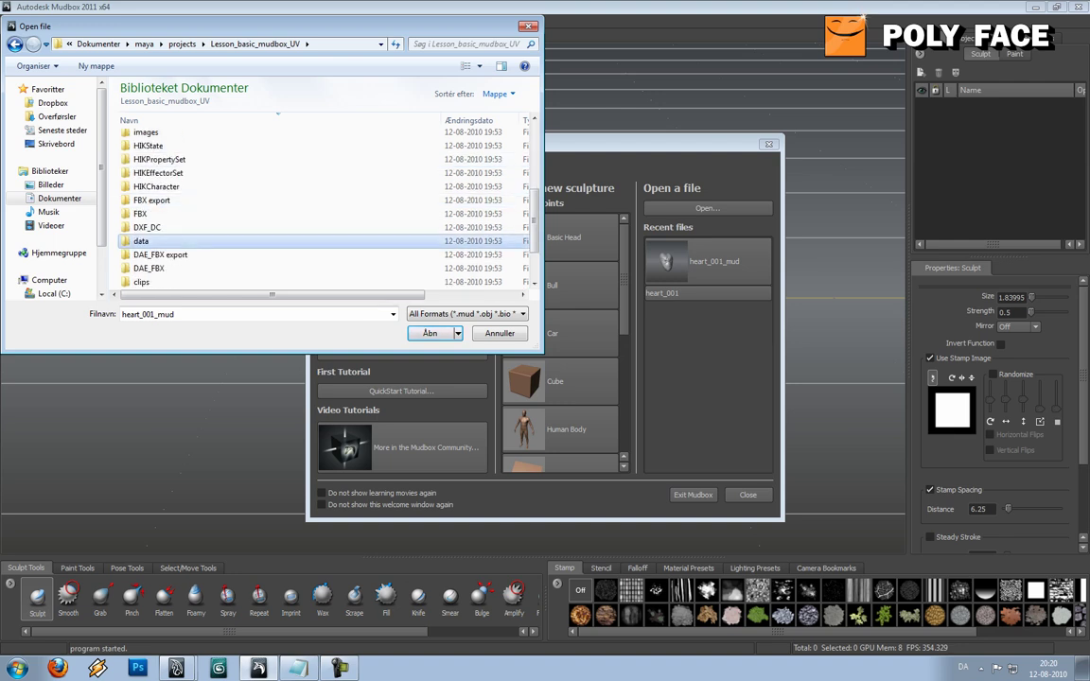
{"action": "double_click", "coordinate": [140, 241]}
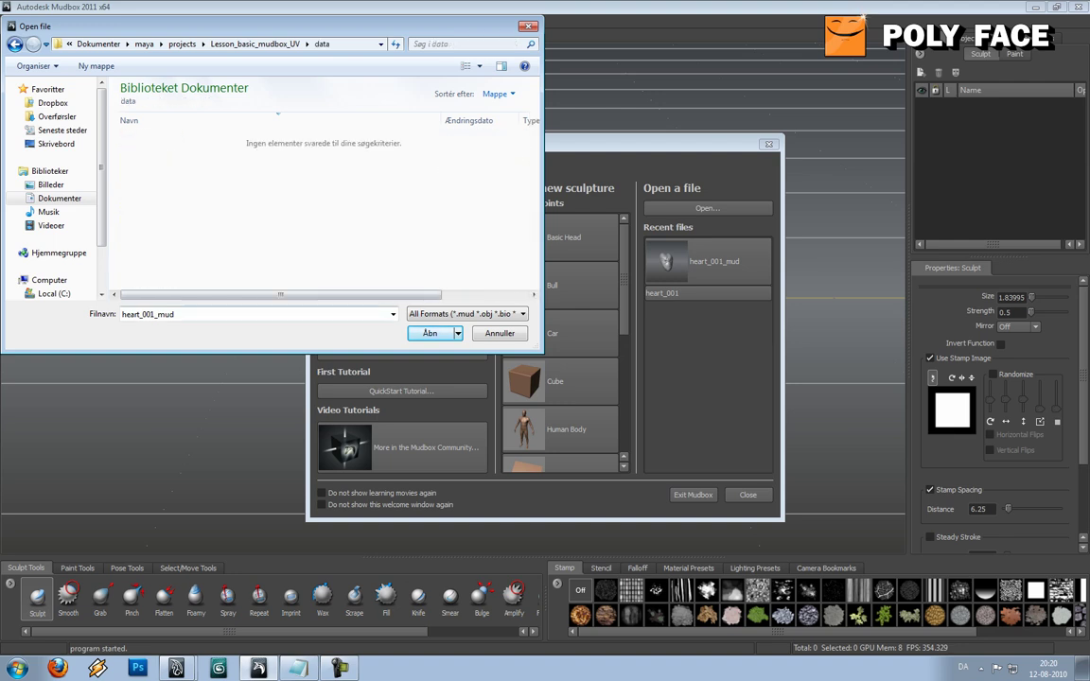
{"action": "left_click", "coordinate": [467, 314]}
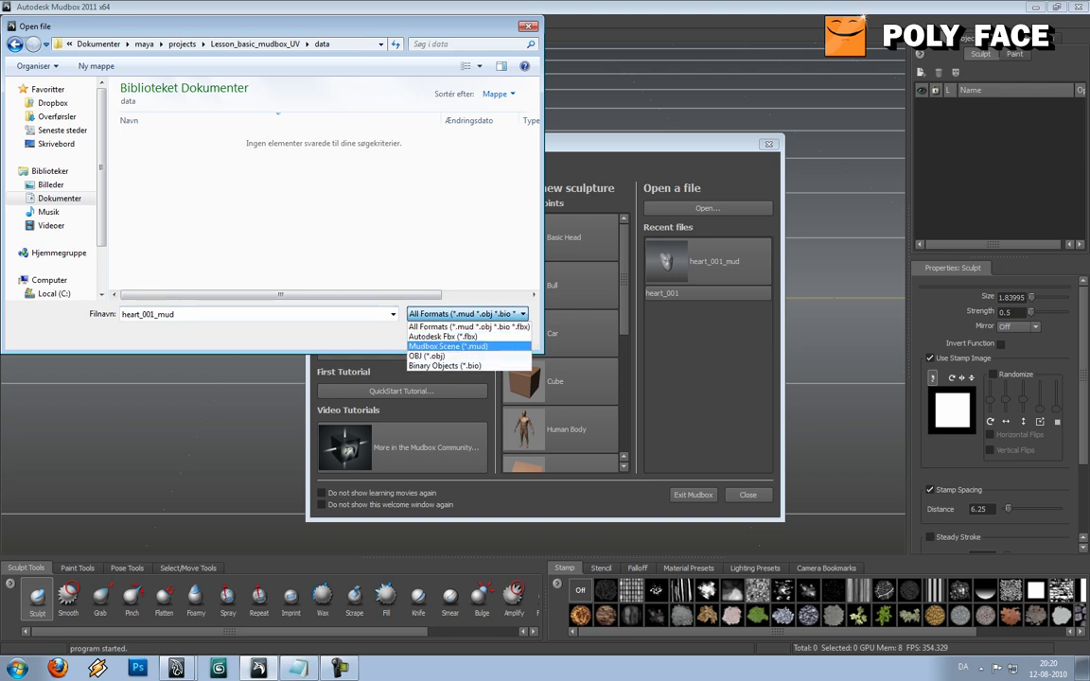
{"action": "left_click", "coordinate": [427, 355]}
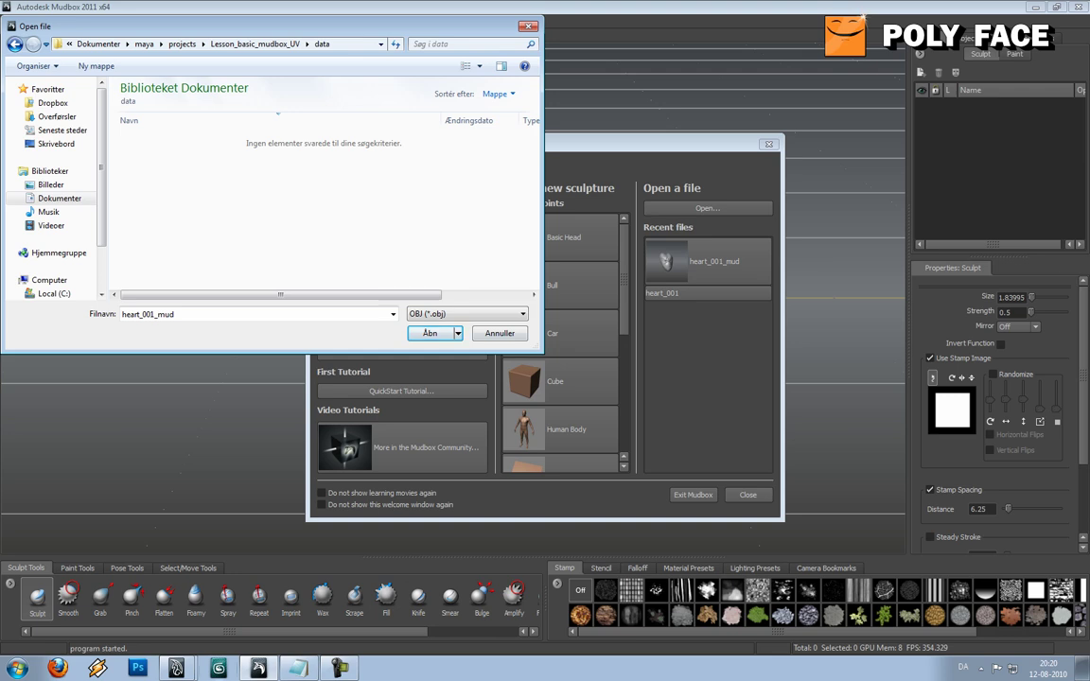
Switch to Maya and check in the Export Selection dialog which folder the exported OBJ was saved in.
{"action": "left_click", "coordinate": [178, 670]}
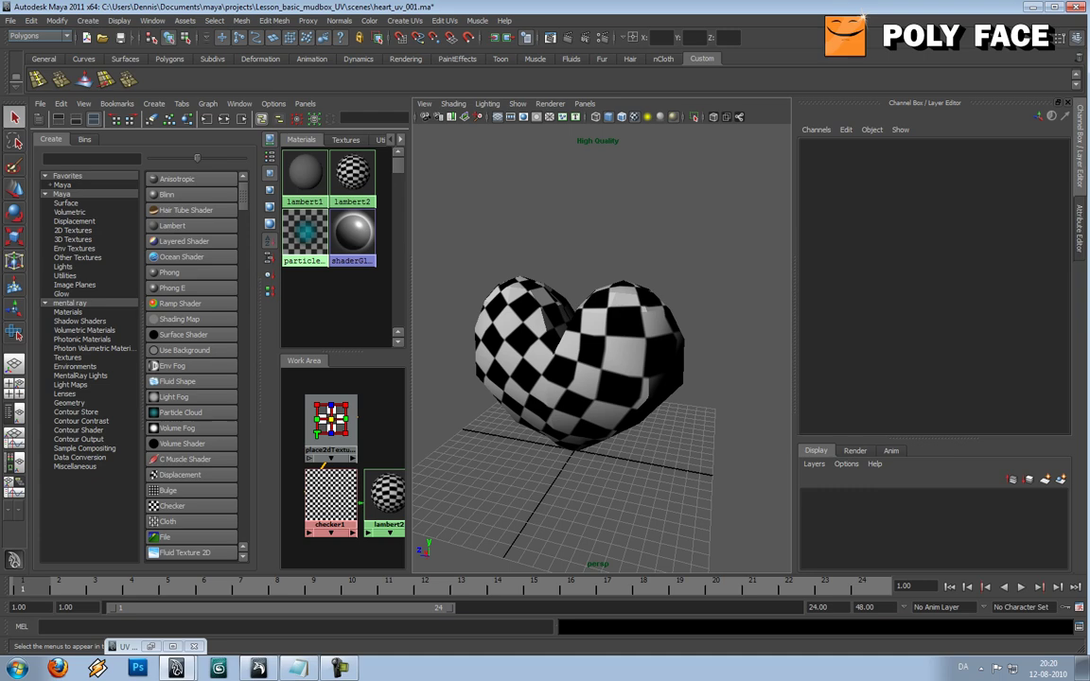
{"action": "left_click", "coordinate": [10, 20]}
{"action": "left_click", "coordinate": [42, 149]}
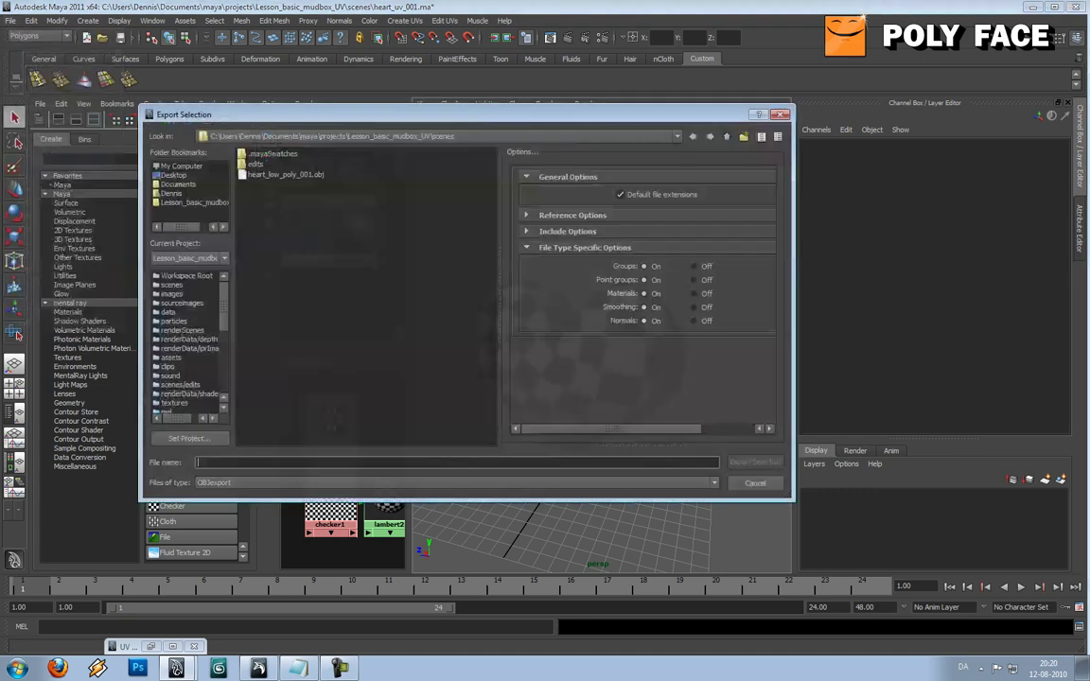
{"action": "left_click_drag", "start_coordinate": [360, 115], "coordinate": [282, 129]}
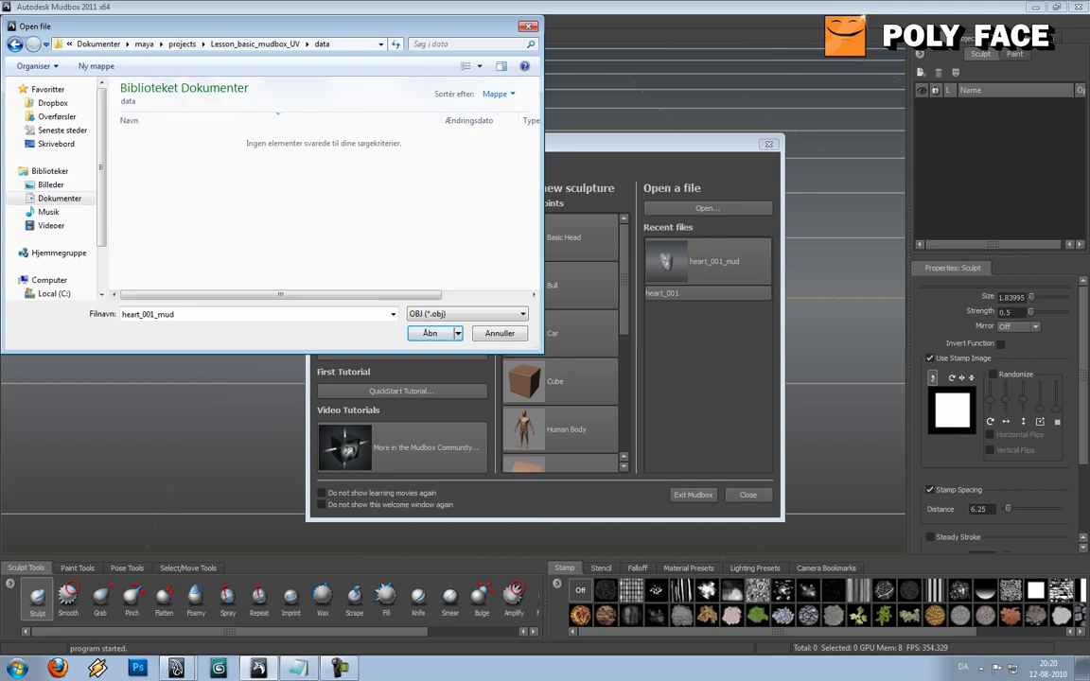
In Mudbox's file browser, go to the project's scenes folder and put heart_low_poly_001.obj on the clipboard.
{"action": "left_click", "coordinate": [254, 44]}
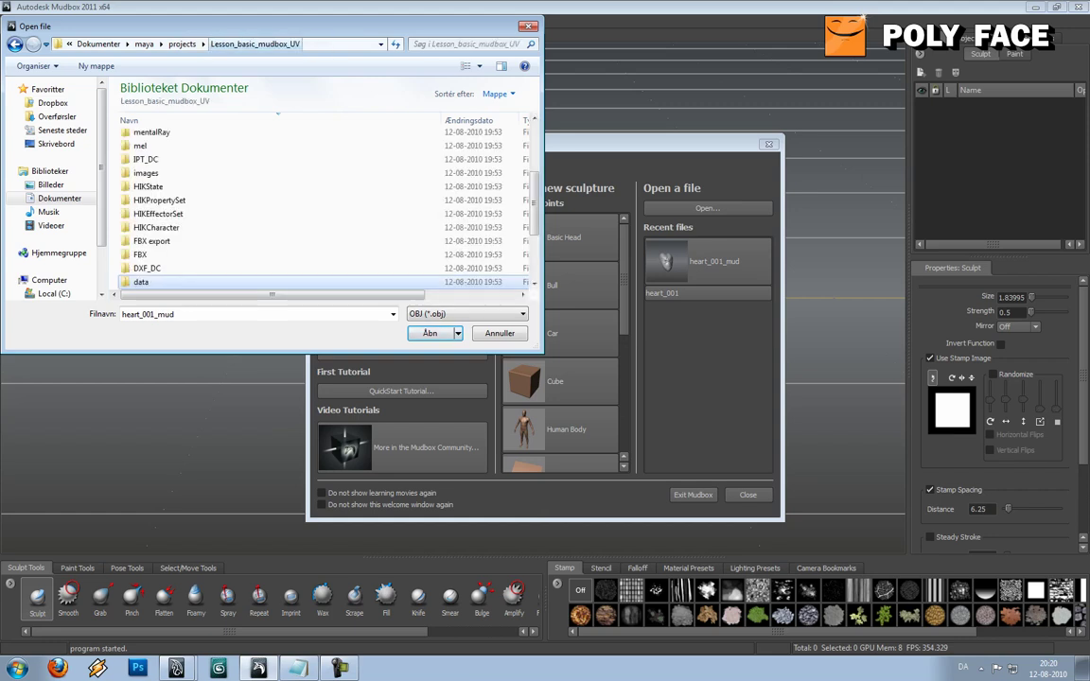
{"action": "scroll", "coordinate": [236, 190], "scroll_direction": "down", "scroll_amount": 2}
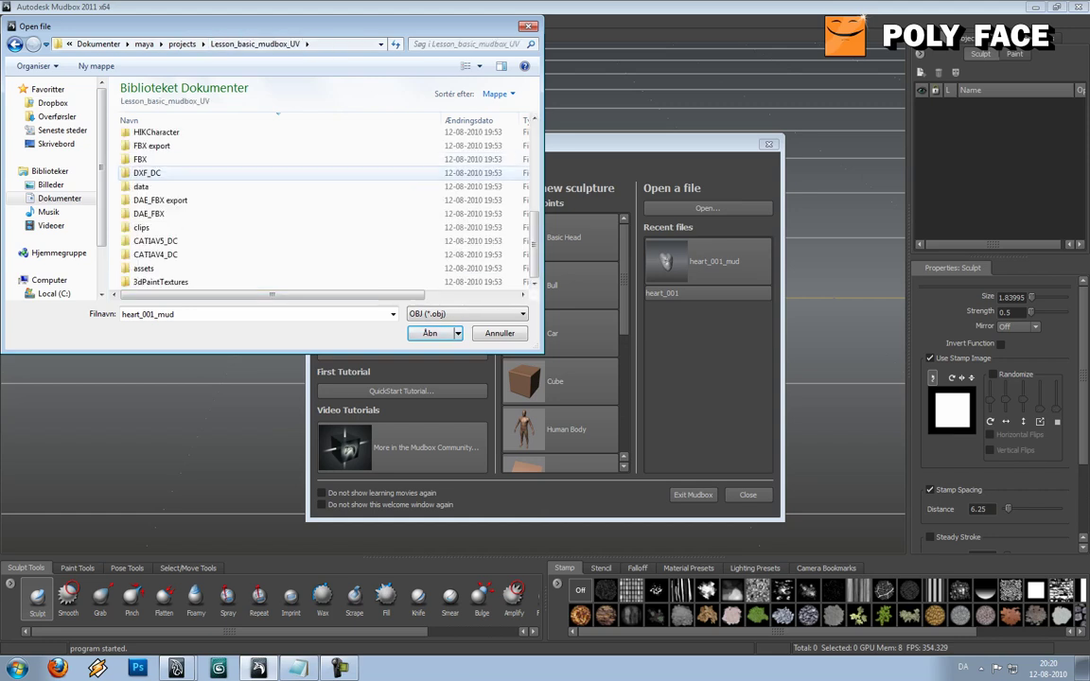
{"action": "scroll", "coordinate": [236, 199], "scroll_direction": "up", "scroll_amount": 4}
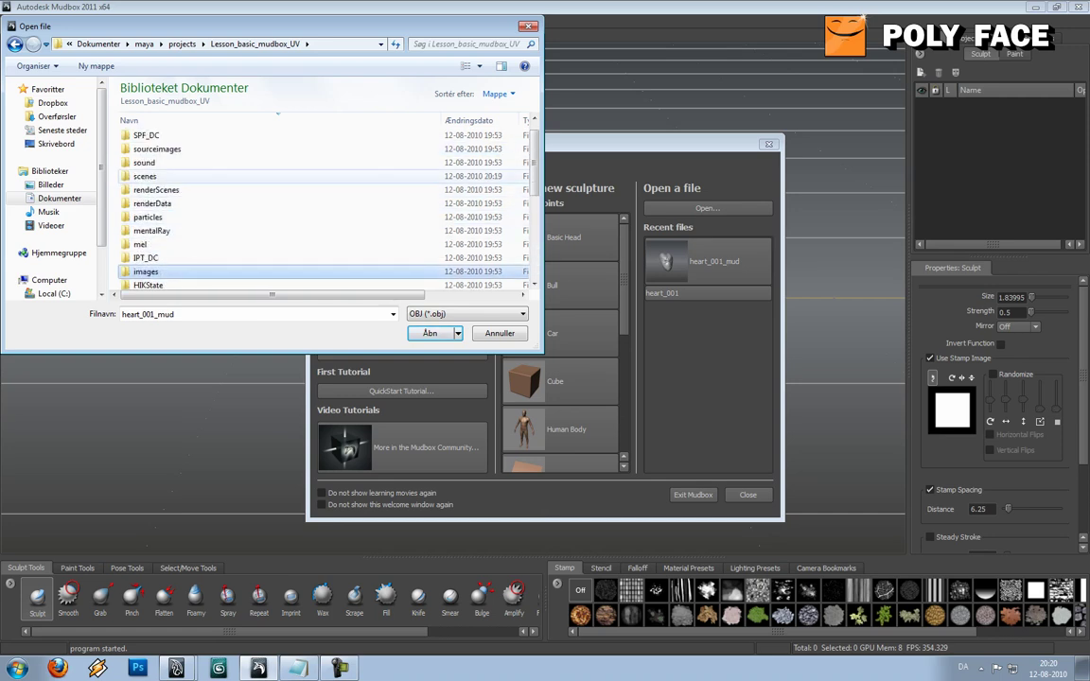
{"action": "double_click", "coordinate": [144, 176]}
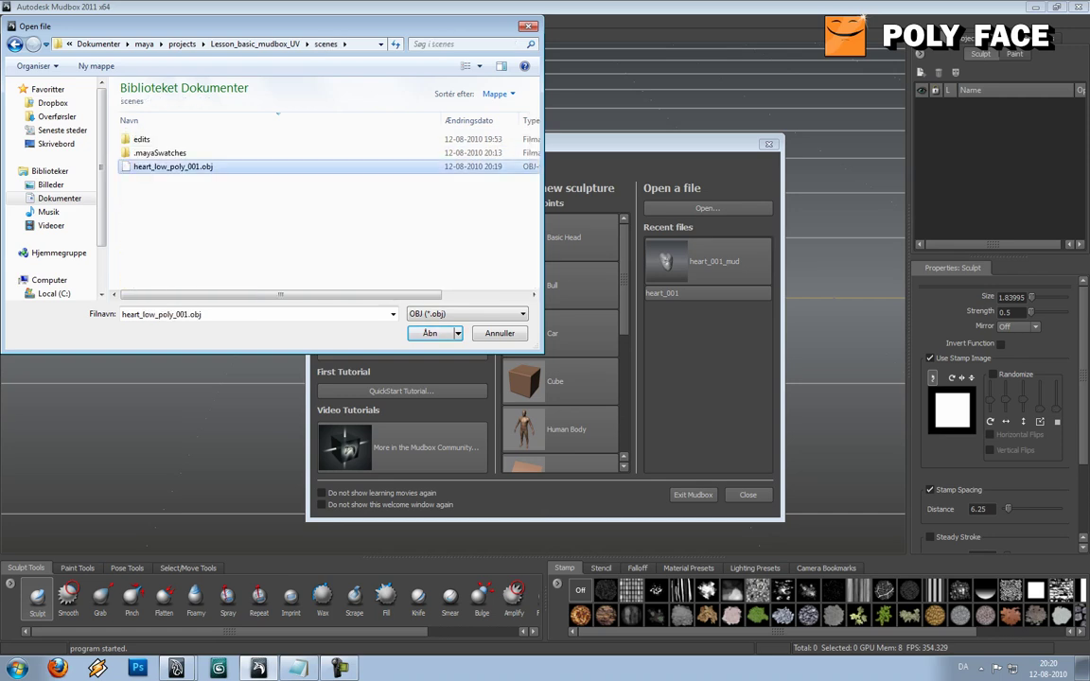
{"action": "right_click", "coordinate": [221, 168]}
{"action": "left_click", "coordinate": [33, 383]}
Paste heart_low_poly_001.obj into the project's data folder and open it in Mudbox.
{"action": "left_click", "coordinate": [255, 43]}
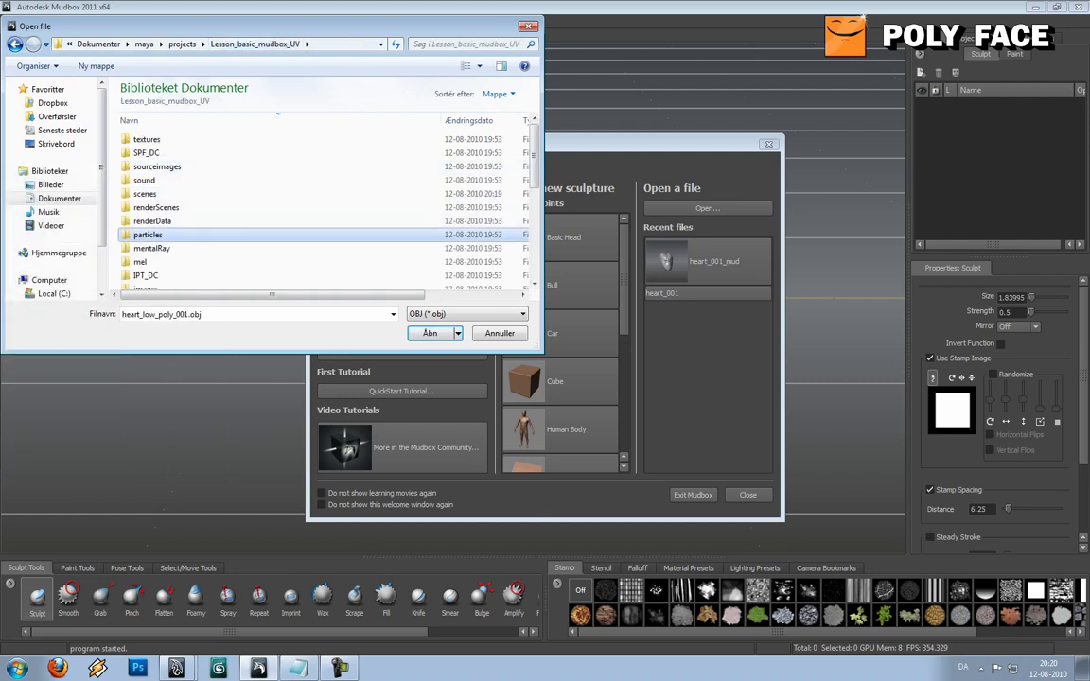
{"action": "scroll", "coordinate": [255, 232], "scroll_direction": "down", "scroll_amount": 5}
{"action": "double_click", "coordinate": [140, 200]}
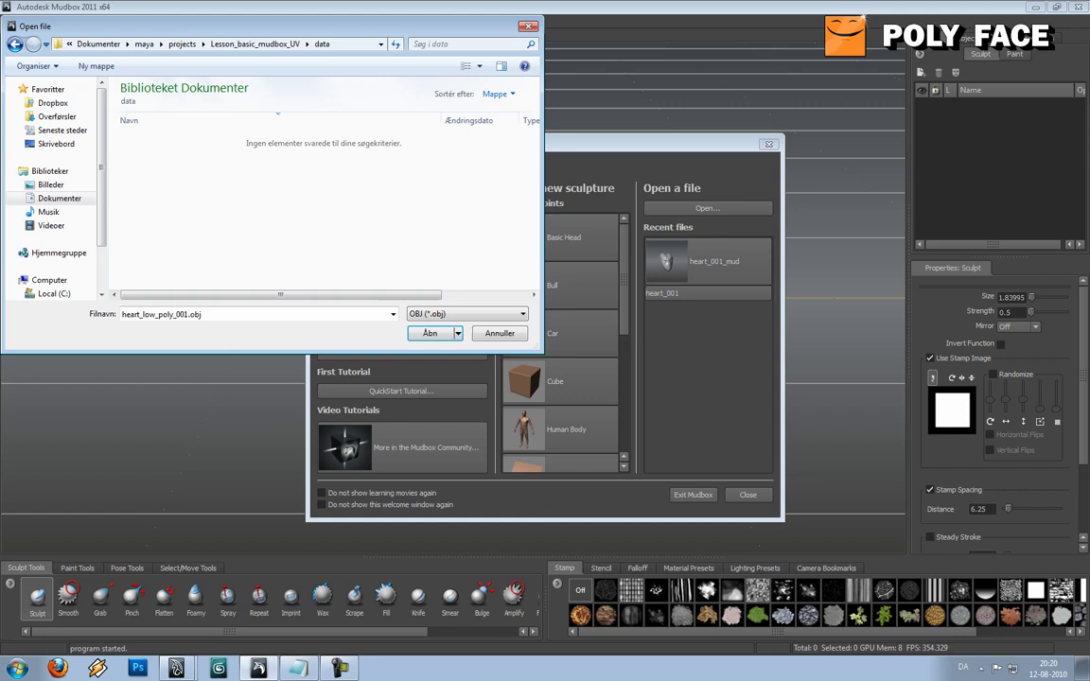
{"action": "right_click", "coordinate": [109, 192]}
{"action": "left_click", "coordinate": [127, 284]}
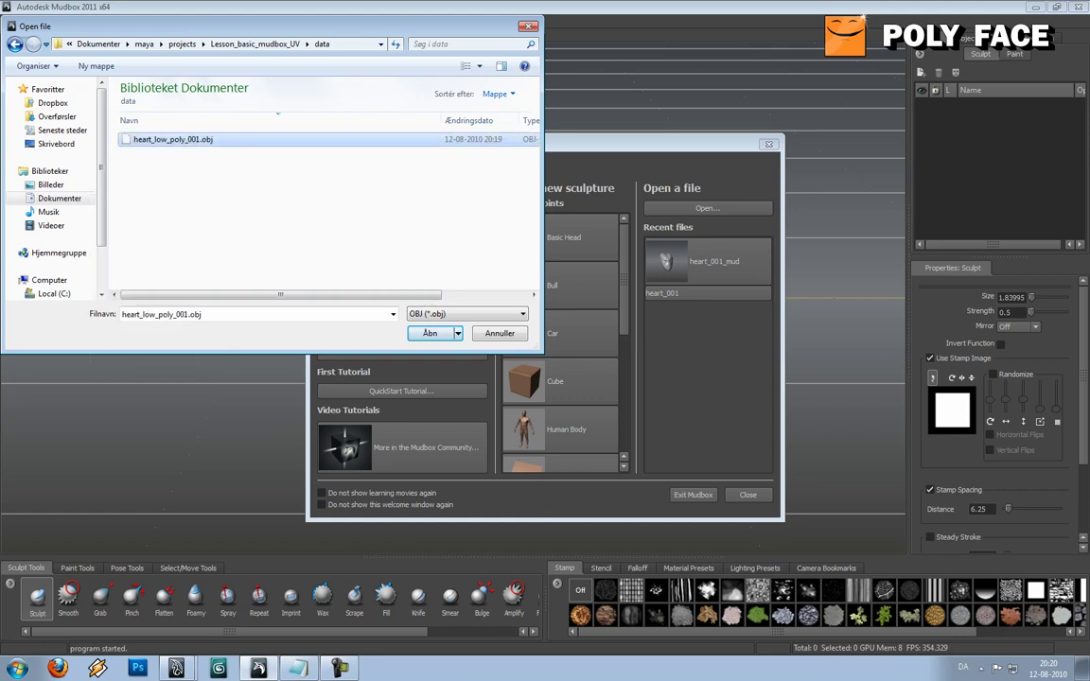
{"action": "key", "text": "Return"}
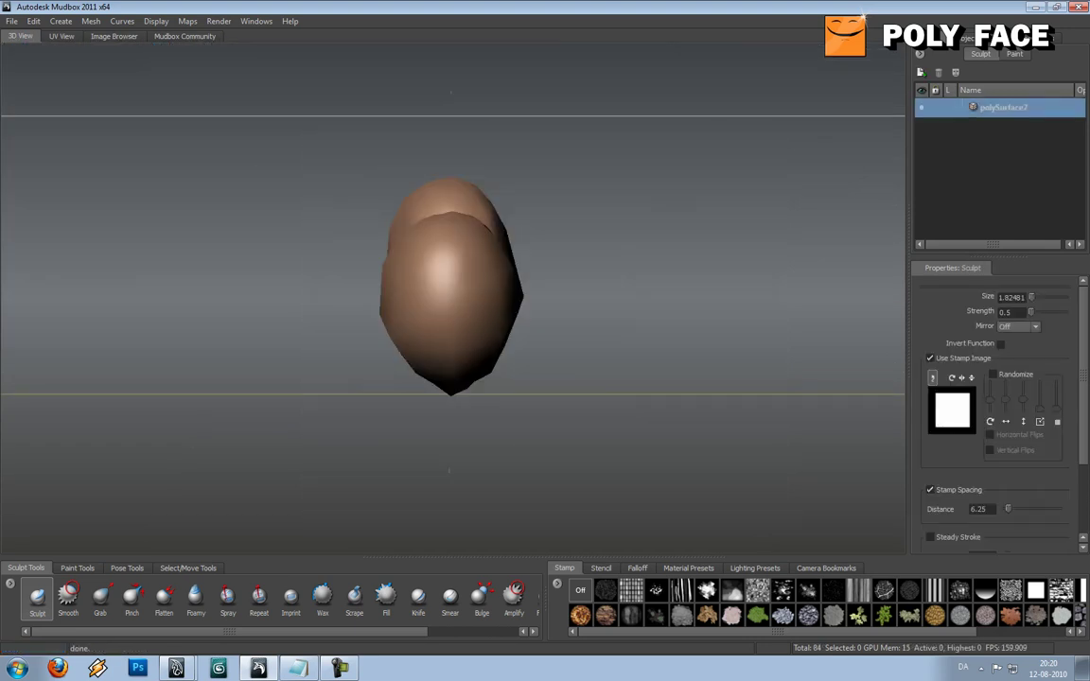
Subdivide the heart mesh up to level 3 and sculpt rough strokes across its front.
{"action": "left_click_drag", "start_coordinate": [482, 203], "coordinate": [609, 251], "text": "alt"}
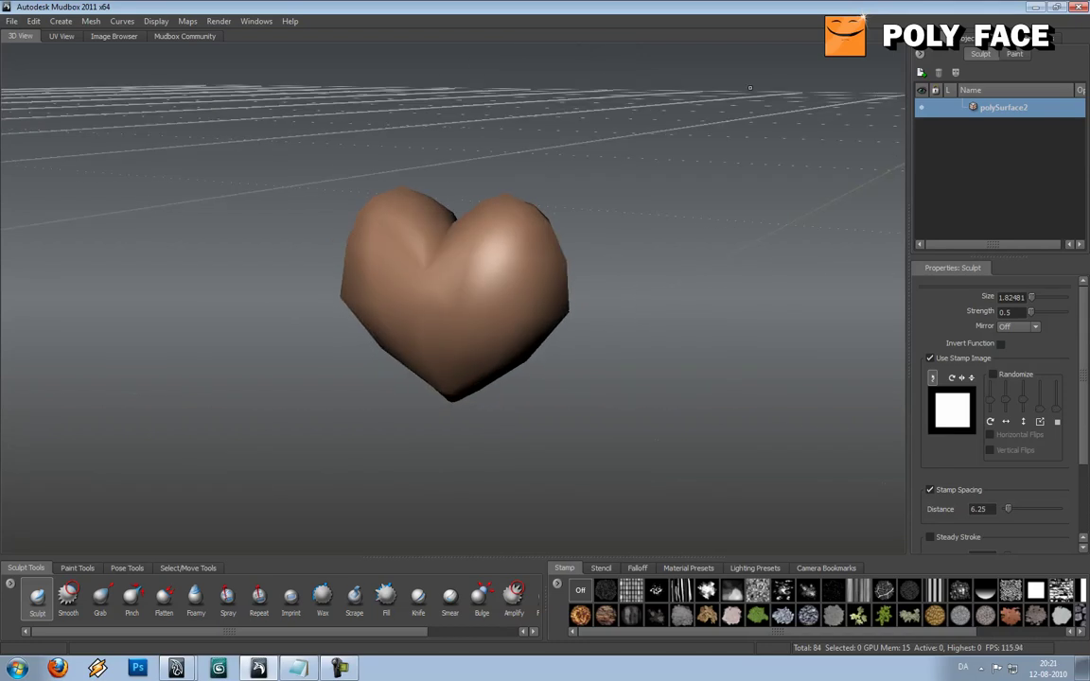
{"action": "left_click", "coordinate": [188, 22]}
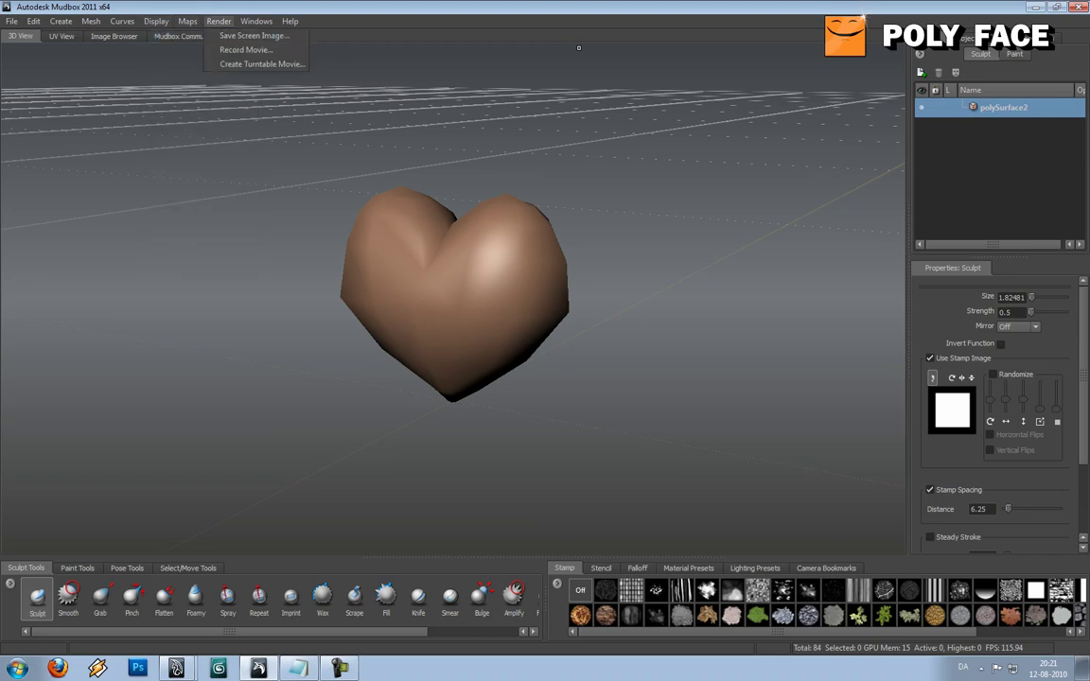
{"action": "mouse_move", "coordinate": [156, 20]}
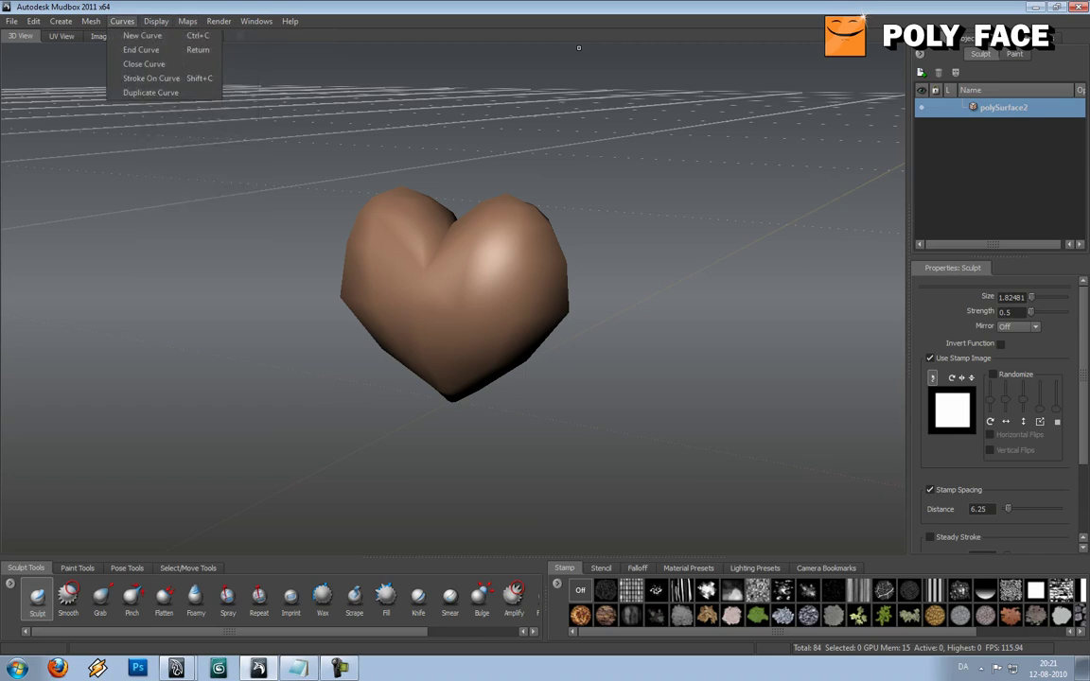
{"action": "mouse_move", "coordinate": [91, 21]}
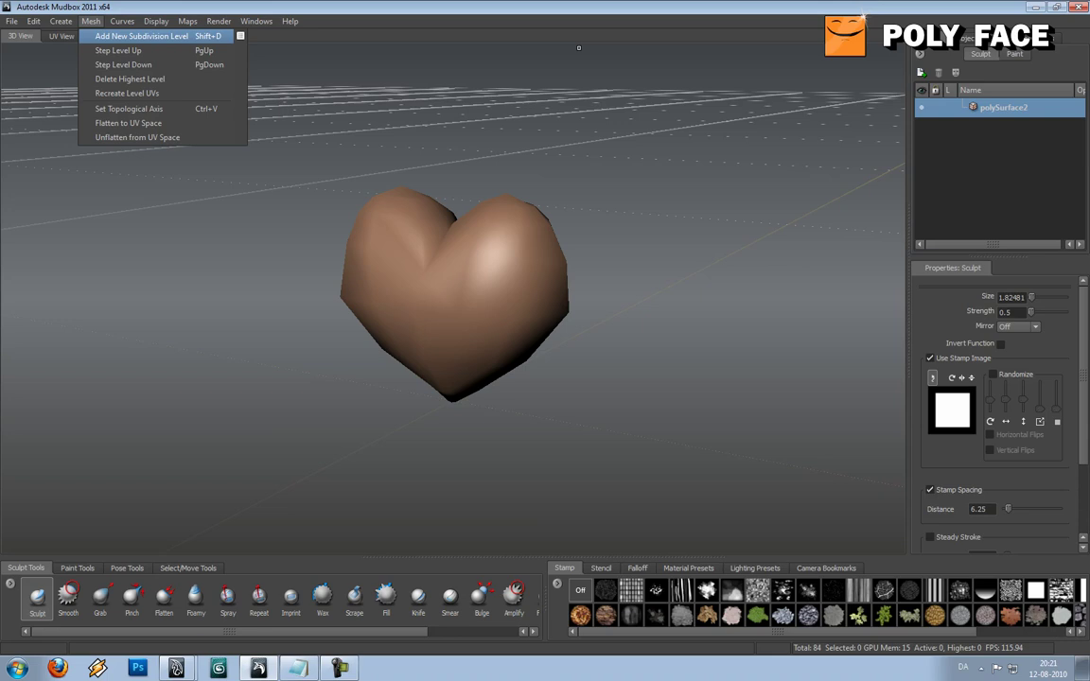
{"action": "left_click", "coordinate": [142, 36]}
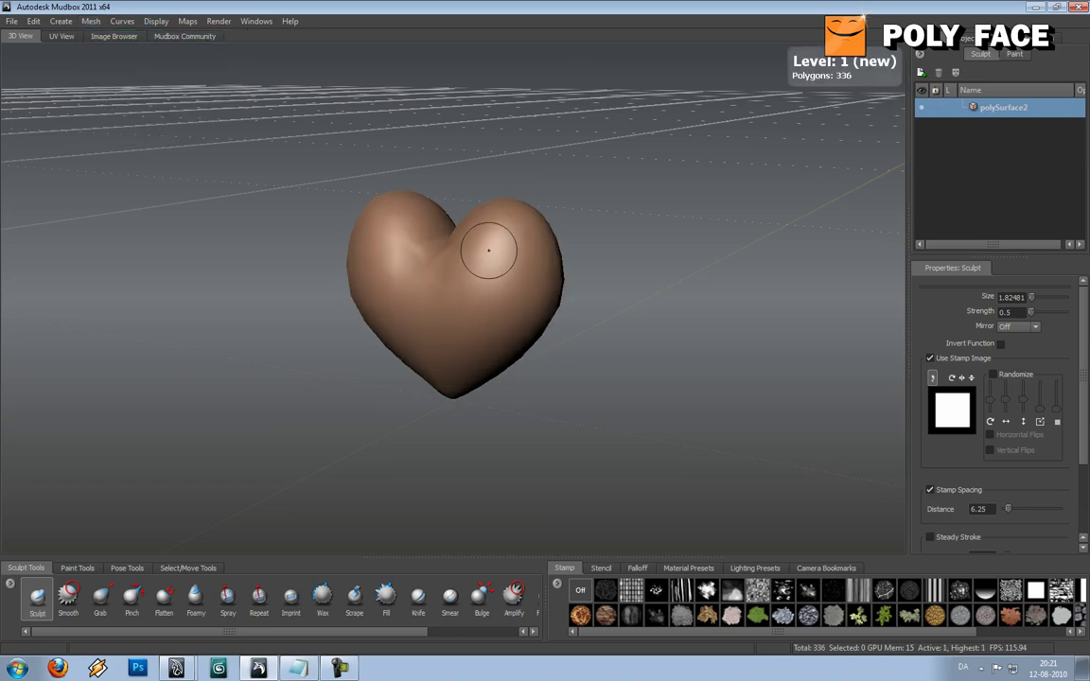
{"action": "key", "text": "shift+d"}
{"action": "left_click_drag", "start_coordinate": [475, 253], "coordinate": [515, 251], "text": "alt"}
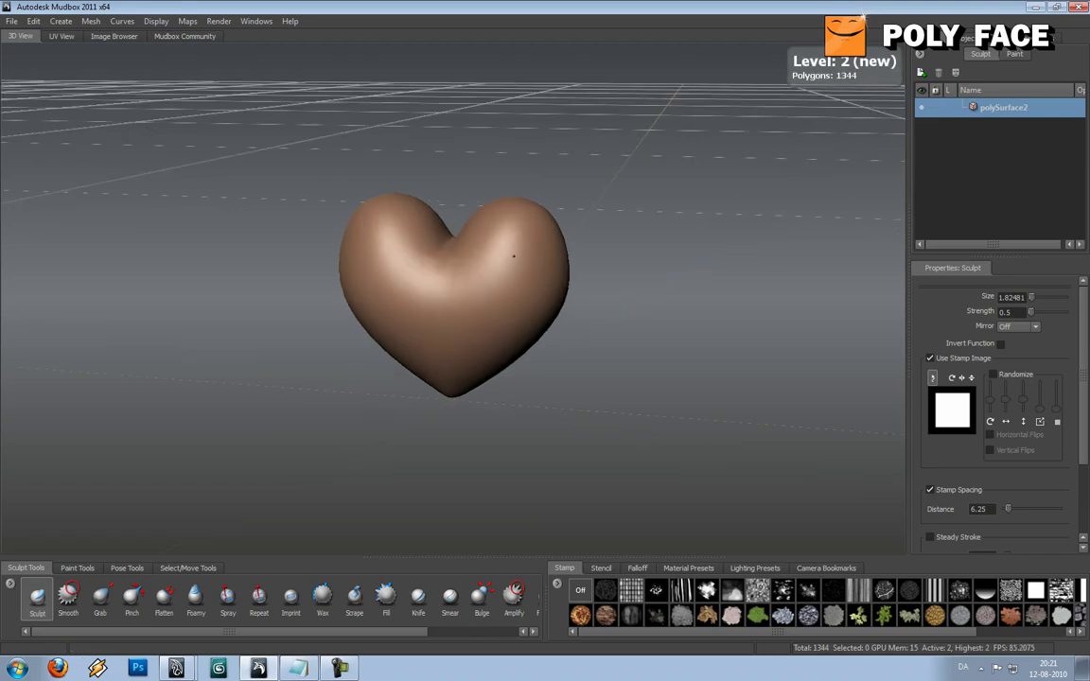
{"action": "mouse_move", "coordinate": [438, 241]}
{"action": "left_mouse_down", "text": "alt"}
{"action": "mouse_move", "coordinate": [487, 292]}
{"action": "mouse_move", "coordinate": [518, 279]}
{"action": "mouse_move", "coordinate": [498, 280]}
{"action": "left_mouse_up", "text": "alt"}
{"action": "key", "text": "shift+d"}
{"action": "left_click_drag", "start_coordinate": [455, 328], "coordinate": [465, 289], "text": "alt"}
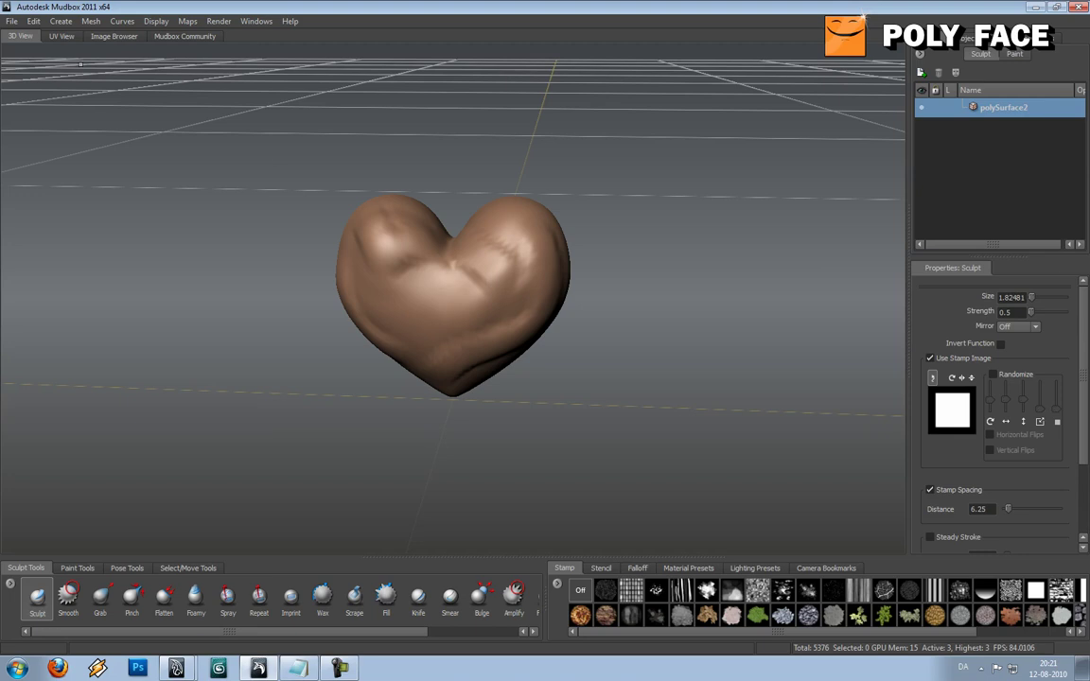
Look for the heart's UV layout in the UV view, with polySurface2 selected in the object list.
{"action": "left_click", "coordinate": [62, 37]}
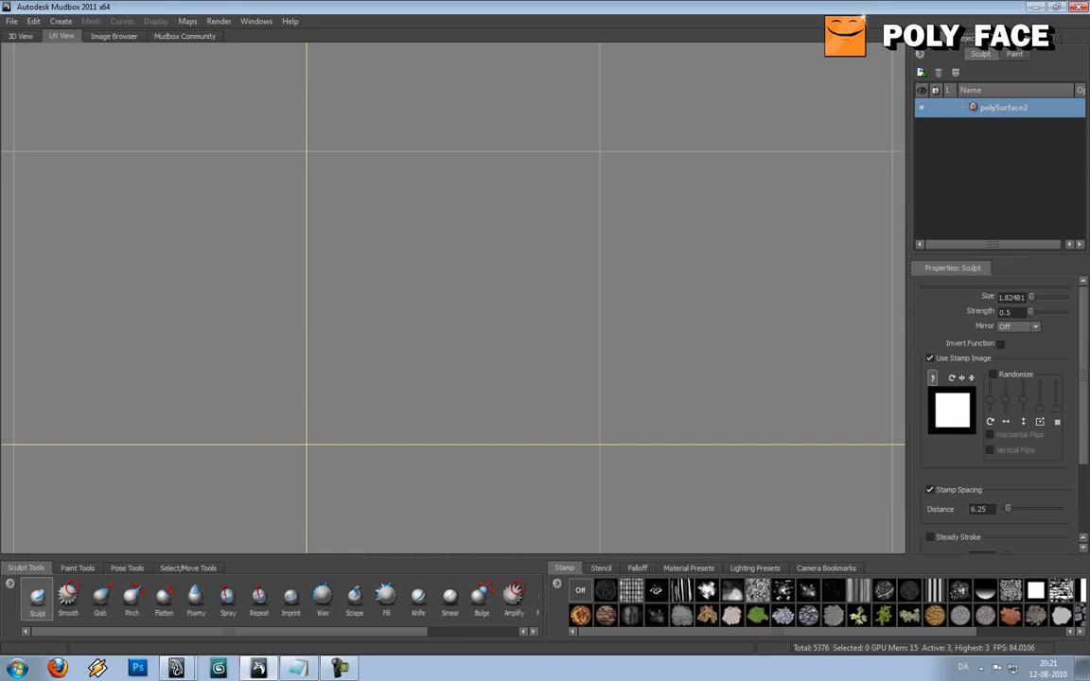
{"action": "left_click", "coordinate": [972, 39]}
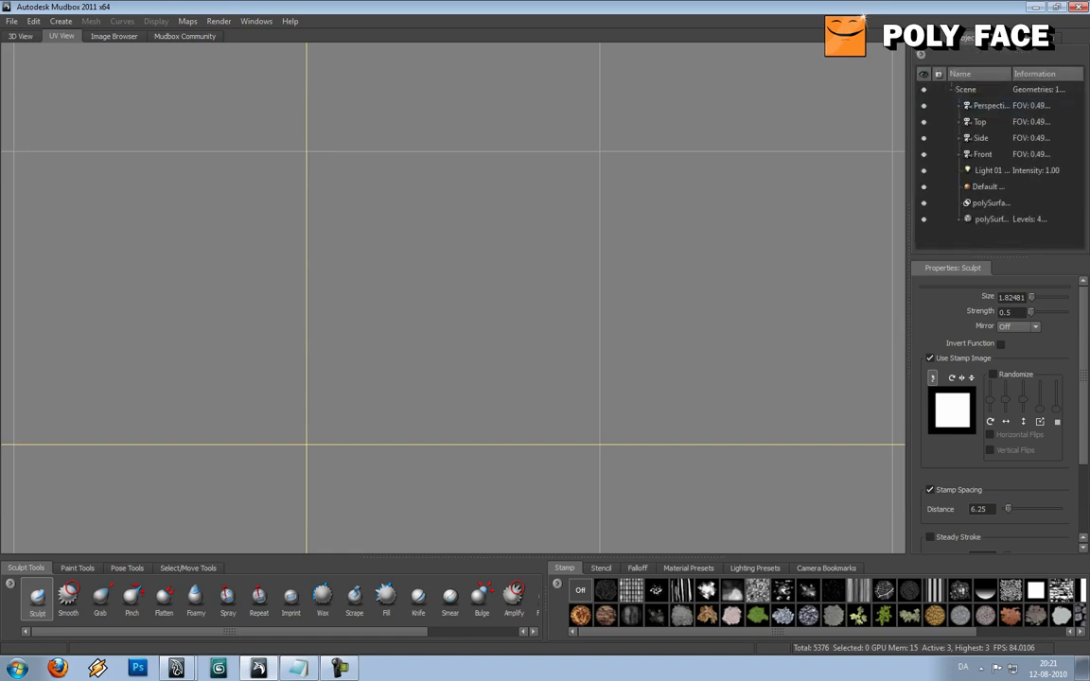
{"action": "left_click", "coordinate": [992, 220]}
{"action": "right_click", "coordinate": [925, 219]}
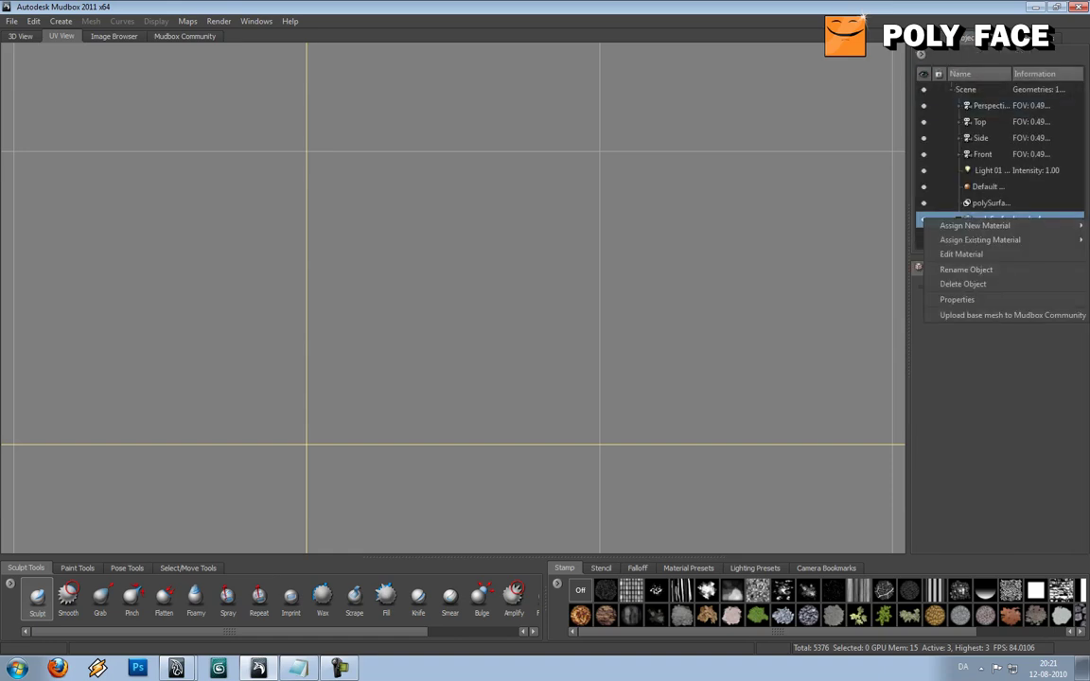
{"action": "left_click", "coordinate": [875, 226]}
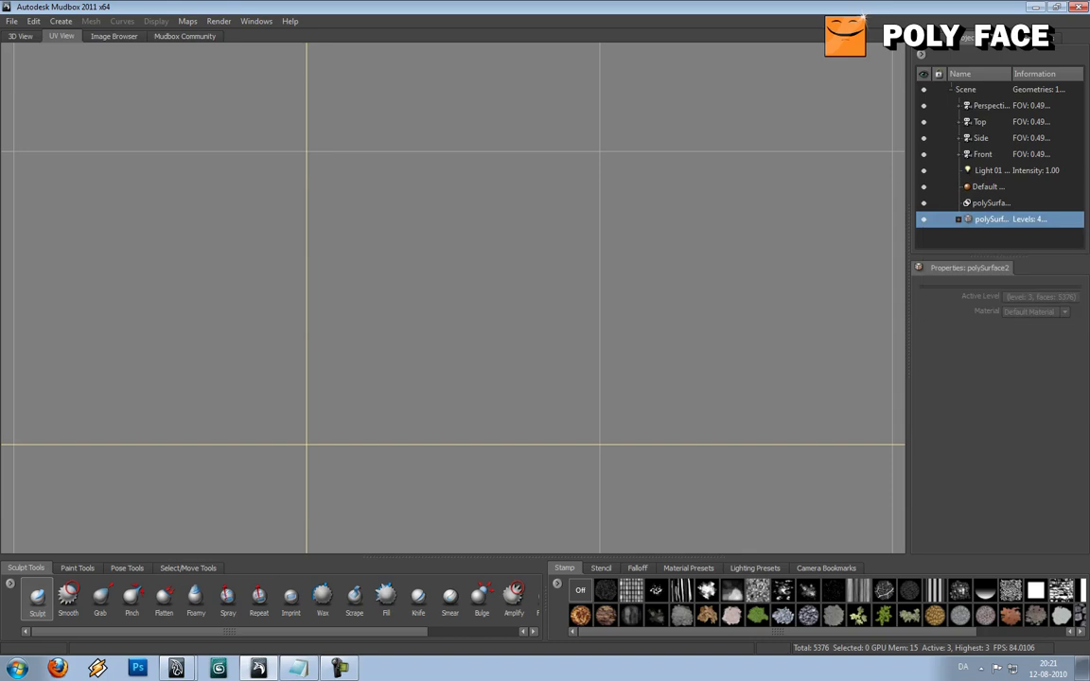
Expand the heart mesh's subdivision levels in the object list and select the heart in the 3D view with the Objects tool.
{"action": "left_click", "coordinate": [188, 568]}
{"action": "left_click", "coordinate": [69, 596]}
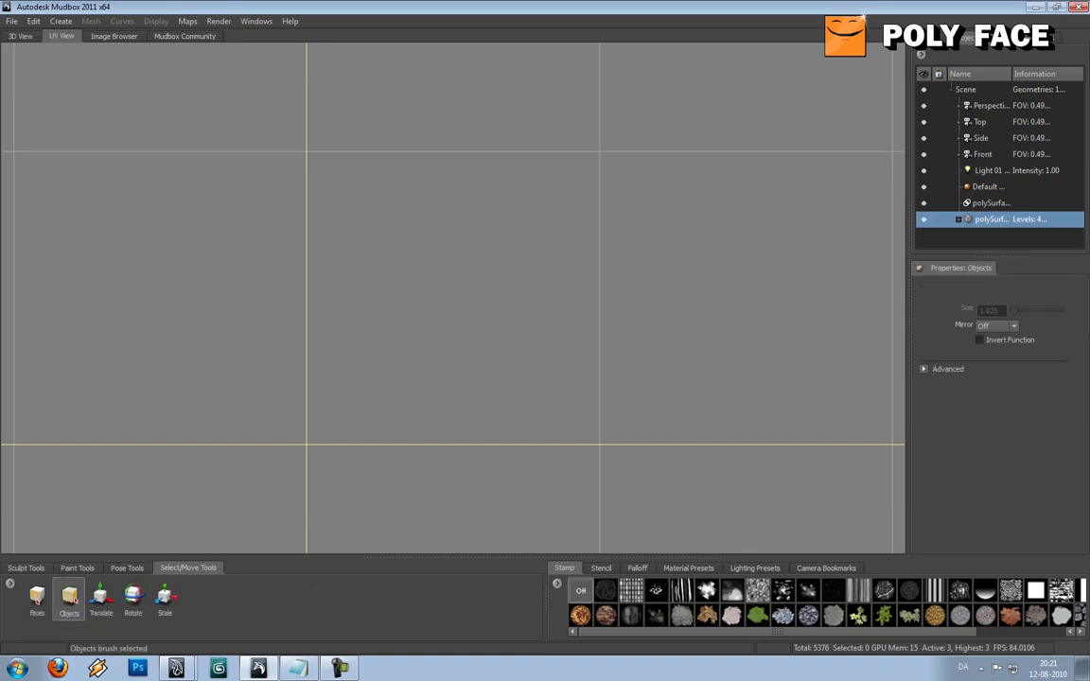
{"action": "left_click", "coordinate": [991, 220]}
{"action": "left_click", "coordinate": [958, 220]}
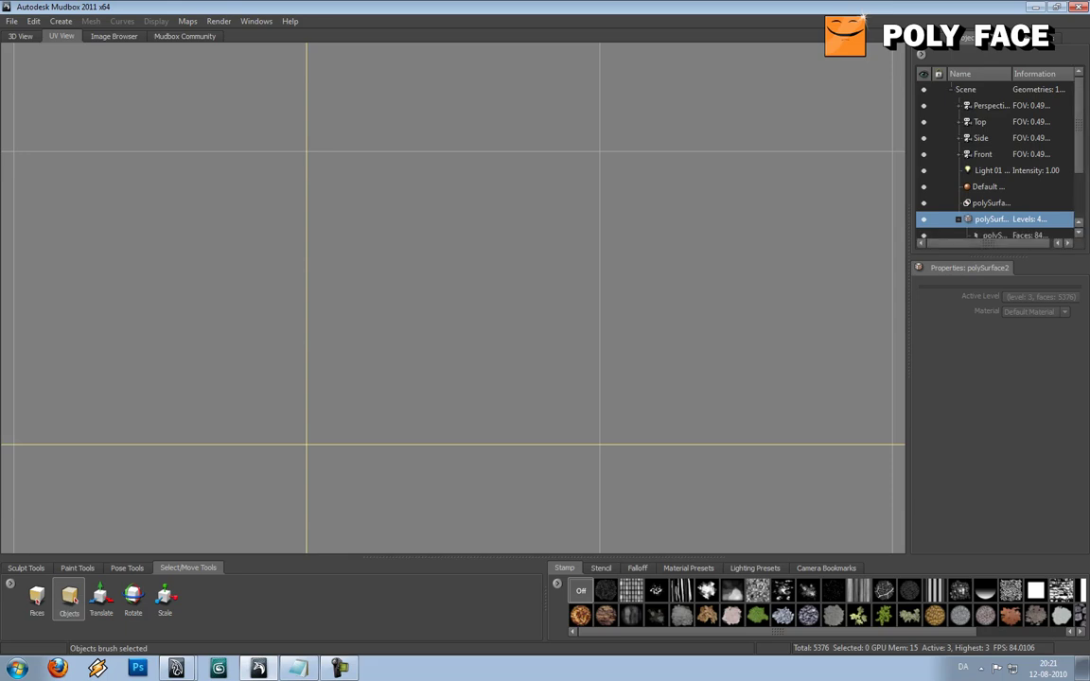
{"action": "left_click", "coordinate": [994, 235]}
{"action": "scroll", "coordinate": [453, 298], "scroll_direction": "down", "scroll_amount": 6}
{"action": "scroll", "coordinate": [452, 298], "scroll_direction": "down", "scroll_amount": 8}
{"action": "scroll", "coordinate": [452, 298], "scroll_direction": "up", "scroll_amount": 4}
{"action": "left_click", "coordinate": [20, 36]}
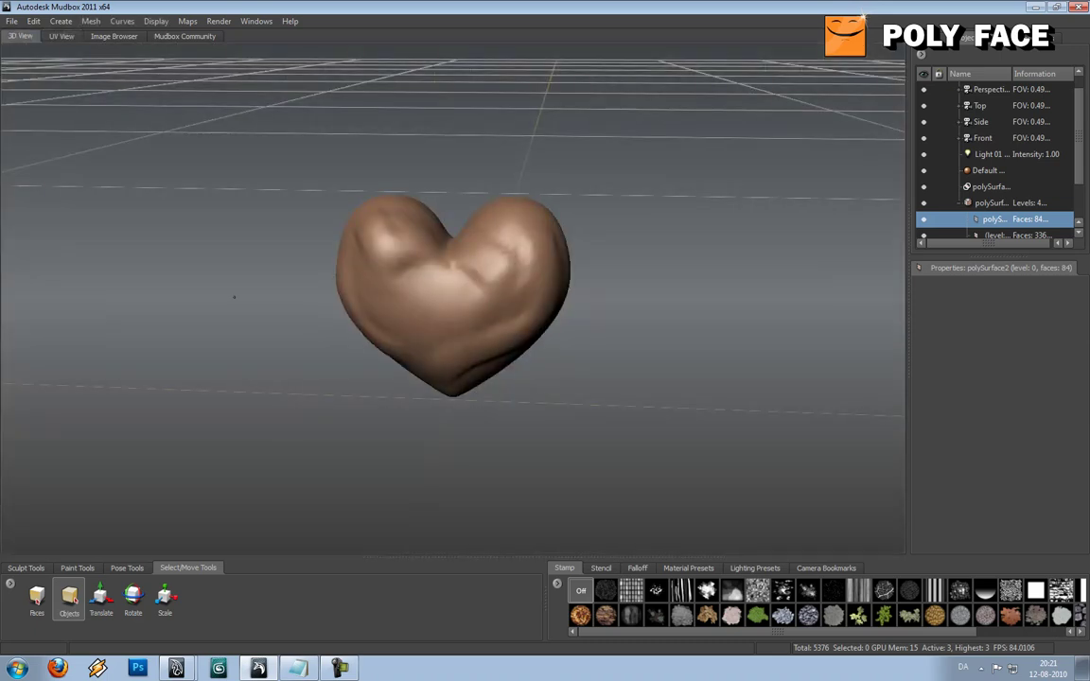
{"action": "left_click", "coordinate": [436, 297]}
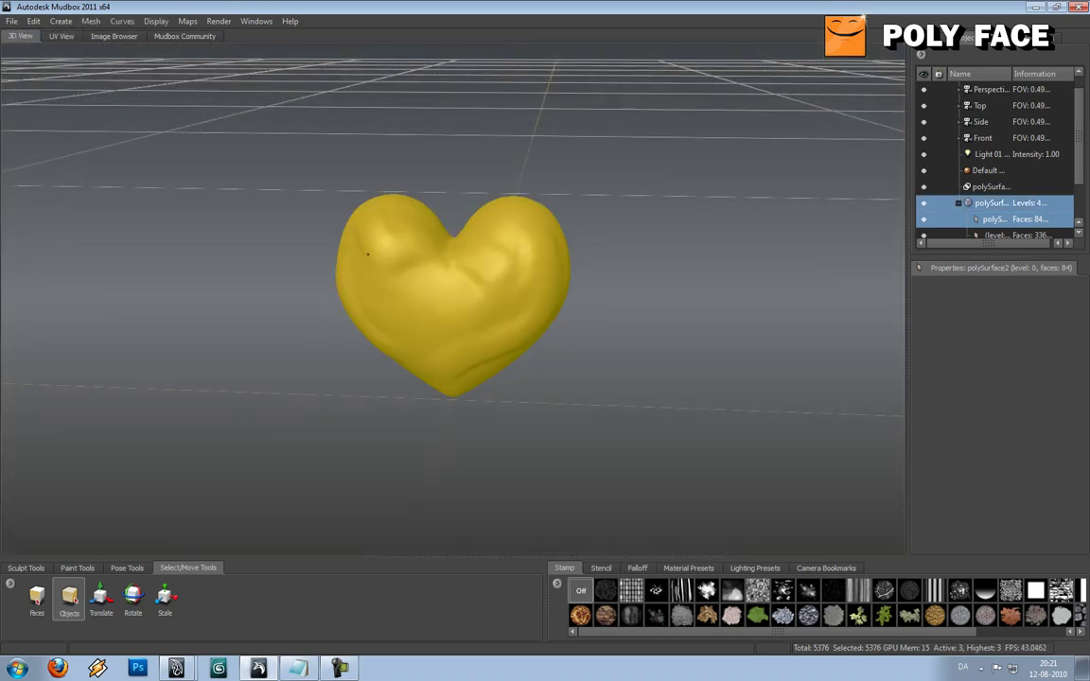
Check the UV view for a layout with different subdivision levels and the whole polySurface2 mesh selected in the object list.
{"action": "left_click", "coordinate": [62, 36]}
{"action": "scroll", "coordinate": [452, 298], "scroll_direction": "down", "scroll_amount": 4}
{"action": "middle_click_drag", "start_coordinate": [442, 298], "coordinate": [393, 290], "text": "alt"}
{"action": "scroll", "coordinate": [998, 156], "scroll_direction": "down", "scroll_amount": 1}
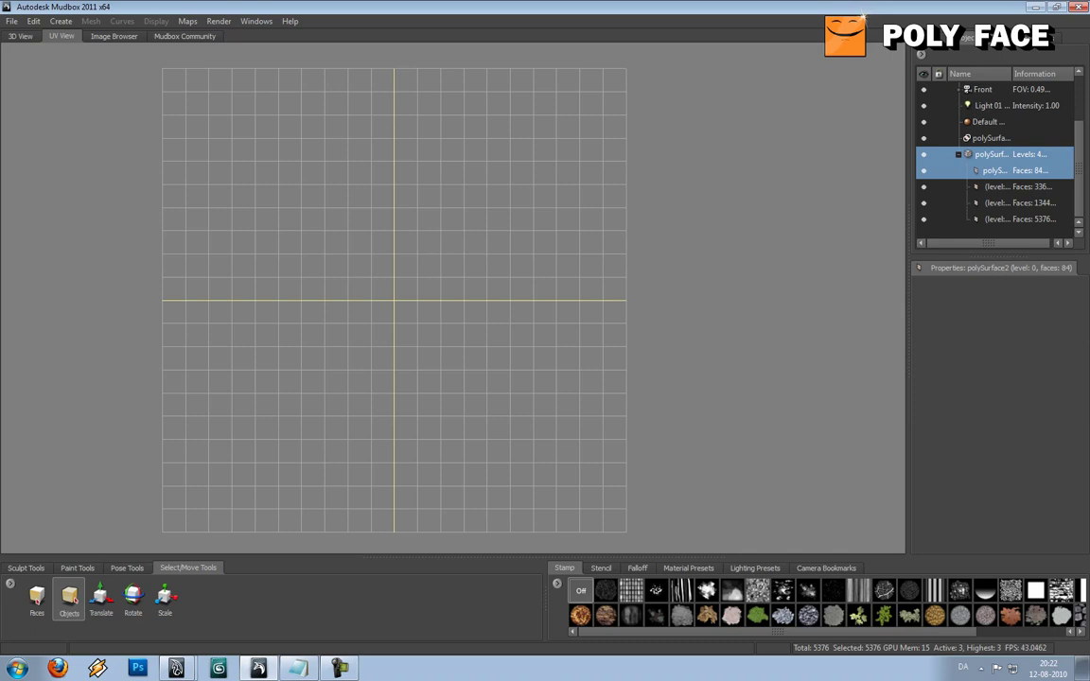
{"action": "left_click", "coordinate": [997, 187]}
{"action": "left_click", "coordinate": [994, 171]}
{"action": "left_click", "coordinate": [992, 154]}
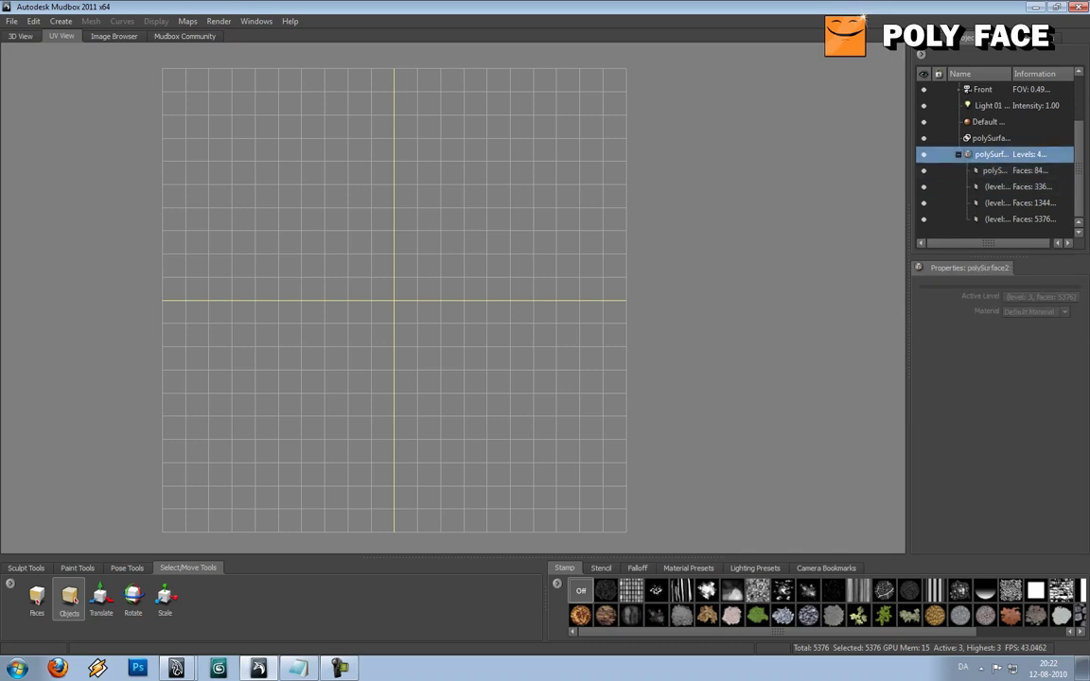
{"action": "scroll", "coordinate": [998, 156], "scroll_direction": "up", "scroll_amount": 2}
{"action": "left_click", "coordinate": [990, 203], "text": "ctrl"}
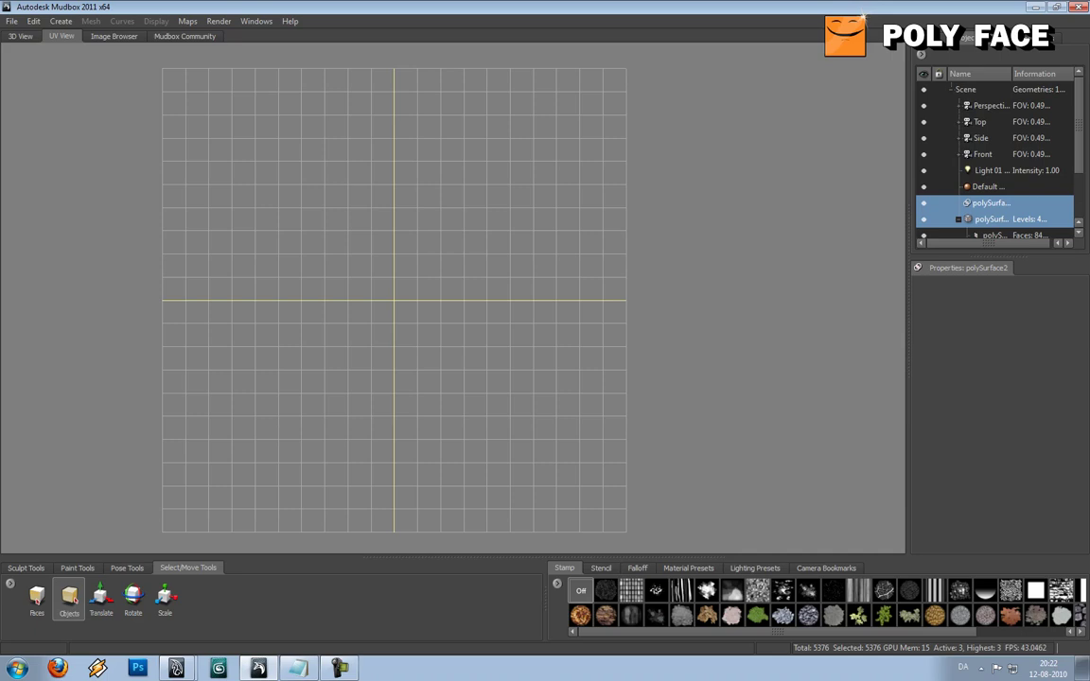
Search the available views and commands for a way to display the heart's UVs.
{"action": "left_click", "coordinate": [113, 36]}
{"action": "left_click", "coordinate": [184, 36]}
{"action": "left_click", "coordinate": [114, 36]}
{"action": "left_click", "coordinate": [61, 36]}
{"action": "left_click", "coordinate": [20, 36]}
{"action": "left_click", "coordinate": [62, 35]}
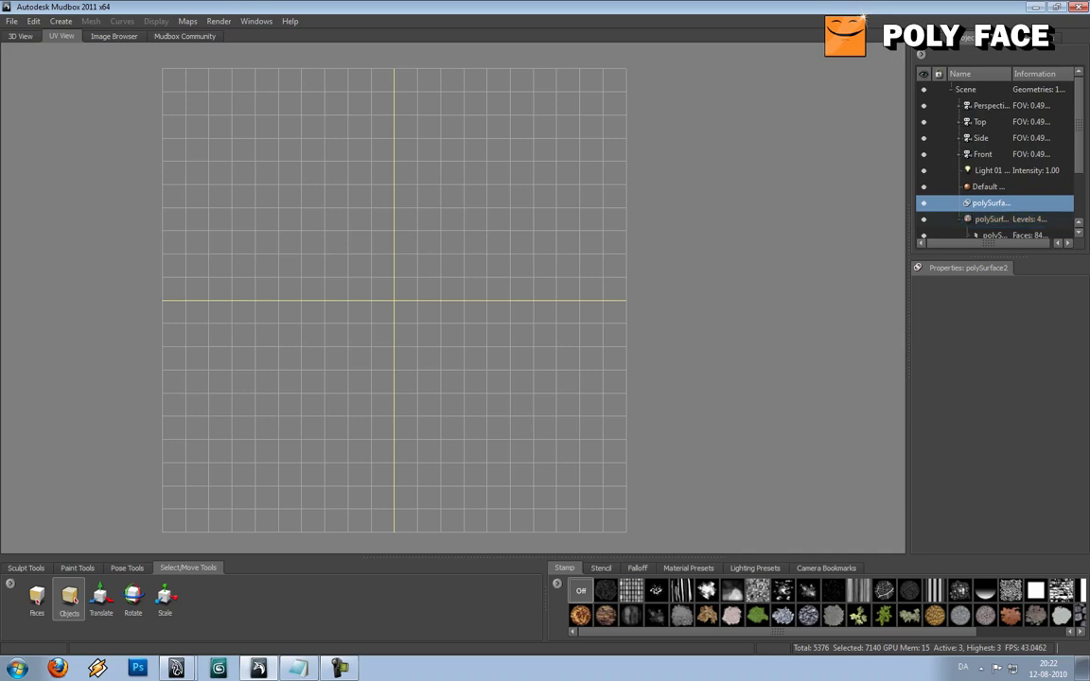
{"action": "left_click", "coordinate": [33, 21]}
{"action": "mouse_move", "coordinate": [61, 21]}
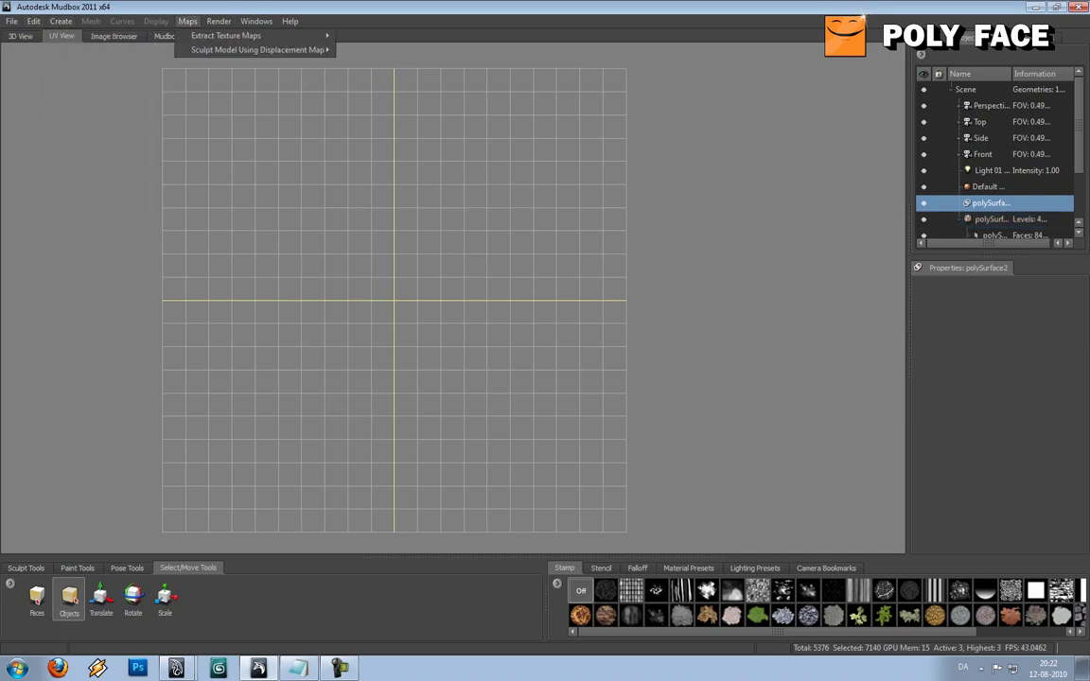
{"action": "mouse_move", "coordinate": [219, 21]}
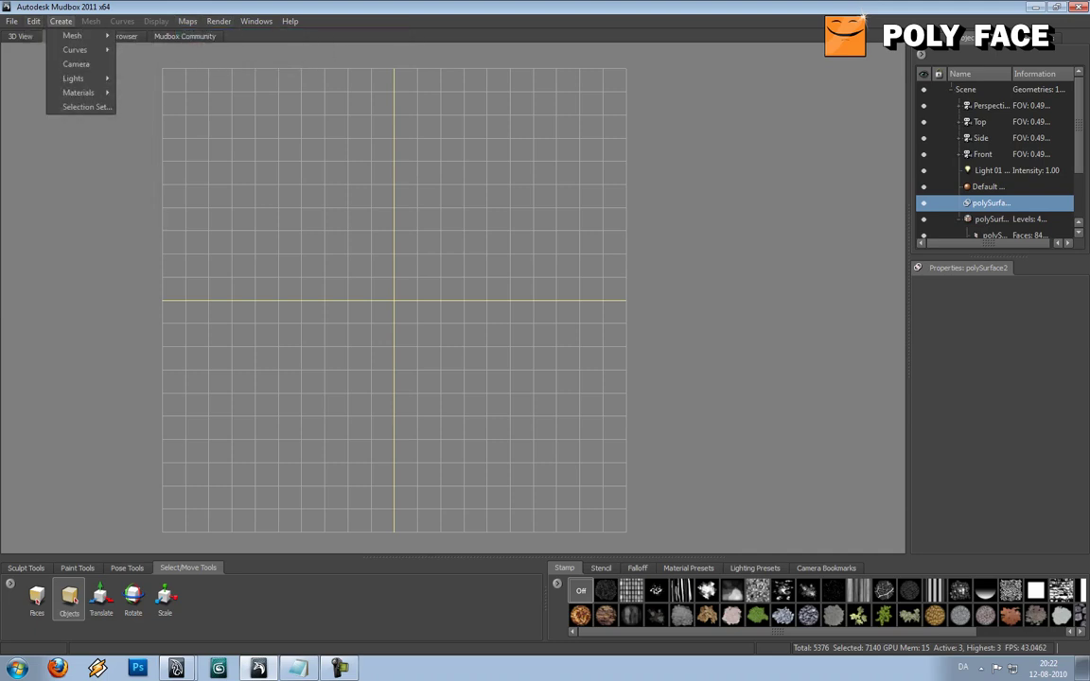
{"action": "key", "text": "Escape"}
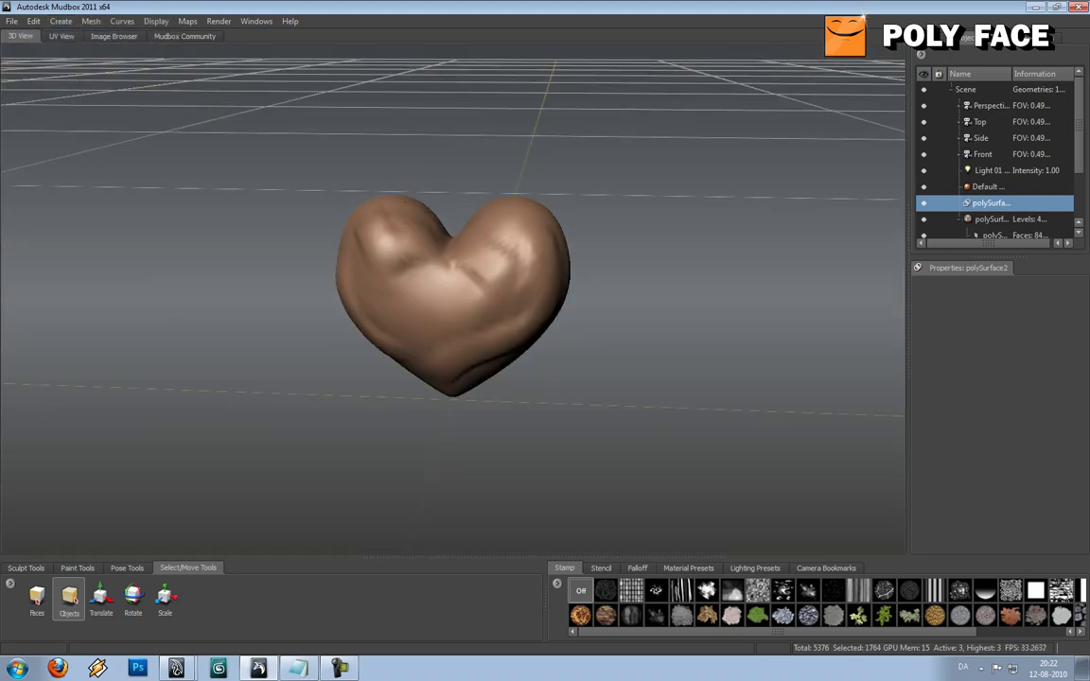
Select the heart and narrow the selection to the polySurface2 mesh with its subdivision levels.
{"action": "left_click", "coordinate": [482, 230]}
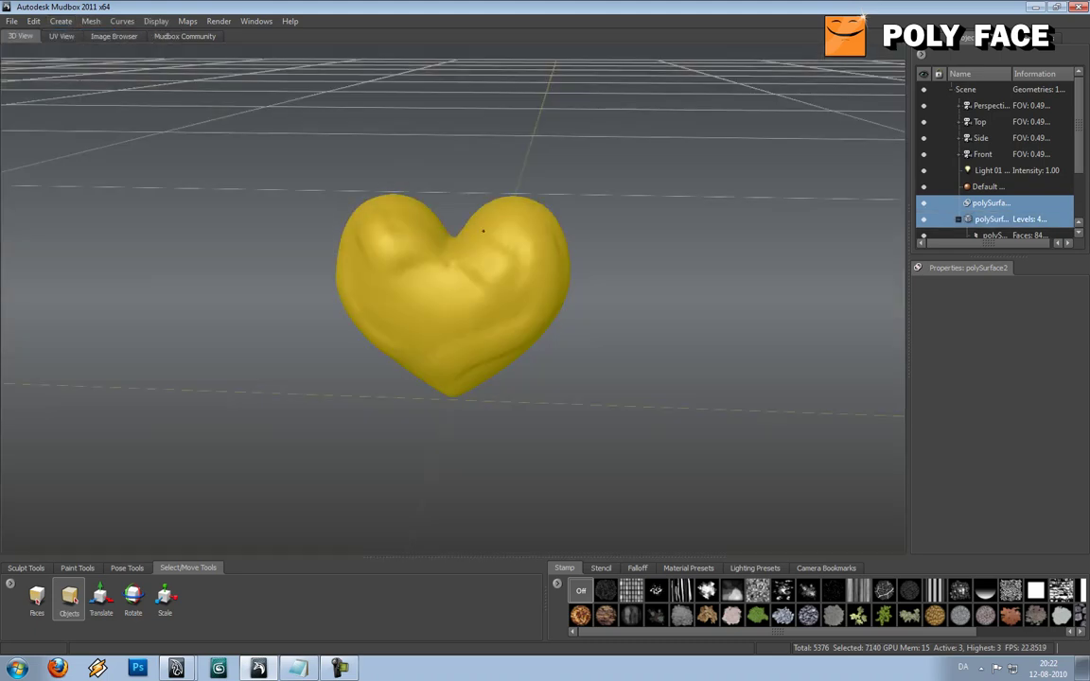
{"action": "left_click_drag", "start_coordinate": [669, 274], "coordinate": [820, 264], "text": "alt"}
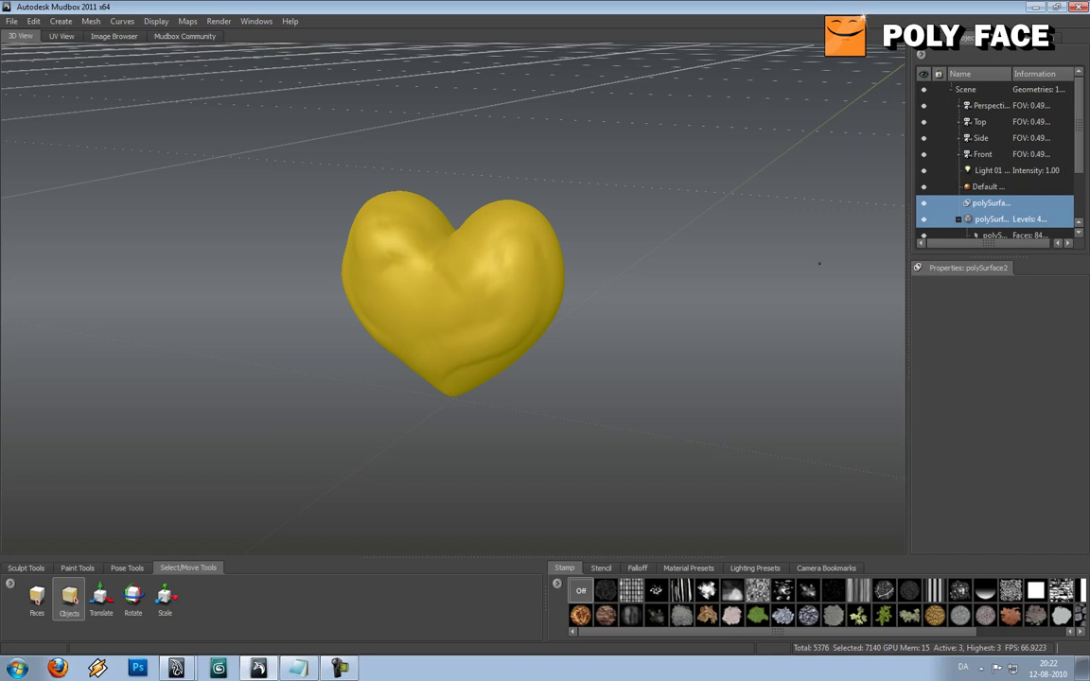
{"action": "scroll", "coordinate": [994, 161], "scroll_direction": "down", "scroll_amount": 2}
{"action": "right_click", "coordinate": [1013, 156]}
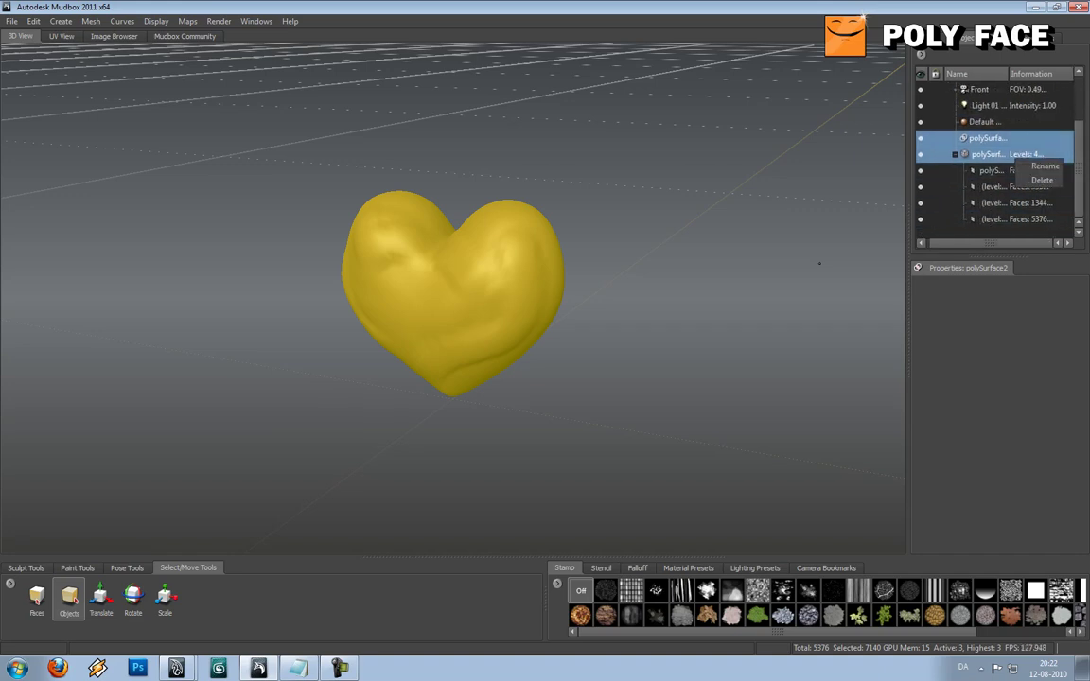
{"action": "left_click", "coordinate": [1009, 154]}
{"action": "left_click_drag", "start_coordinate": [558, 284], "coordinate": [610, 276], "text": "alt"}
Recreate the level UVs for the selected heart mesh.
{"action": "left_click", "coordinate": [218, 21]}
{"action": "mouse_move", "coordinate": [187, 21]}
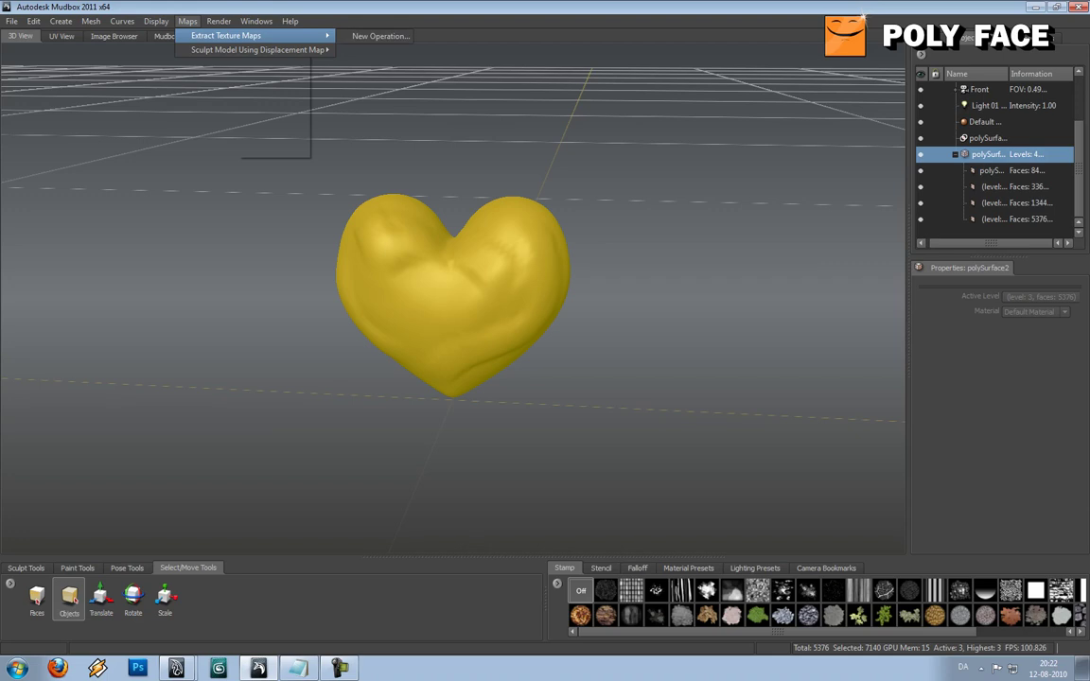
{"action": "mouse_move", "coordinate": [91, 21]}
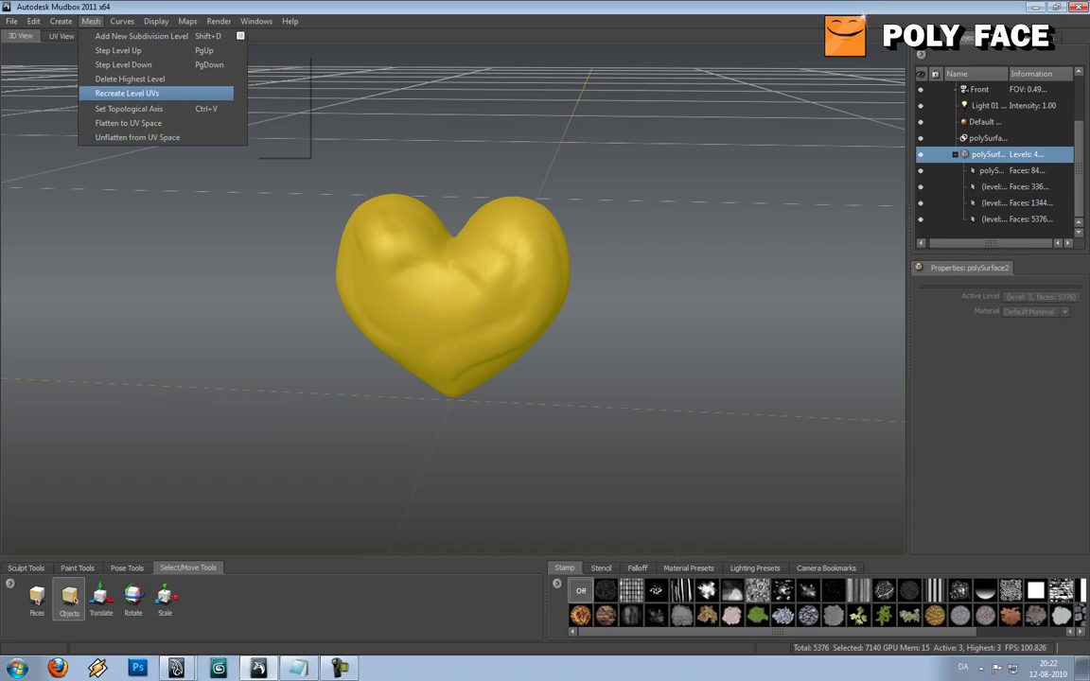
{"action": "left_click", "coordinate": [128, 94]}
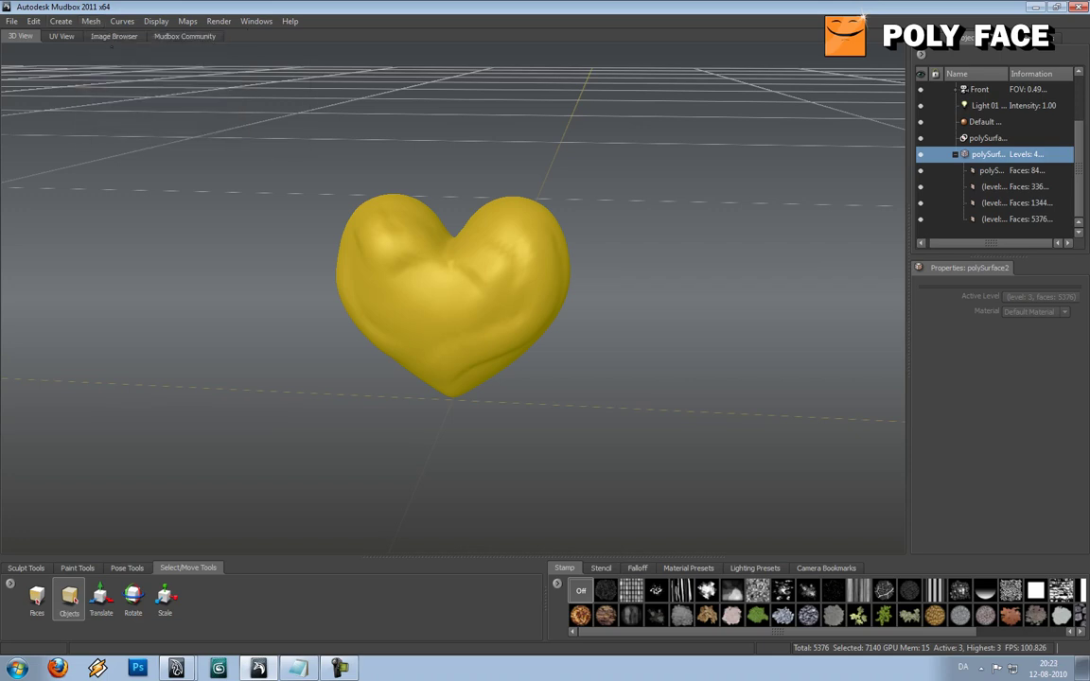
Frame the heart's UV layout in the UV view and examine its wireframe.
{"action": "left_click", "coordinate": [61, 36]}
{"action": "right_click_drag", "start_coordinate": [236, 284], "coordinate": [426, 284], "text": "alt"}
{"action": "middle_click_drag", "start_coordinate": [283, 265], "coordinate": [732, 357], "text": "alt"}
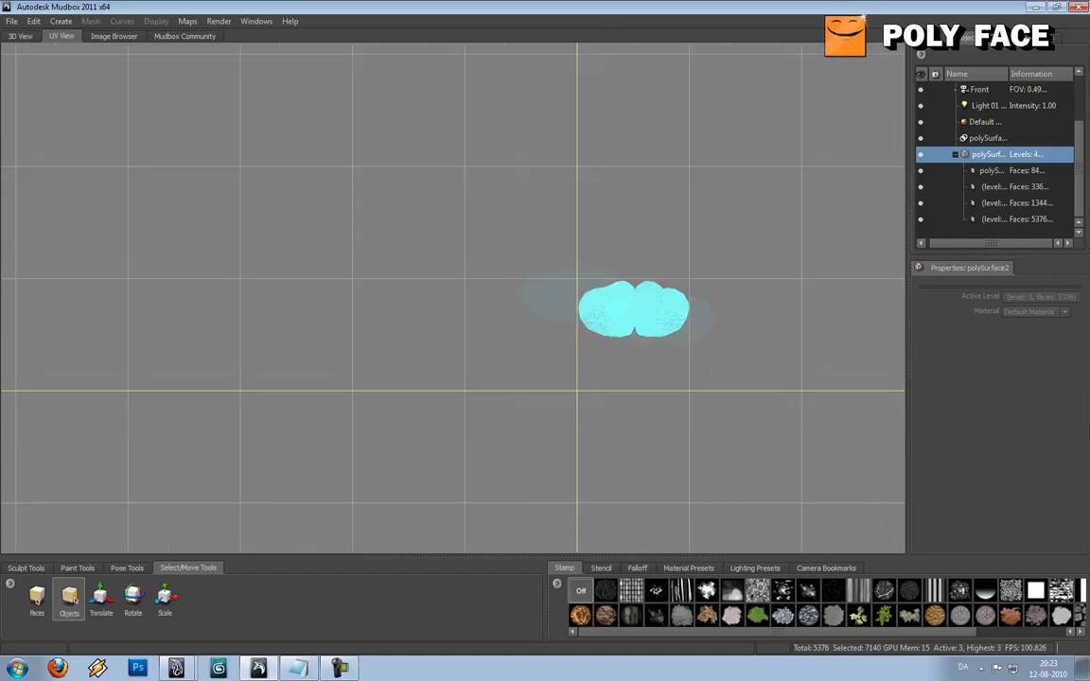
{"action": "key", "text": "f"}
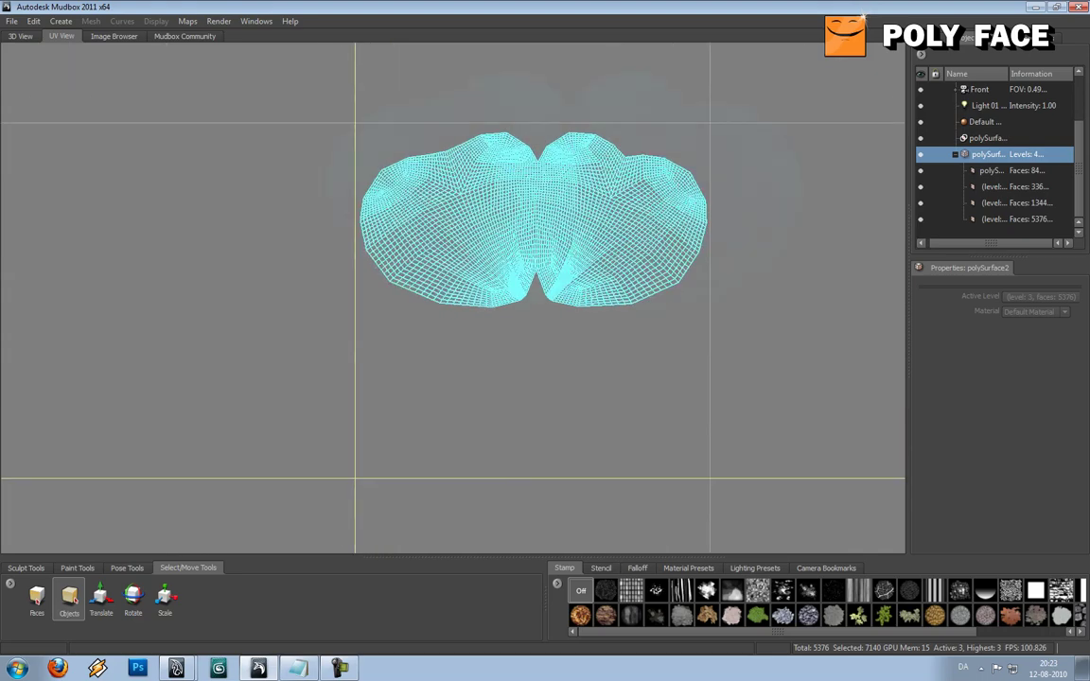
{"action": "middle_click_drag", "start_coordinate": [549, 246], "coordinate": [453, 334], "text": "alt"}
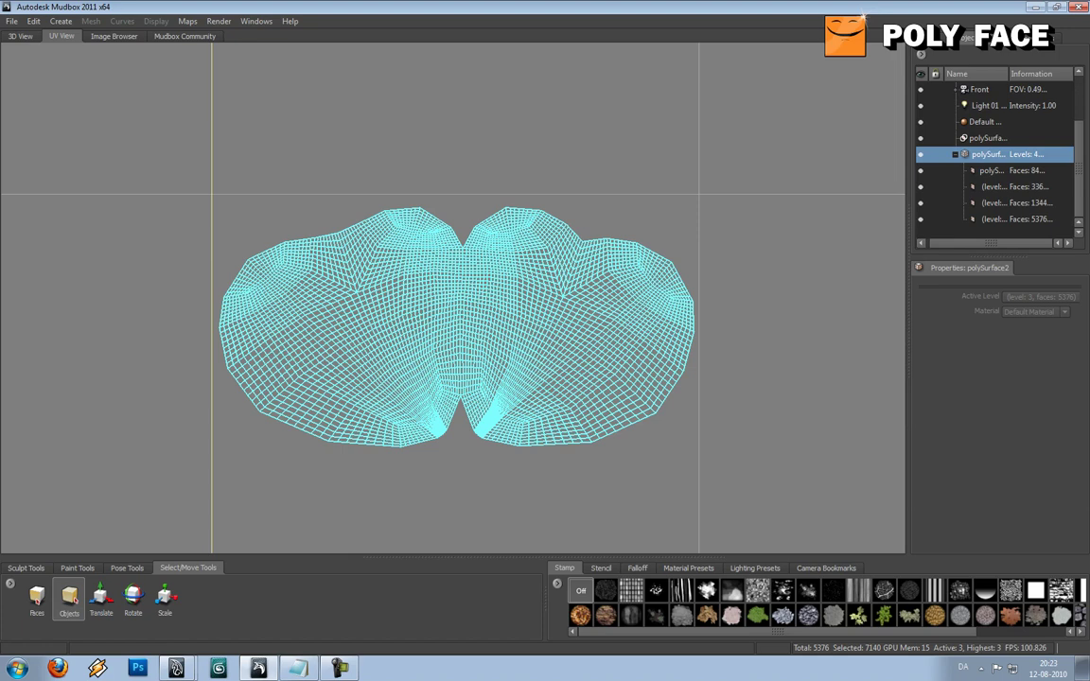
Deselect the heart in the 3D view, and switch to Maya to inspect the checker-textured low-poly heart.
{"action": "left_click", "coordinate": [21, 36]}
{"action": "left_click", "coordinate": [455, 173]}
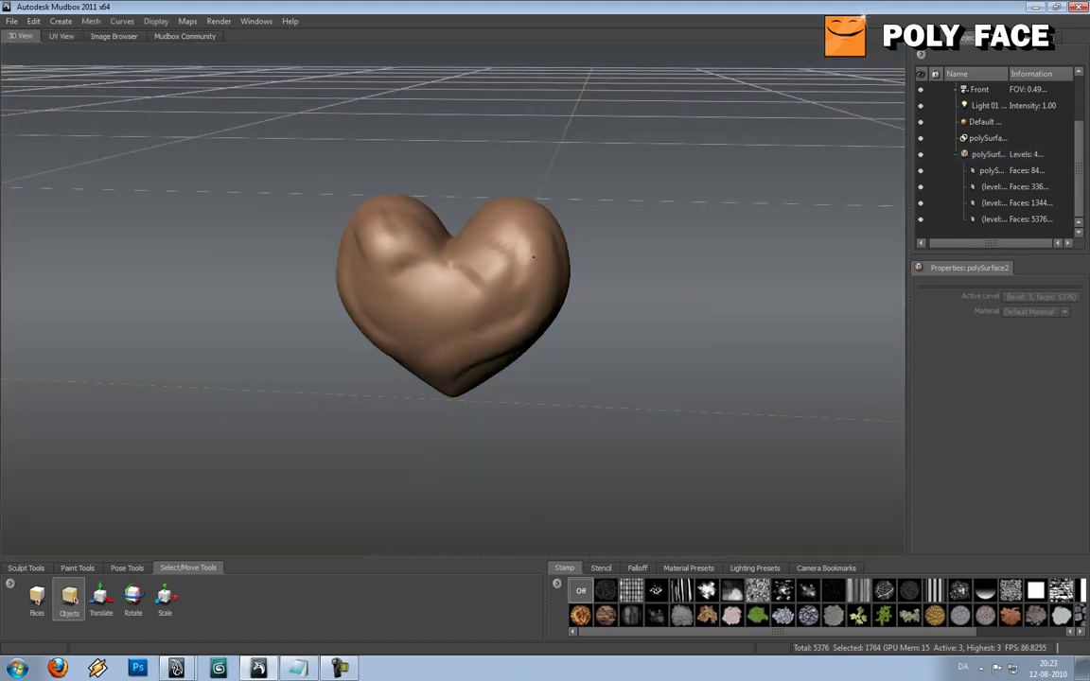
{"action": "left_click_drag", "start_coordinate": [542, 256], "coordinate": [524, 269], "text": "alt"}
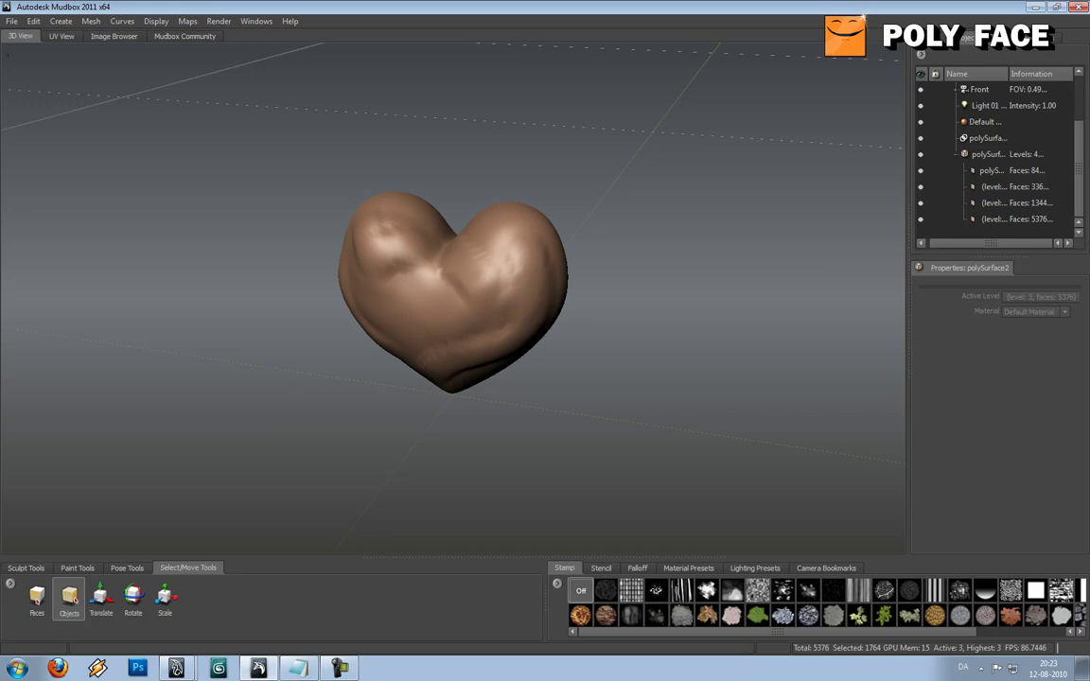
{"action": "left_click", "coordinate": [178, 669]}
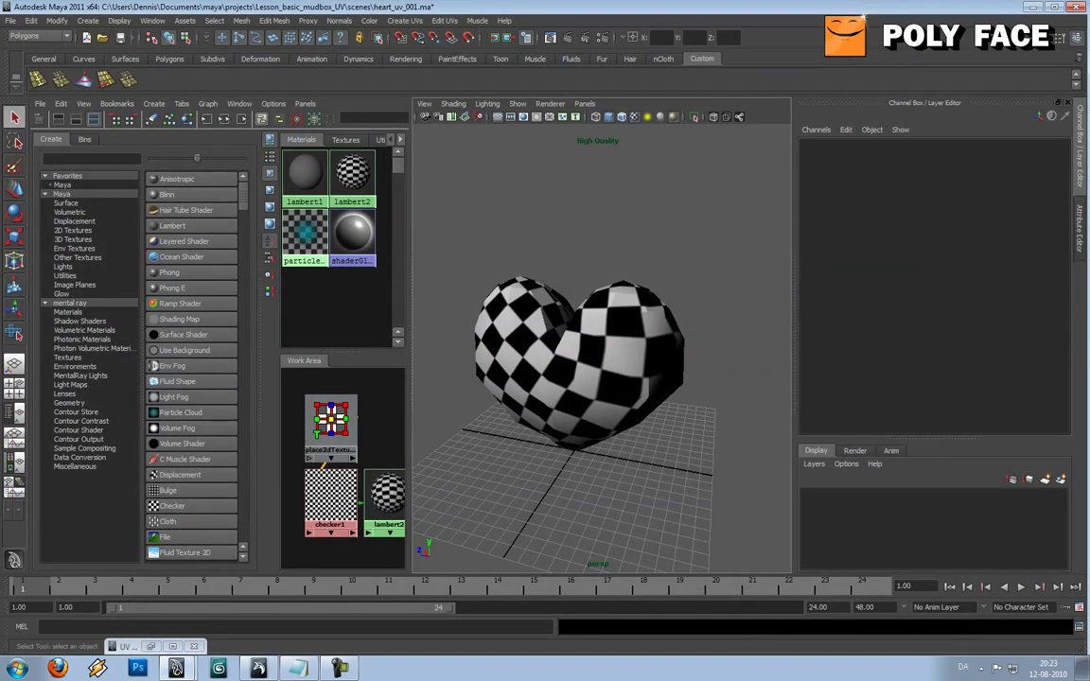
{"action": "left_click_drag", "start_coordinate": [606, 350], "coordinate": [568, 352], "text": "alt"}
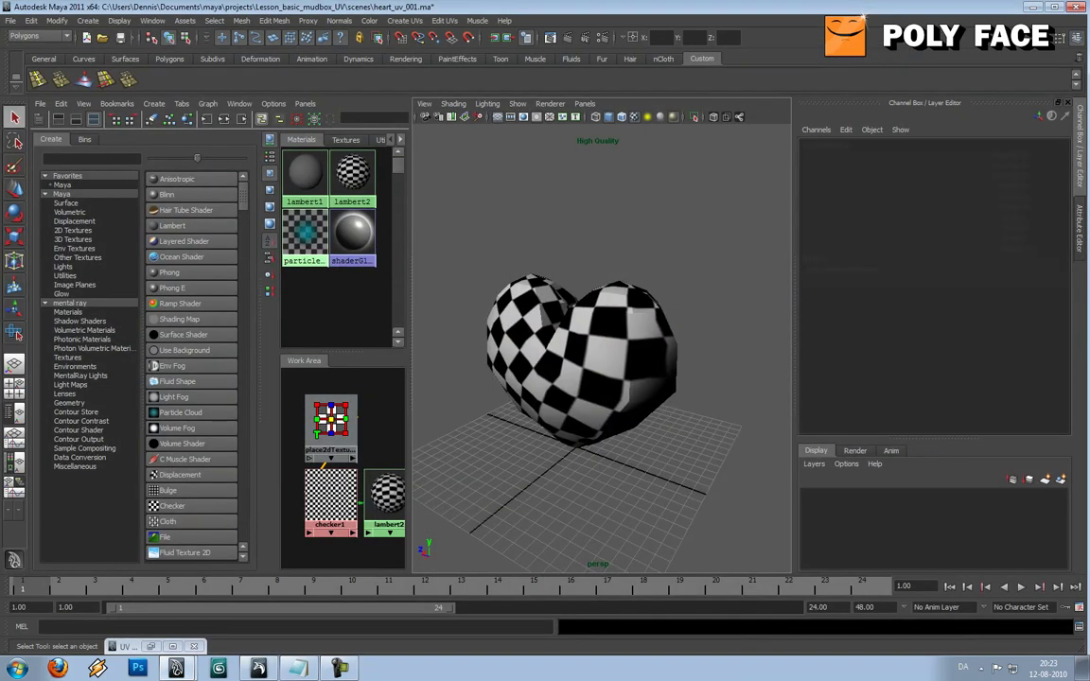
Smooth the checker-textured heart exponentially by one division level and reselect it as a whole object.
{"action": "left_click", "coordinate": [572, 350]}
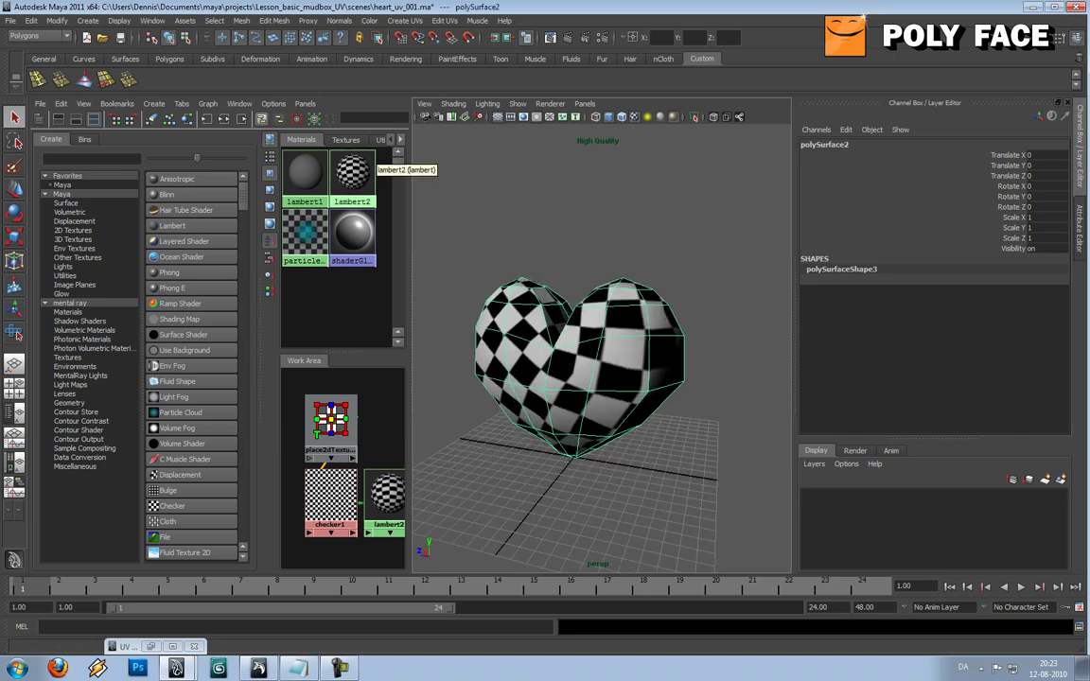
{"action": "left_click", "coordinate": [242, 19]}
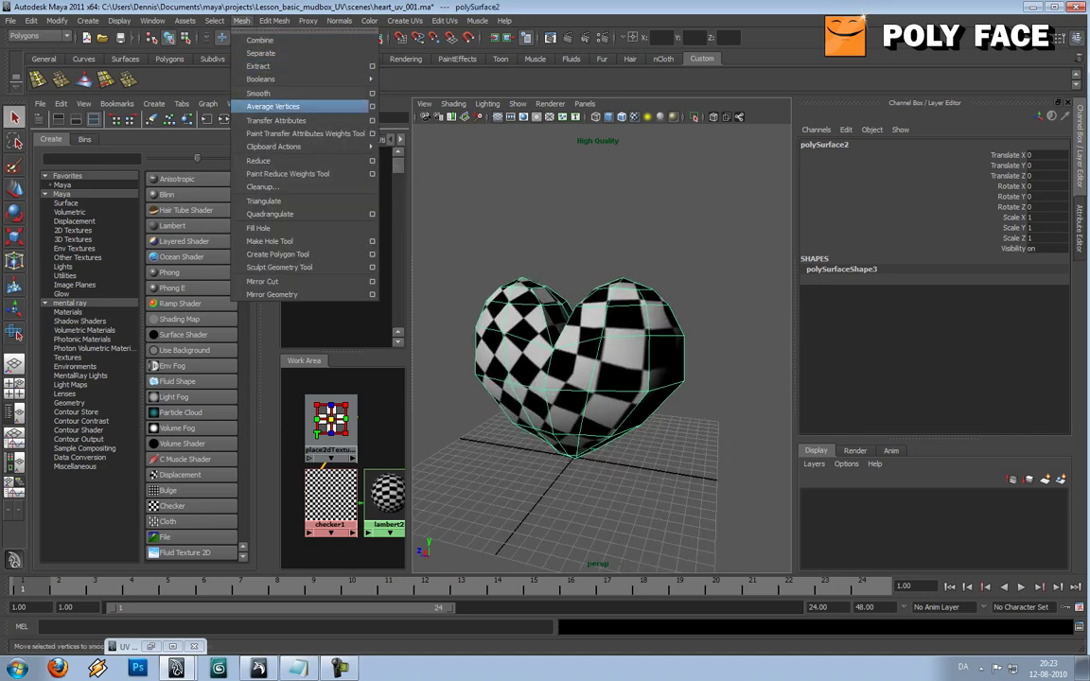
{"action": "left_click", "coordinate": [372, 92]}
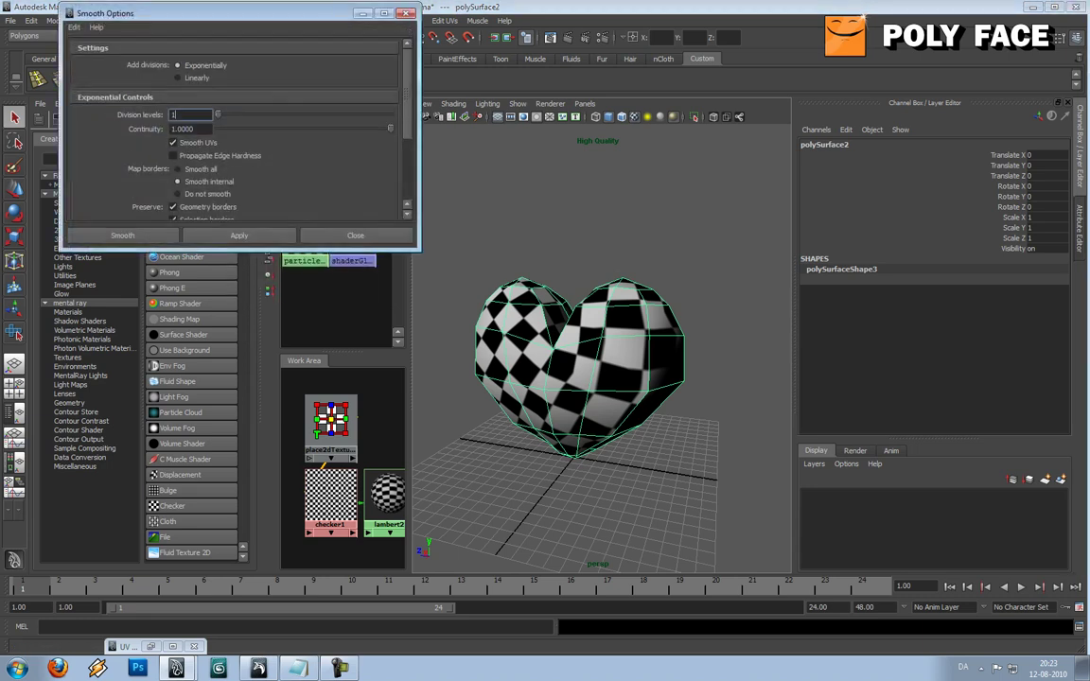
{"action": "left_click", "coordinate": [239, 234]}
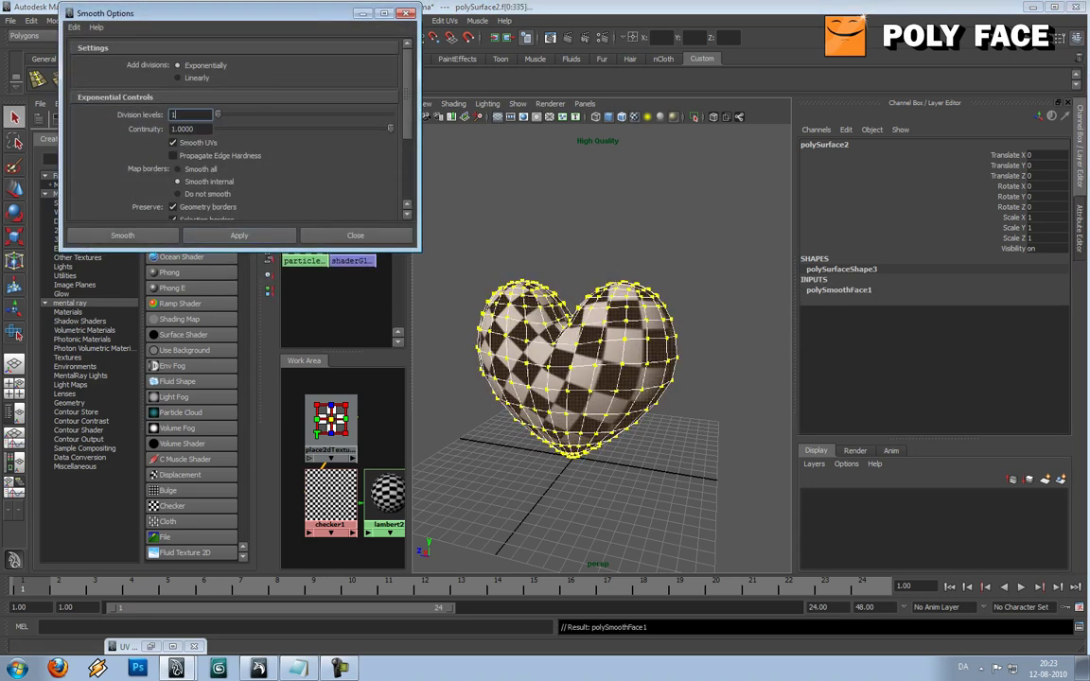
{"action": "right_click_drag", "start_coordinate": [615, 355], "coordinate": [667, 308]}
{"action": "left_click", "coordinate": [715, 251]}
{"action": "left_click", "coordinate": [615, 350]}
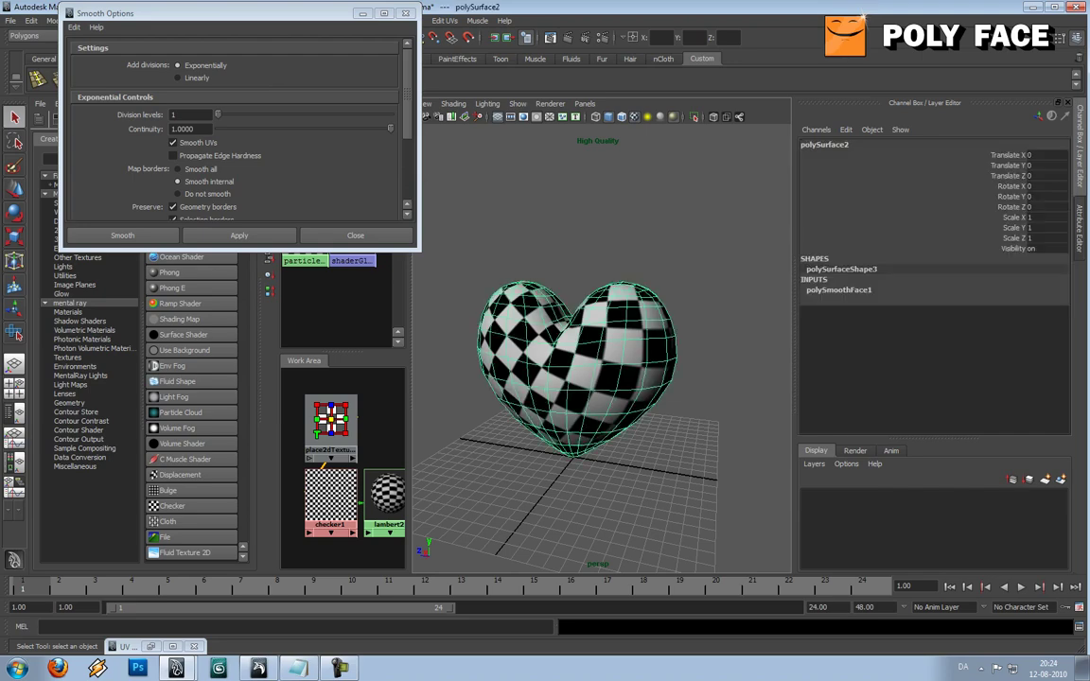
Smooth the heart a second time by one division level, reselect it as an object and close the smoothing options.
{"action": "scroll", "coordinate": [568, 379], "scroll_direction": "up", "scroll_amount": 5}
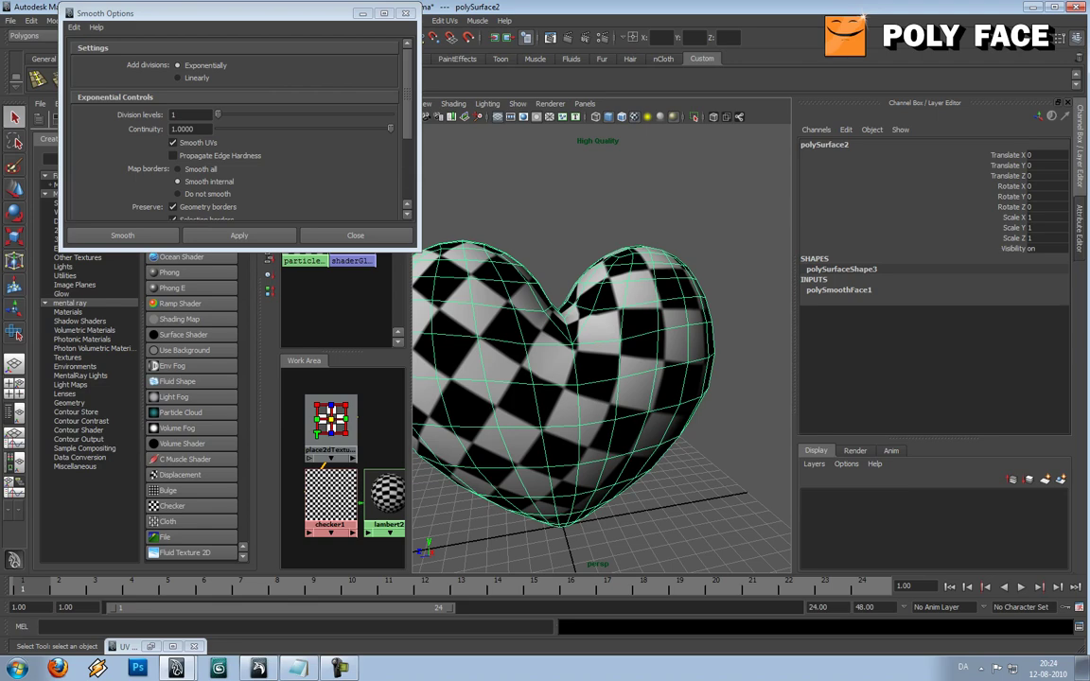
{"action": "left_click_drag", "start_coordinate": [568, 378], "coordinate": [516, 371], "text": "alt"}
{"action": "scroll", "coordinate": [601, 369], "scroll_direction": "down", "scroll_amount": 5}
{"action": "scroll", "coordinate": [587, 369], "scroll_direction": "up", "scroll_amount": 3}
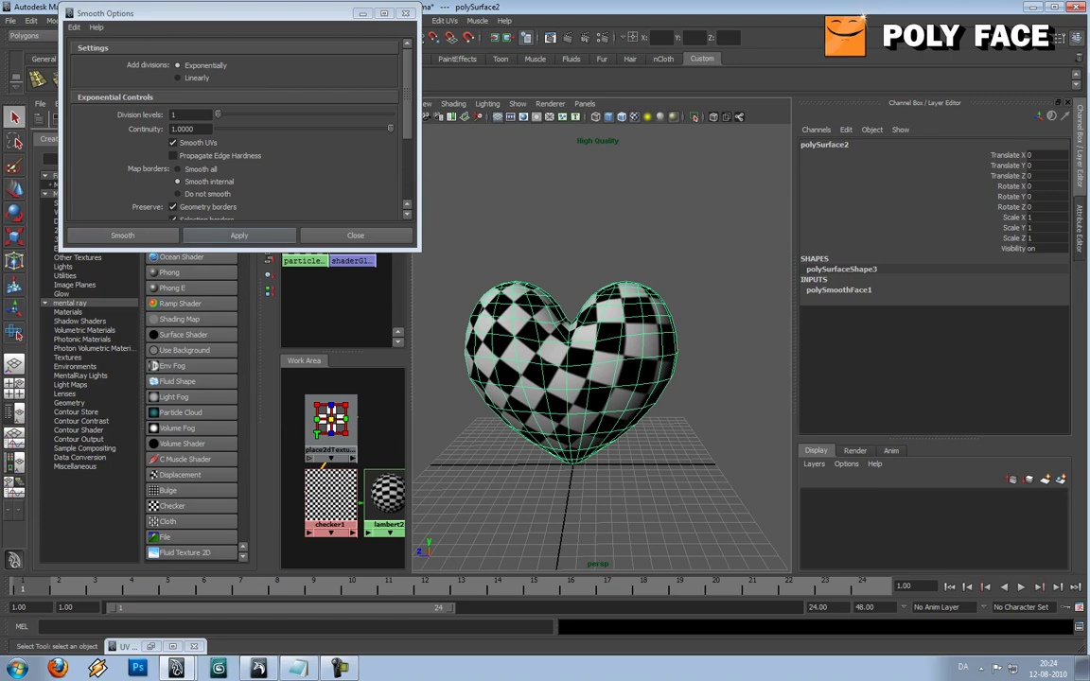
{"action": "left_click", "coordinate": [239, 236]}
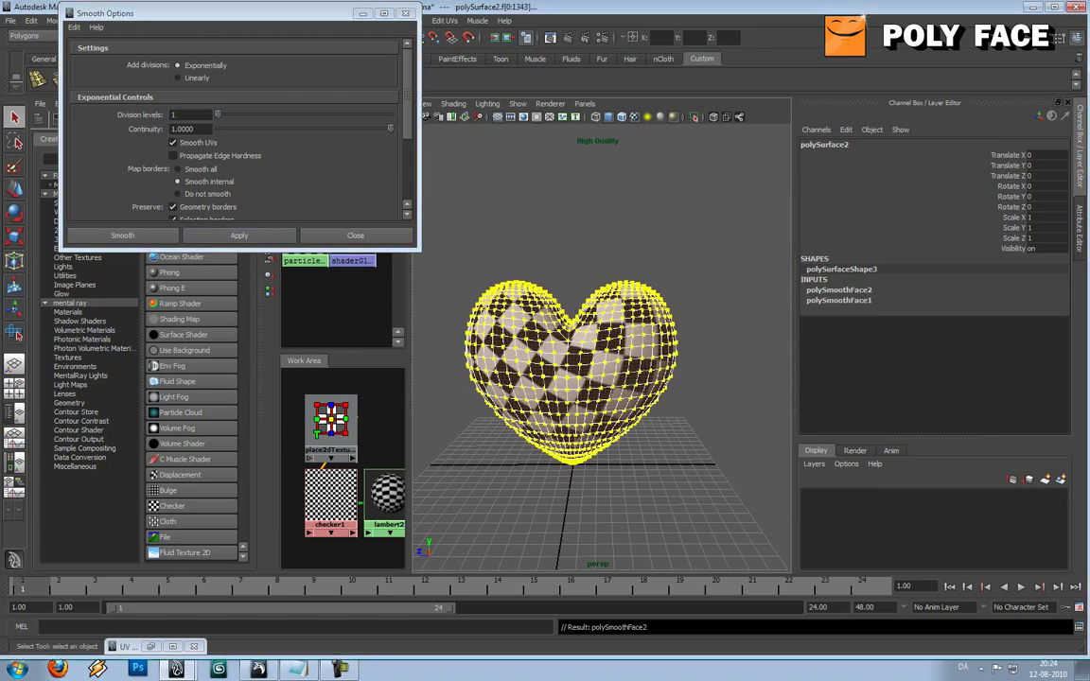
{"action": "key", "text": "F8"}
{"action": "left_click", "coordinate": [712, 355]}
{"action": "left_click_drag", "start_coordinate": [663, 364], "coordinate": [606, 376], "text": "alt"}
{"action": "left_click", "coordinate": [591, 374]}
{"action": "left_click", "coordinate": [355, 235]}
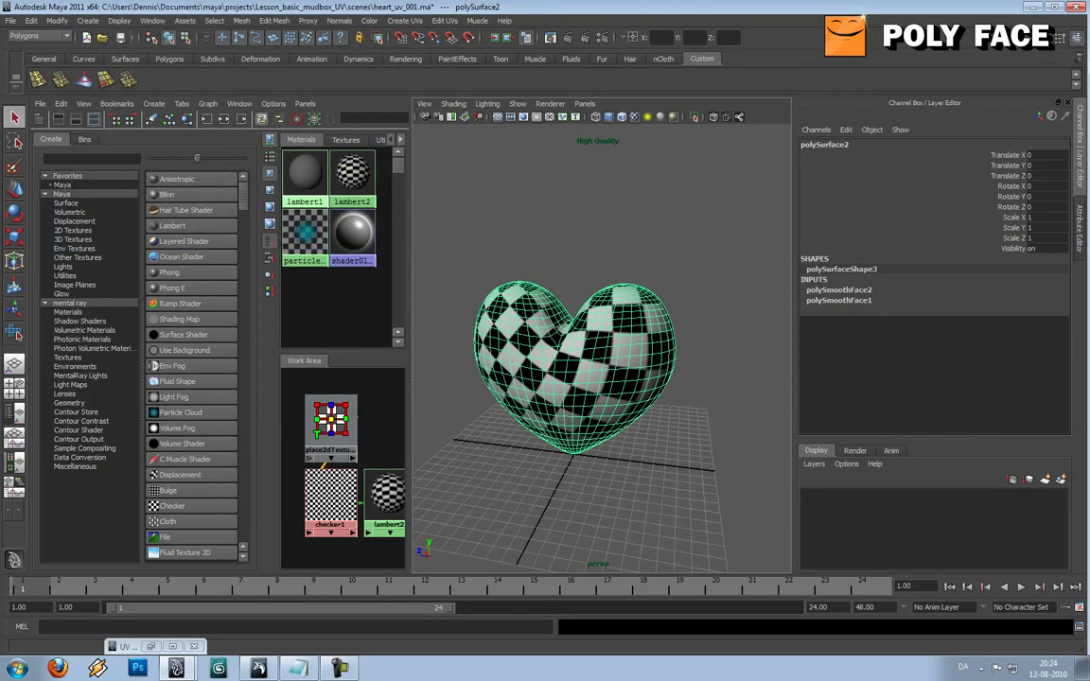
Export the selected heart as an OBJ named heart_high_poly_001.obj to the project's data folder.
{"action": "left_click", "coordinate": [9, 20]}
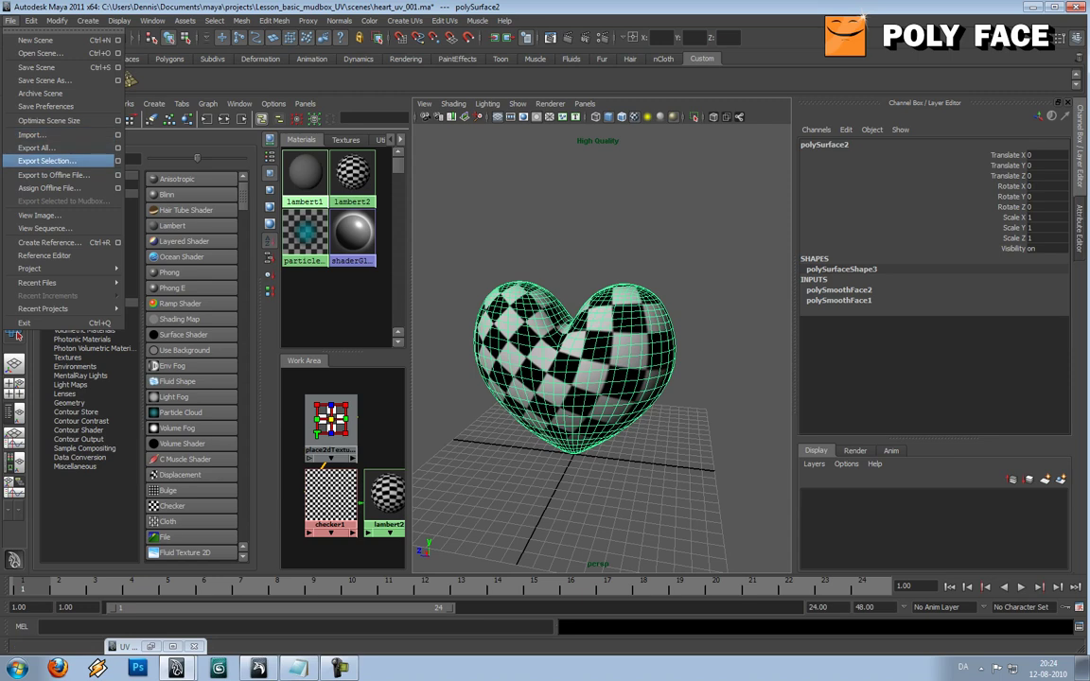
{"action": "left_click", "coordinate": [45, 161]}
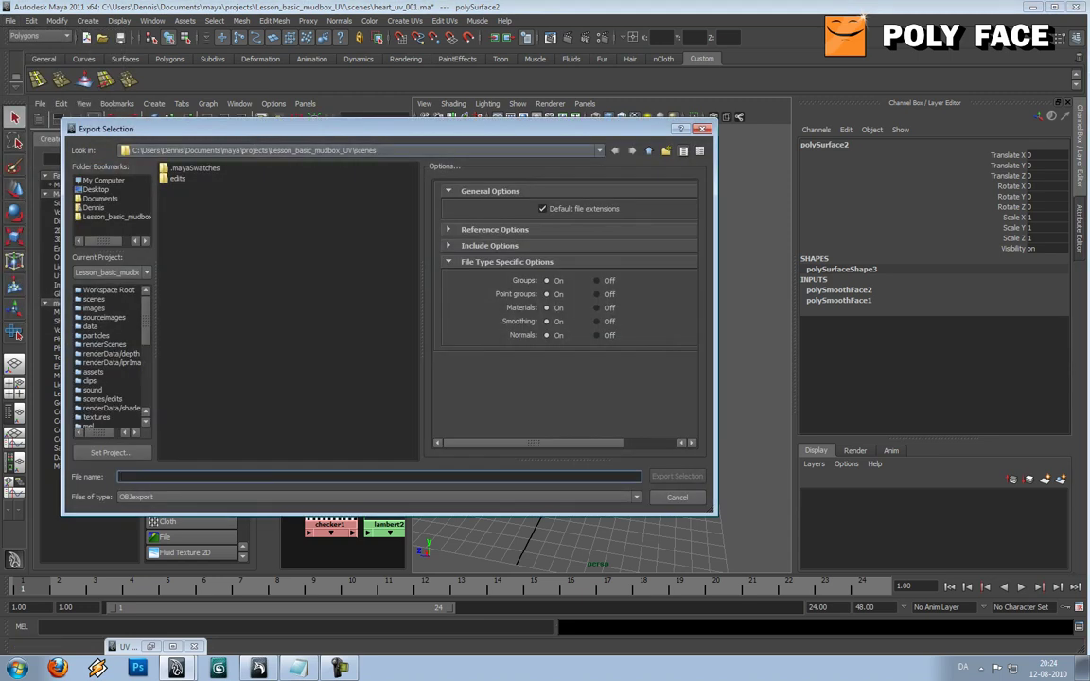
{"action": "left_click", "coordinate": [284, 150]}
{"action": "left_click", "coordinate": [265, 174]}
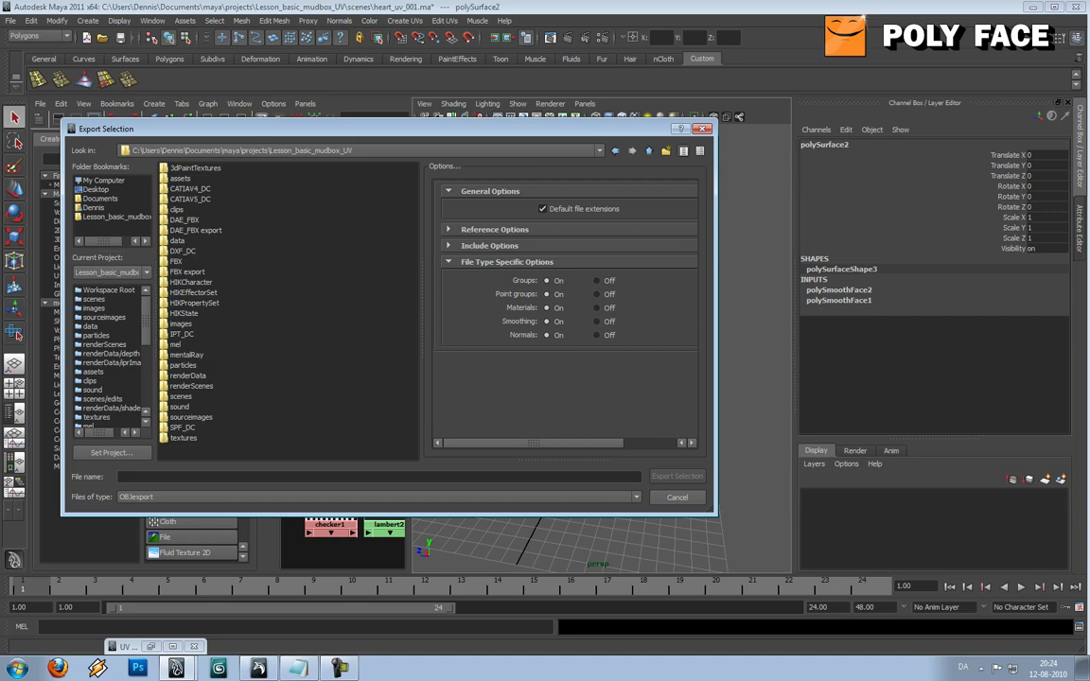
{"action": "double_click", "coordinate": [177, 241]}
{"action": "left_click", "coordinate": [207, 169]}
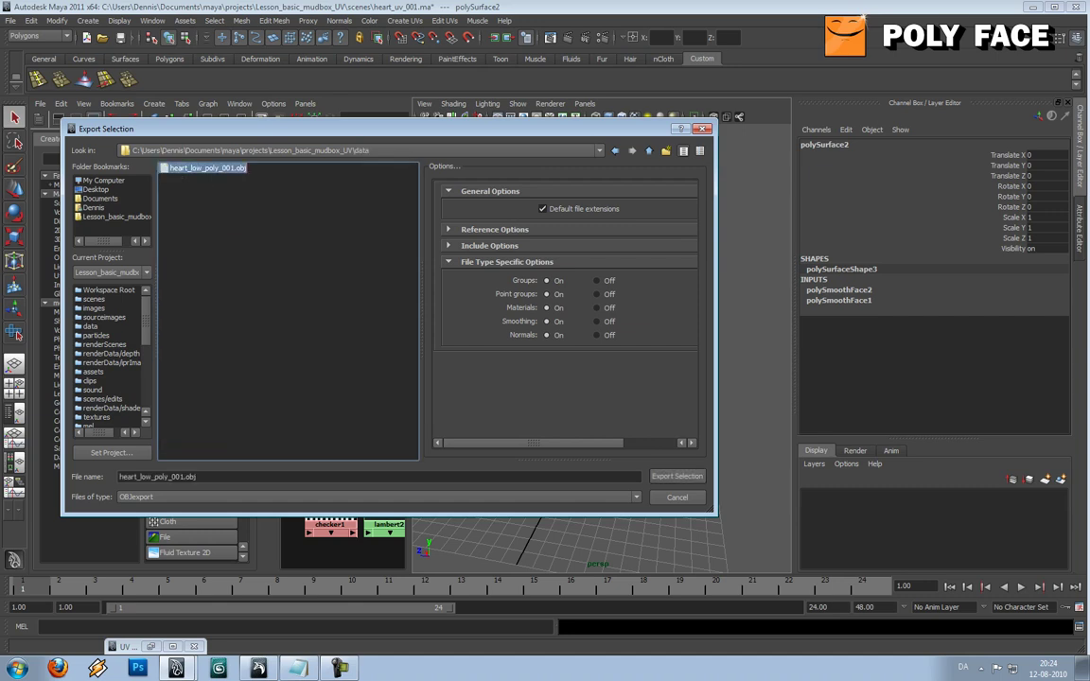
{"action": "left_click", "coordinate": [156, 477]}
{"action": "key", "text": "BackSpace"}
{"action": "key", "text": "BackSpace"}
{"action": "key", "text": "BackSpace"}
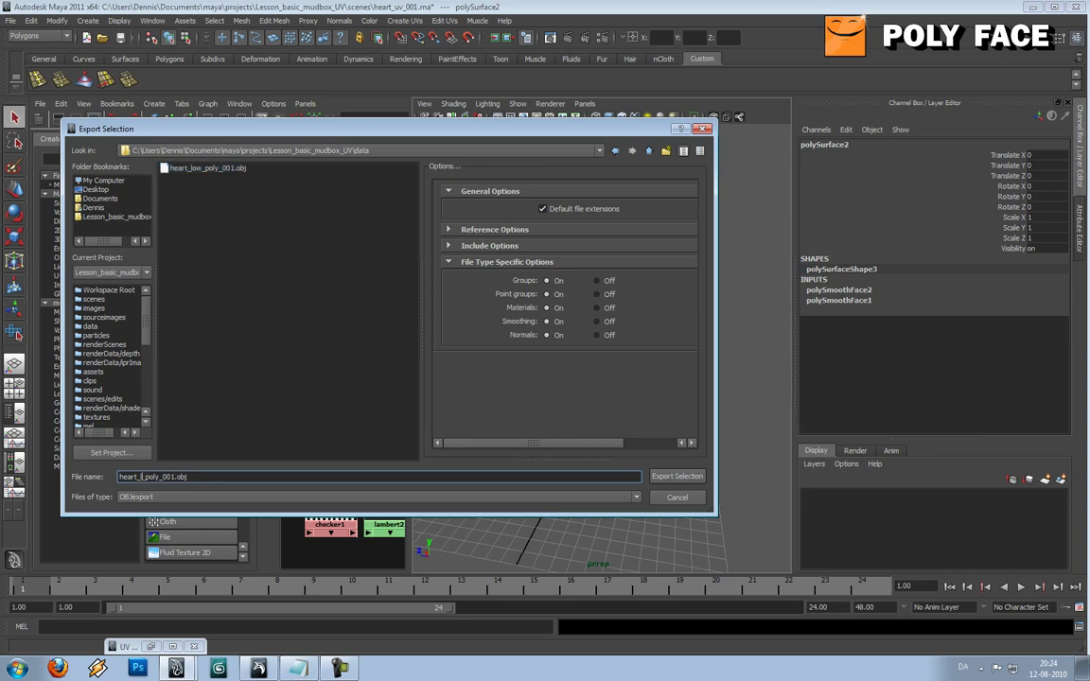
{"action": "type", "text": "high"}
{"action": "key", "text": "Return"}
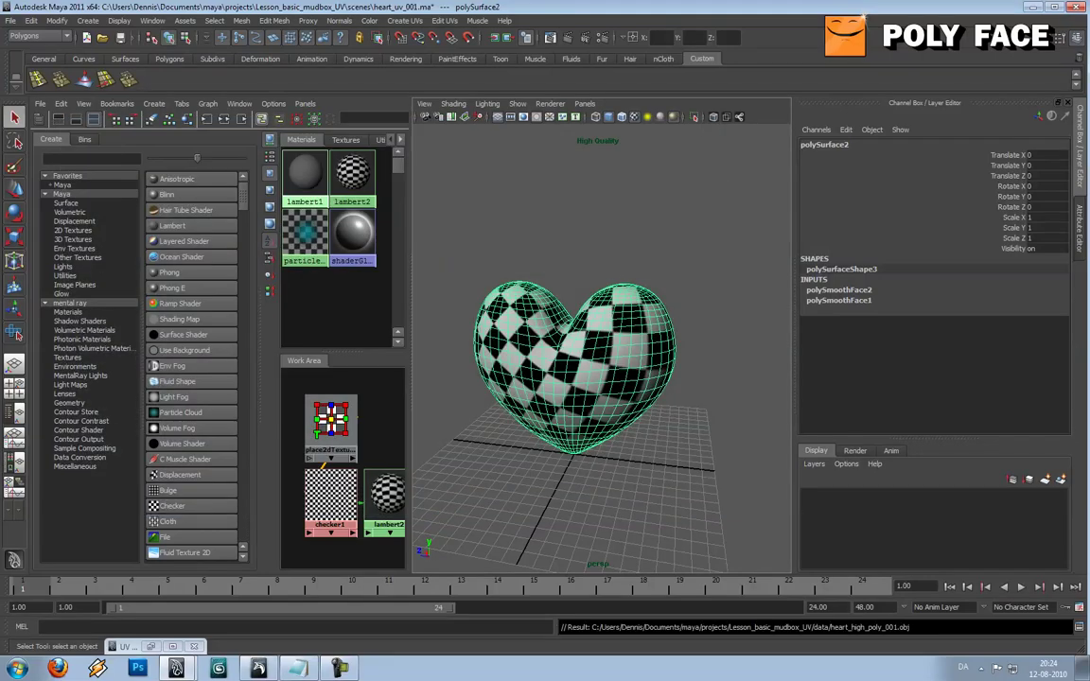
Switch to Mudbox and open heart_high_poly_001.obj without saving the current scene.
{"action": "left_click_drag", "start_coordinate": [568, 378], "coordinate": [601, 377], "text": "alt"}
{"action": "left_click", "coordinate": [258, 668]}
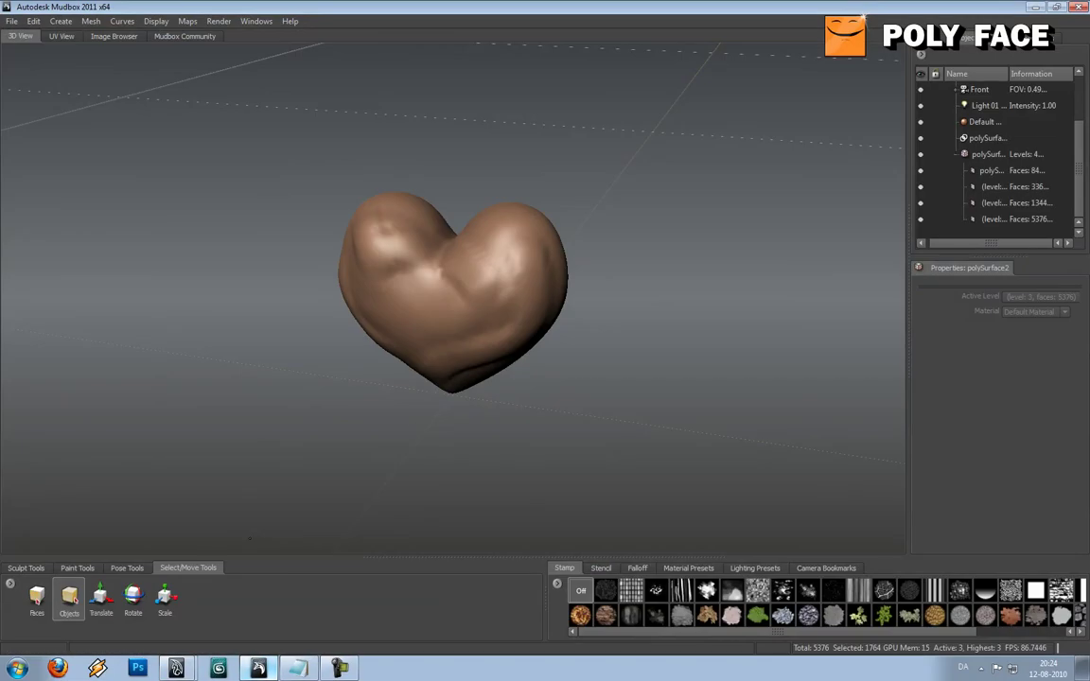
{"action": "left_click", "coordinate": [457, 300]}
{"action": "left_click", "coordinate": [11, 21]}
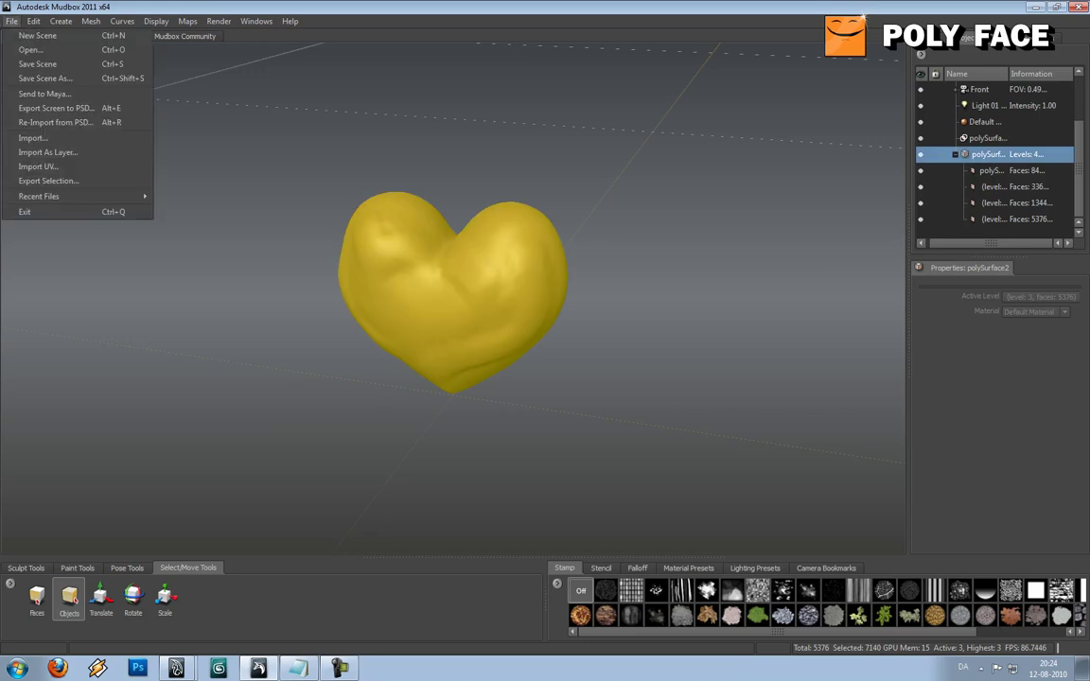
{"action": "left_click", "coordinate": [34, 48]}
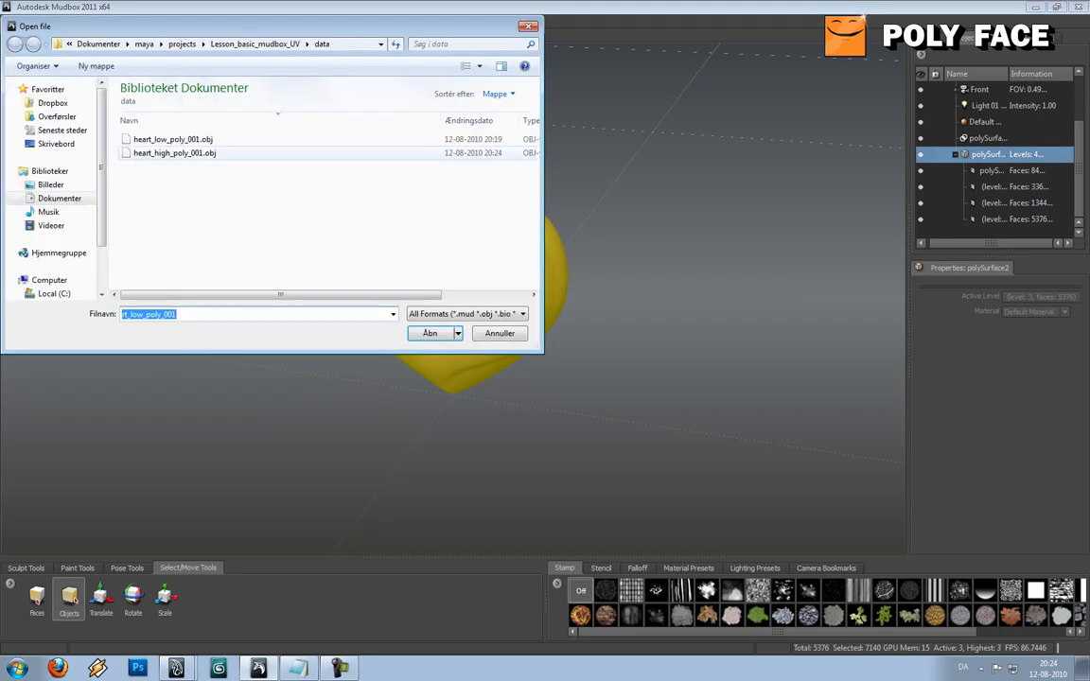
{"action": "double_click", "coordinate": [173, 139]}
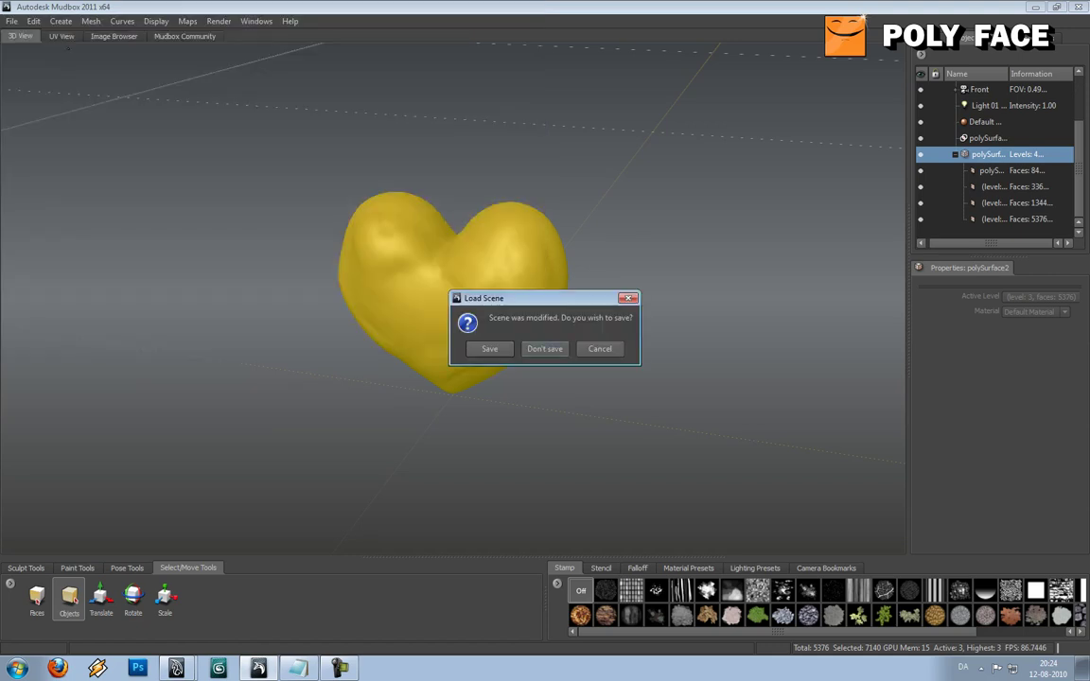
{"action": "left_click", "coordinate": [545, 349]}
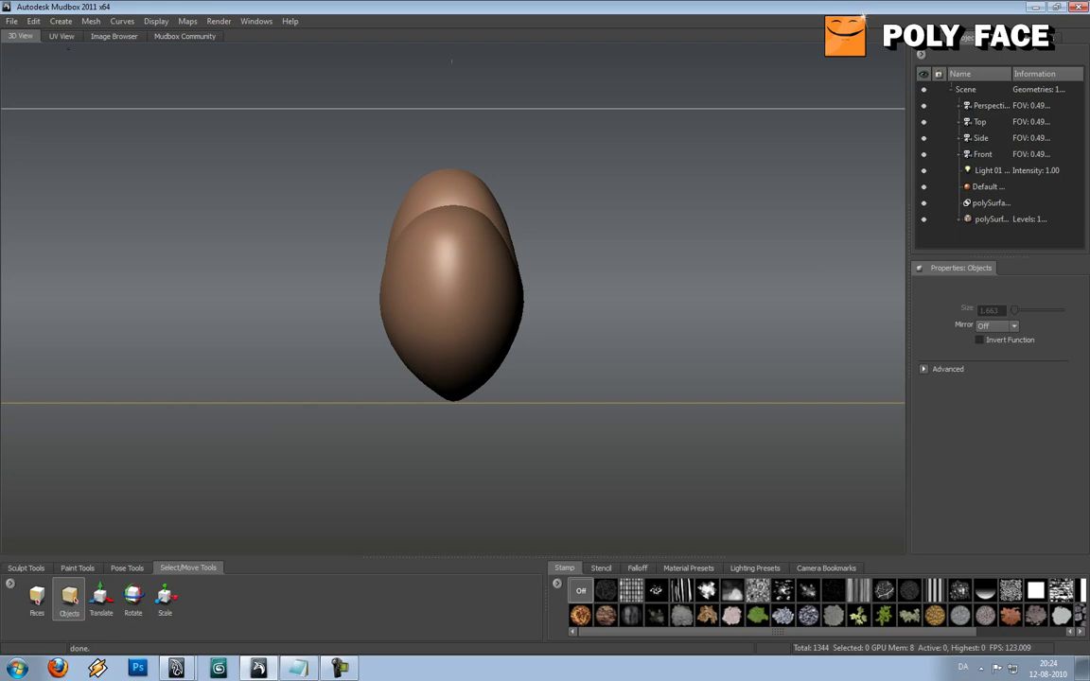
Select the opened high-poly heart and examine its UV layout, trying a higher subdivision level in between.
{"action": "left_click_drag", "start_coordinate": [522, 343], "coordinate": [529, 313], "text": "alt"}
{"action": "left_click", "coordinate": [494, 302]}
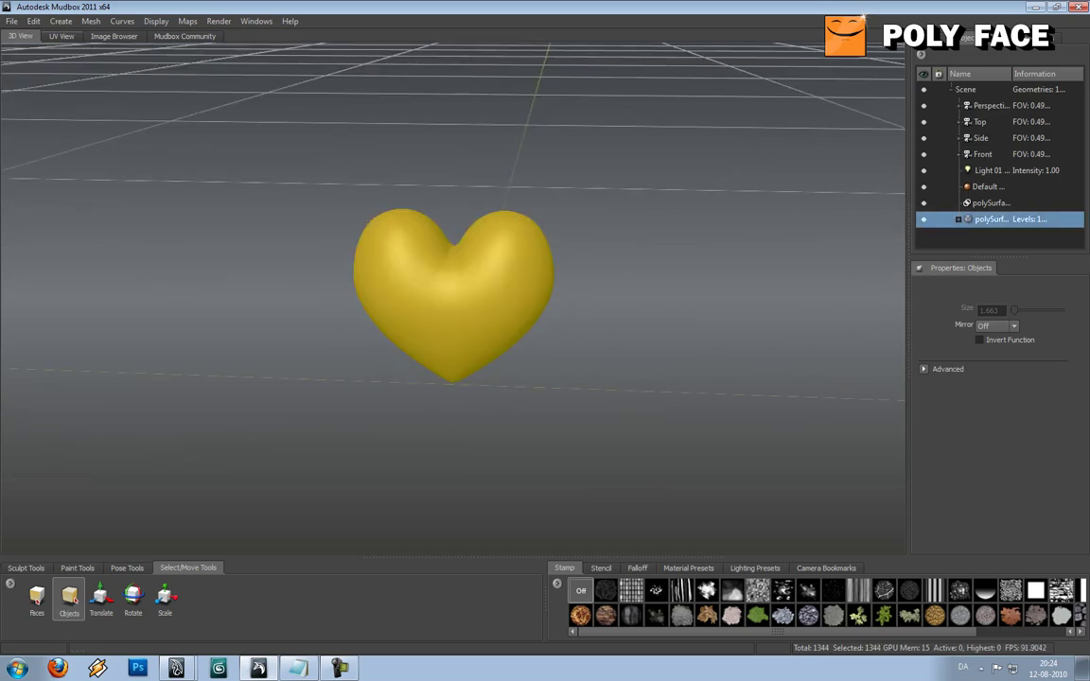
{"action": "left_click", "coordinate": [61, 36]}
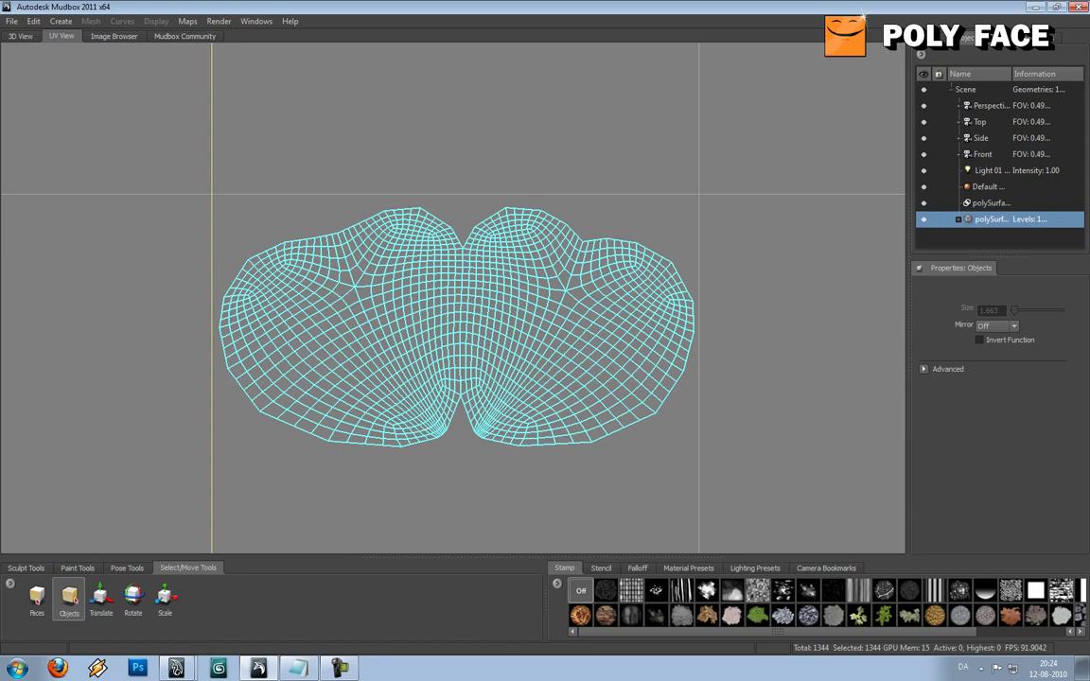
{"action": "left_click", "coordinate": [20, 36]}
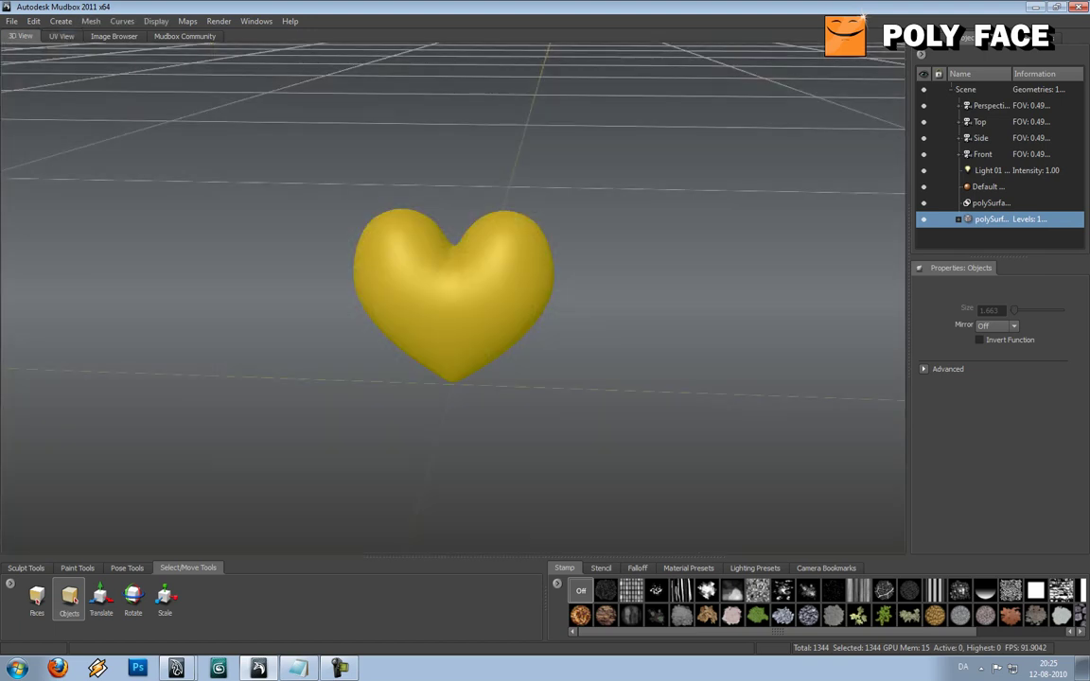
{"action": "key", "text": "Page_Up"}
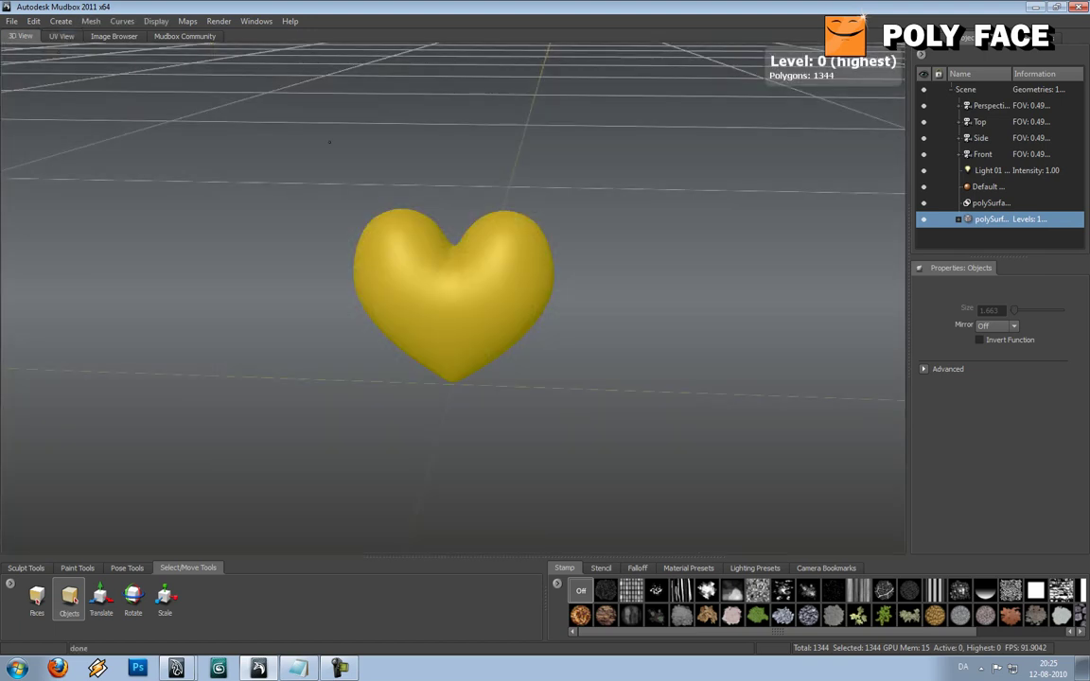
{"action": "left_click", "coordinate": [330, 142]}
{"action": "left_click", "coordinate": [409, 248]}
{"action": "left_click", "coordinate": [62, 36]}
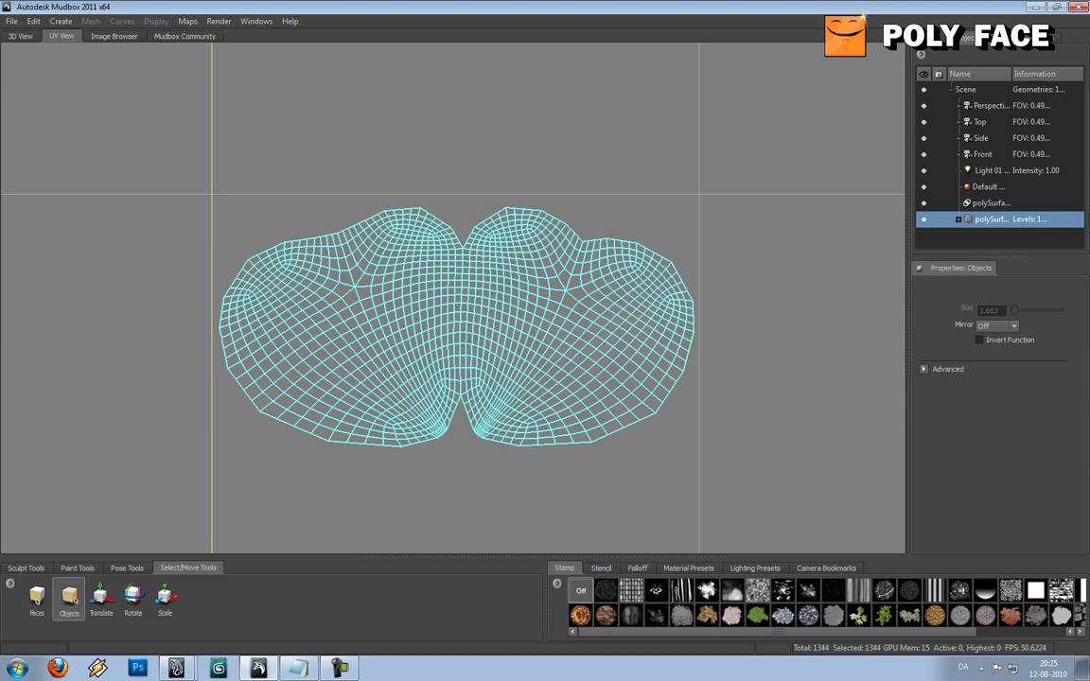
Switch to Maya and examine the smoothed heart's UV layout in the UV Texture Editor, then minimize the editor.
{"action": "key", "text": "alt+Tab"}
{"action": "left_click", "coordinate": [577, 364]}
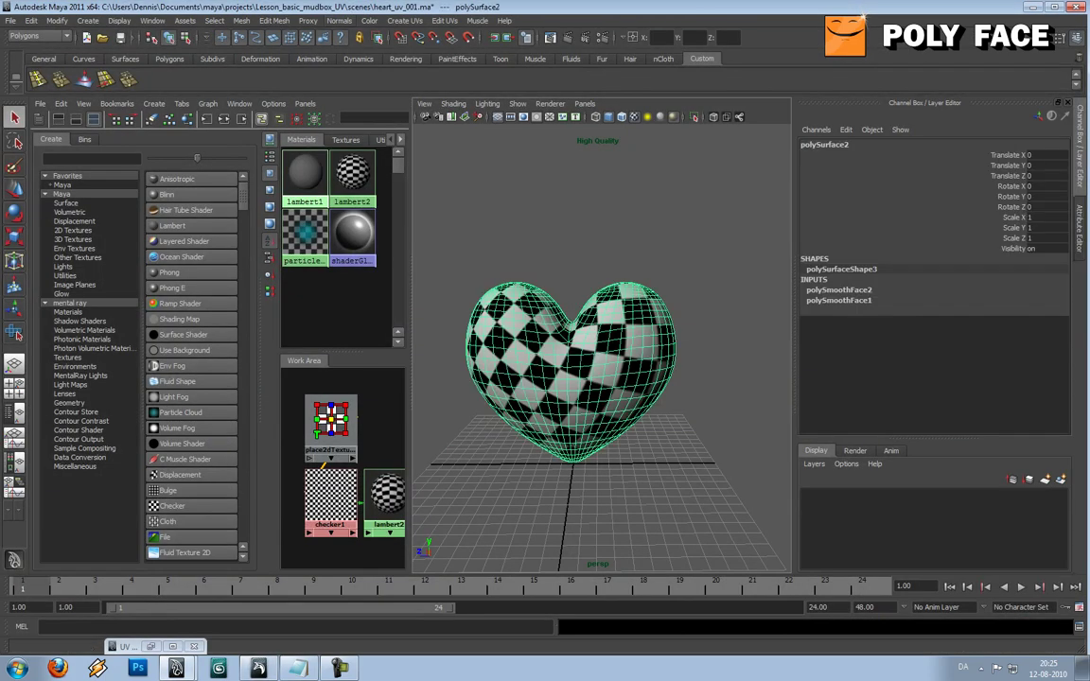
{"action": "left_click", "coordinate": [339, 21]}
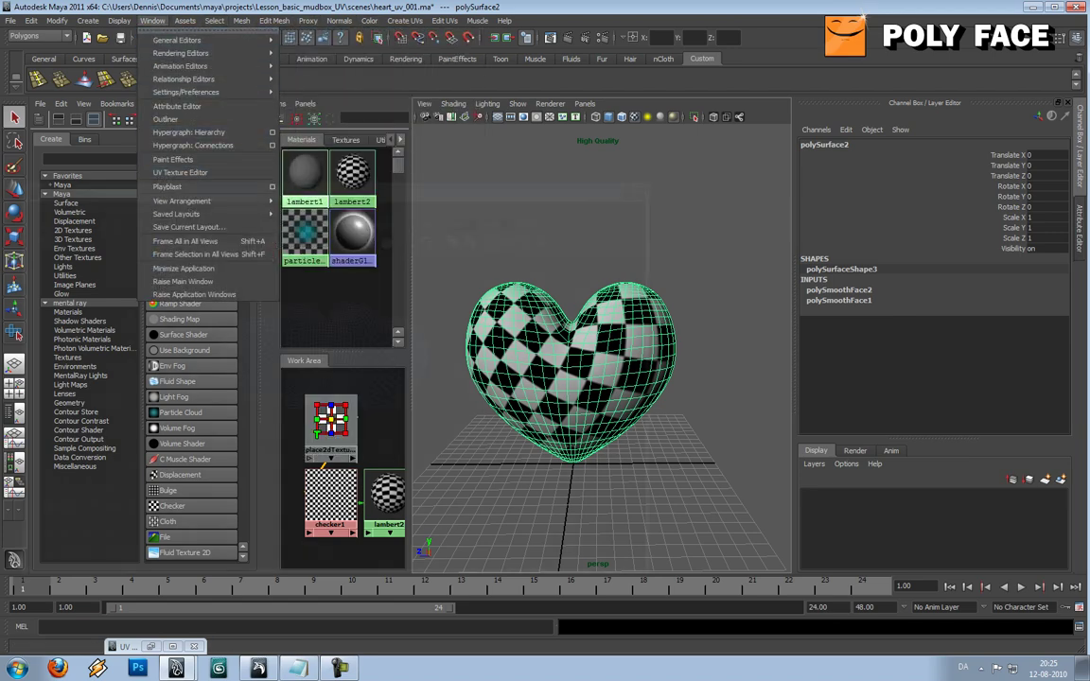
{"action": "left_click", "coordinate": [180, 172]}
{"action": "left_click_drag", "start_coordinate": [224, 193], "coordinate": [306, 139]}
{"action": "scroll", "coordinate": [407, 303], "scroll_direction": "up", "scroll_amount": 3}
{"action": "scroll", "coordinate": [407, 303], "scroll_direction": "up", "scroll_amount": 3}
{"action": "middle_click_drag", "start_coordinate": [407, 303], "coordinate": [410, 392], "text": "alt"}
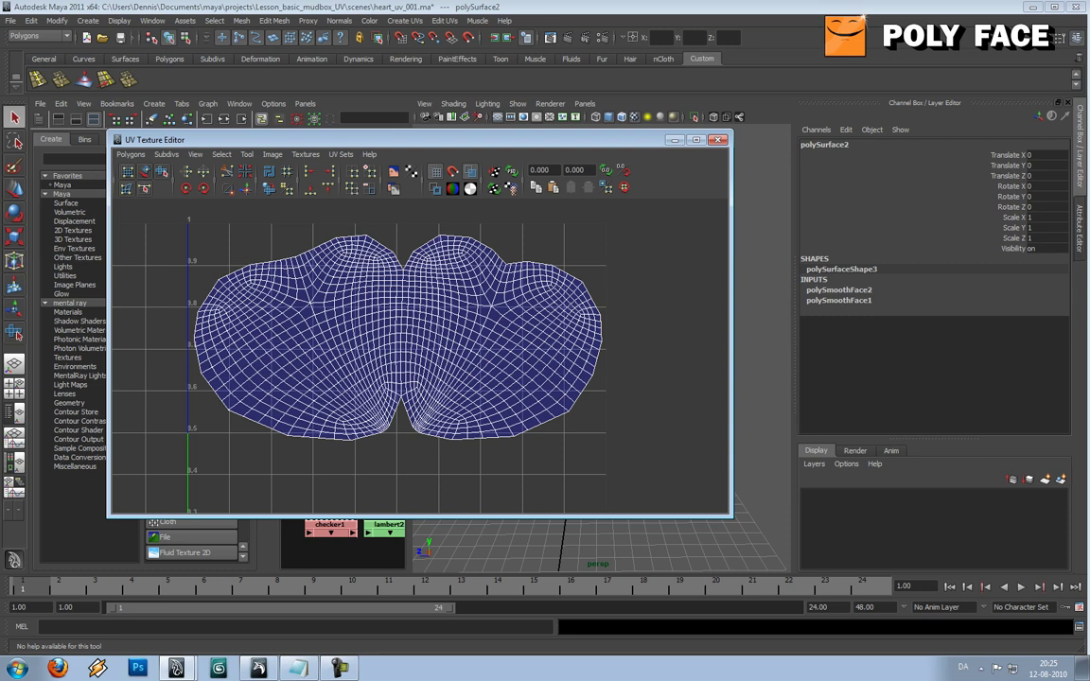
{"action": "left_click", "coordinate": [674, 140]}
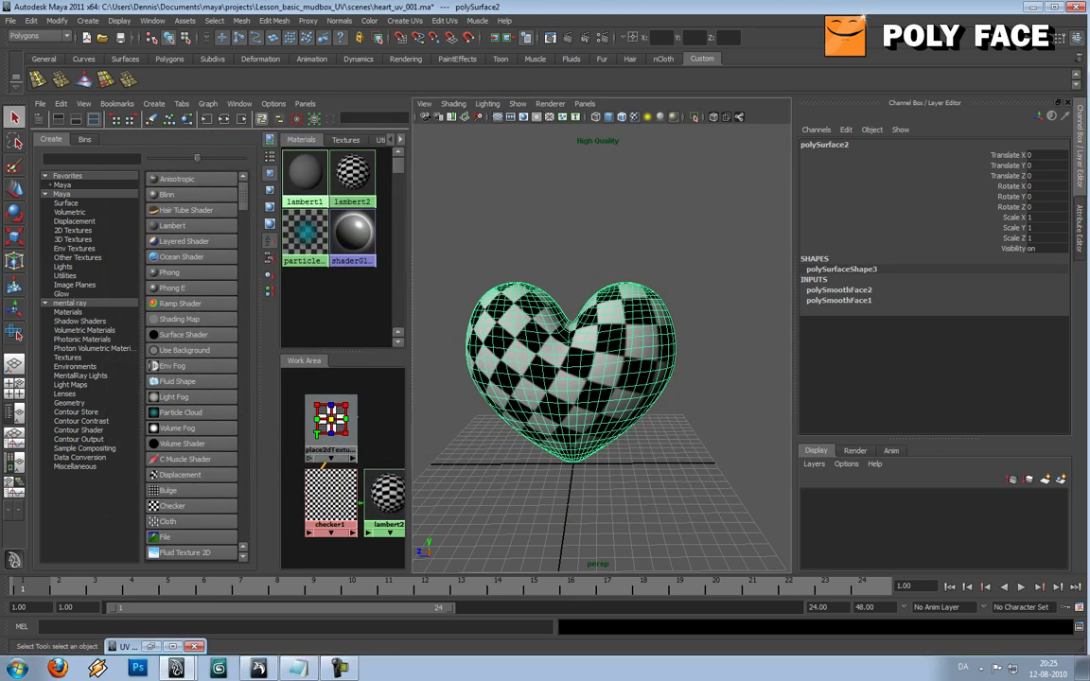
Undo both smoothing operations on the heart.
{"action": "left_click", "coordinate": [844, 291]}
{"action": "left_click_drag", "start_coordinate": [1037, 293], "coordinate": [1037, 304]}
{"action": "left_click", "coordinate": [738, 312]}
{"action": "key", "text": "ctrl+z"}
{"action": "key", "text": "ctrl+z"}
{"action": "key", "text": "ctrl+z"}
{"action": "key", "text": "ctrl+z"}
{"action": "key", "text": "ctrl+z"}
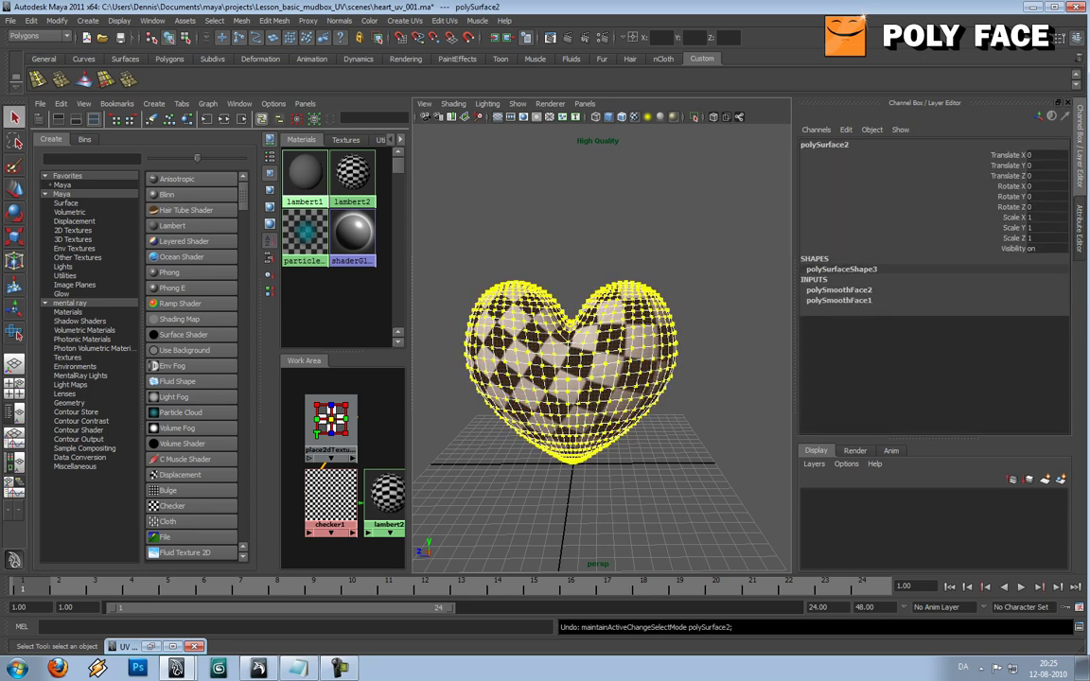
{"action": "key", "text": "ctrl+z"}
{"action": "key", "text": "ctrl+z"}
{"action": "key", "text": "ctrl+z"}
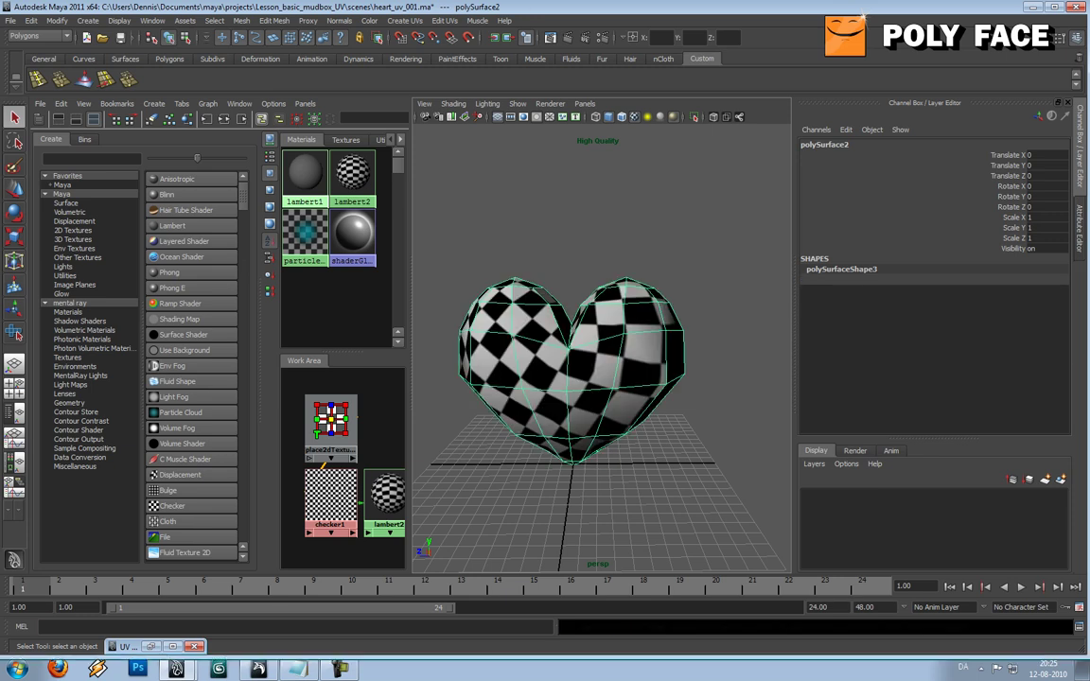
Smooth the low-poly heart by one division level with map borders set to Smooth all and Geometry borders not preserved.
{"action": "left_click", "coordinate": [241, 20]}
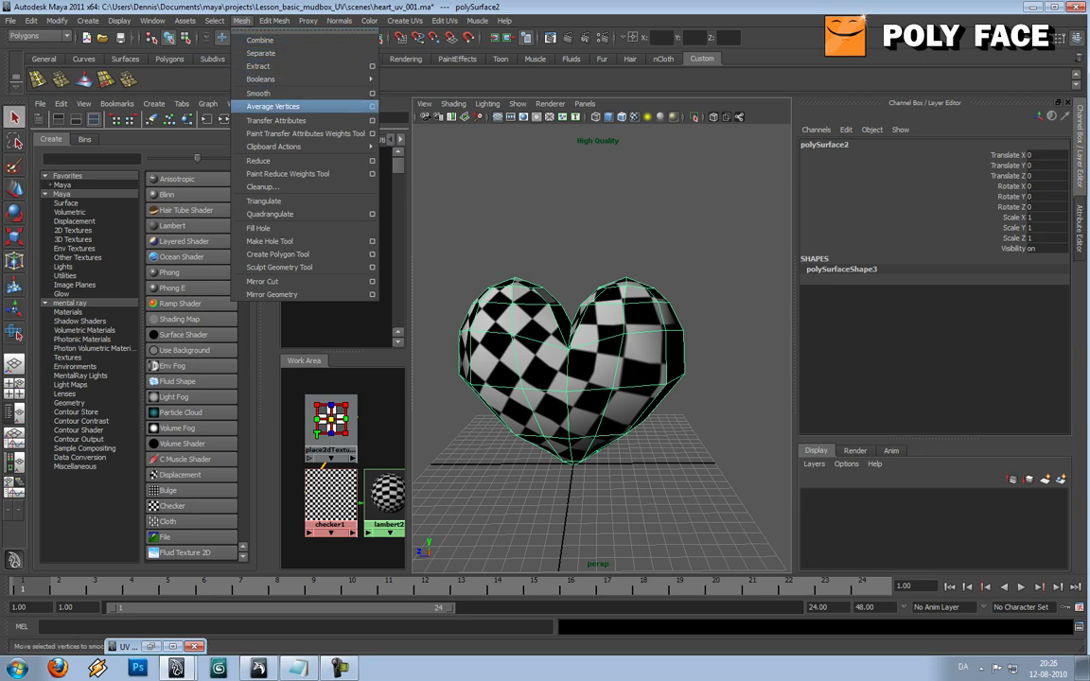
{"action": "left_click", "coordinate": [372, 92]}
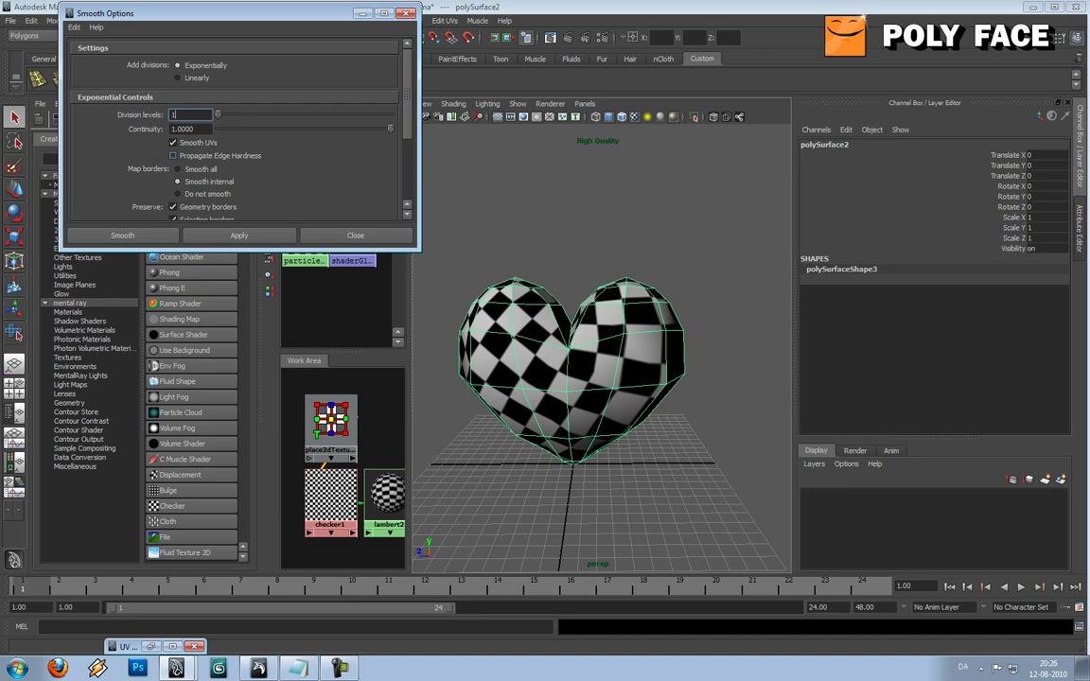
{"action": "left_click", "coordinate": [178, 170]}
{"action": "scroll", "coordinate": [232, 123], "scroll_direction": "down", "scroll_amount": 2}
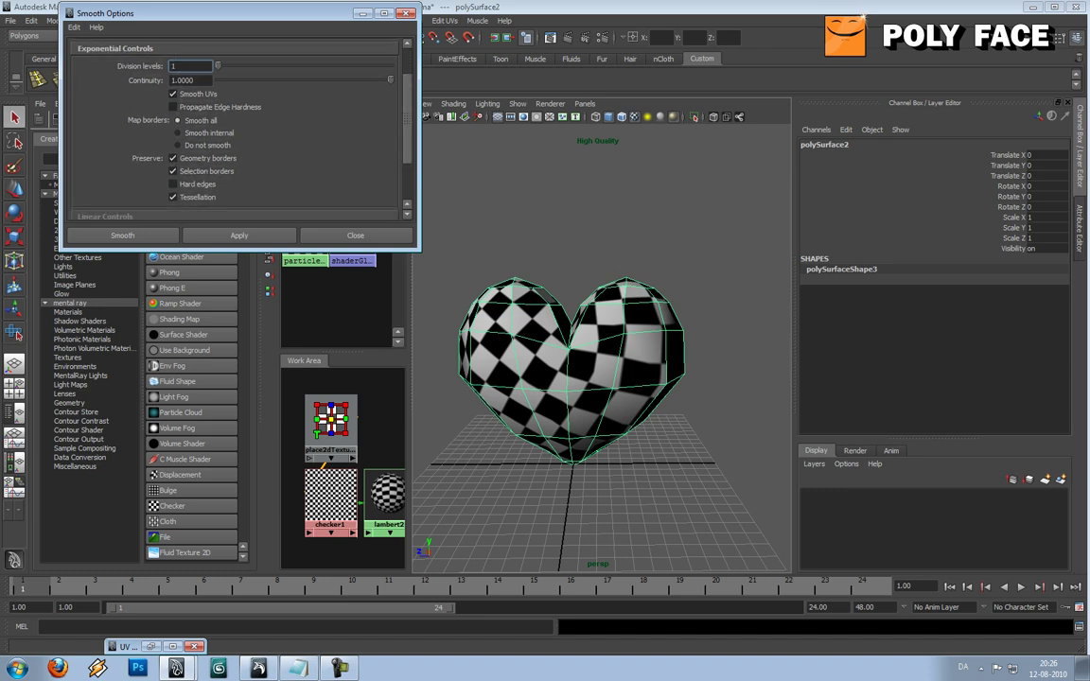
{"action": "left_click", "coordinate": [172, 158]}
{"action": "left_click", "coordinate": [239, 235]}
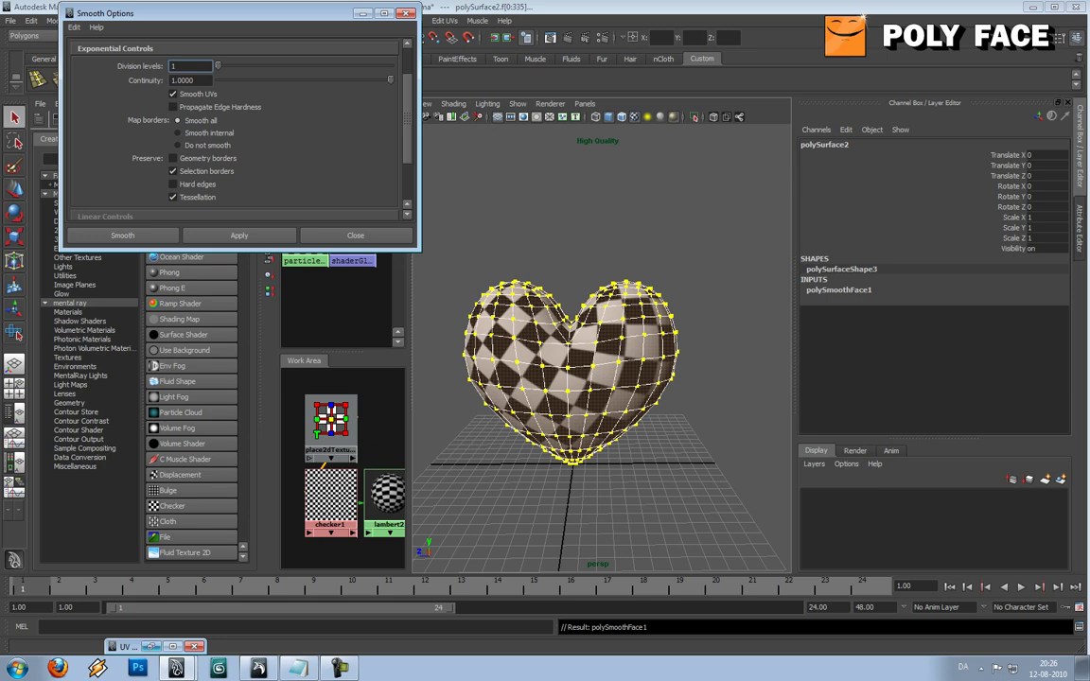
Examine the smoothed heart's UV borders in the UV Texture Editor and minimize the editor.
{"action": "key", "text": "alt+shift+d"}
{"action": "left_click", "coordinate": [151, 647]}
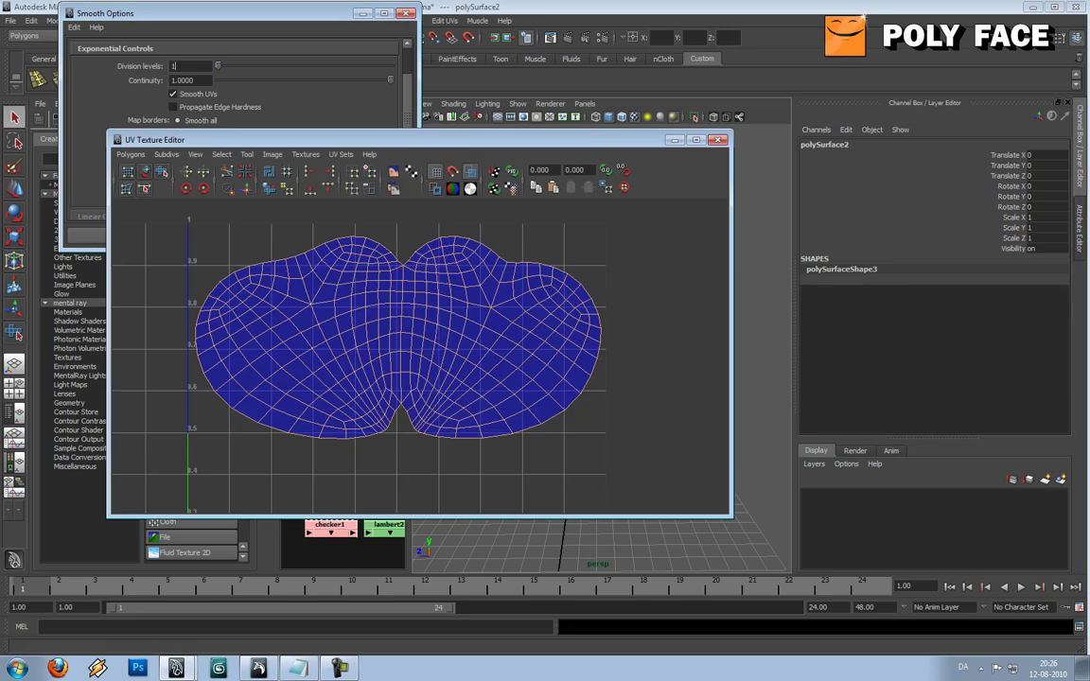
{"action": "left_click", "coordinate": [674, 140]}
Smooth the heart by one more division level with the same options, reselect it as an object and close the Smooth Options.
{"action": "left_click", "coordinate": [239, 234]}
{"action": "left_click", "coordinate": [238, 235]}
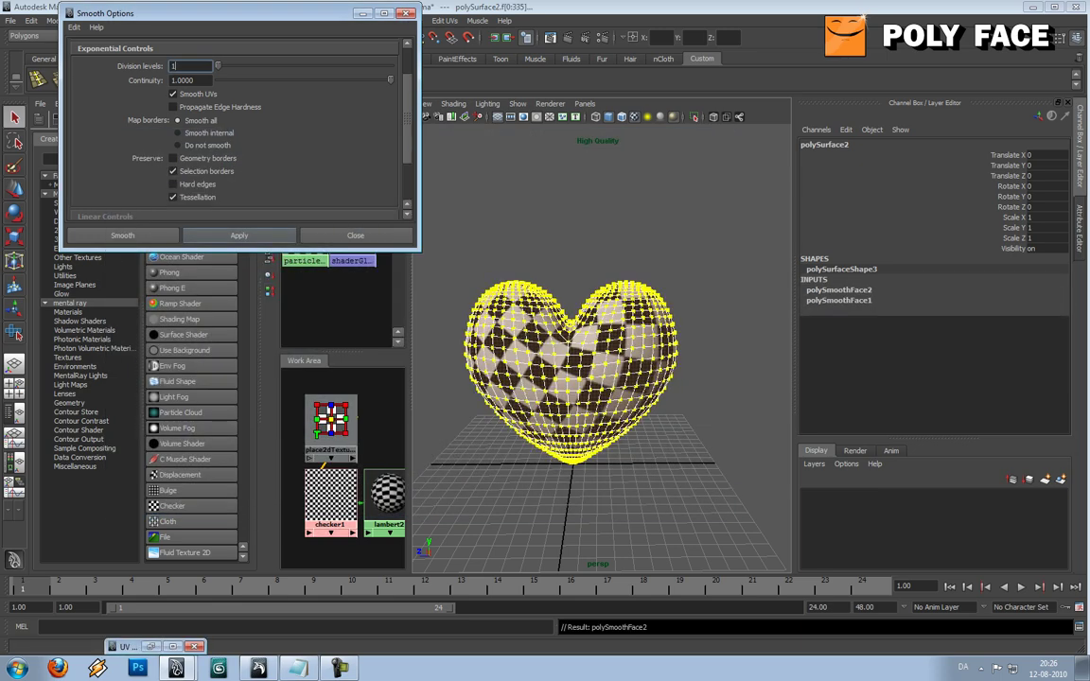
{"action": "left_click", "coordinate": [571, 369]}
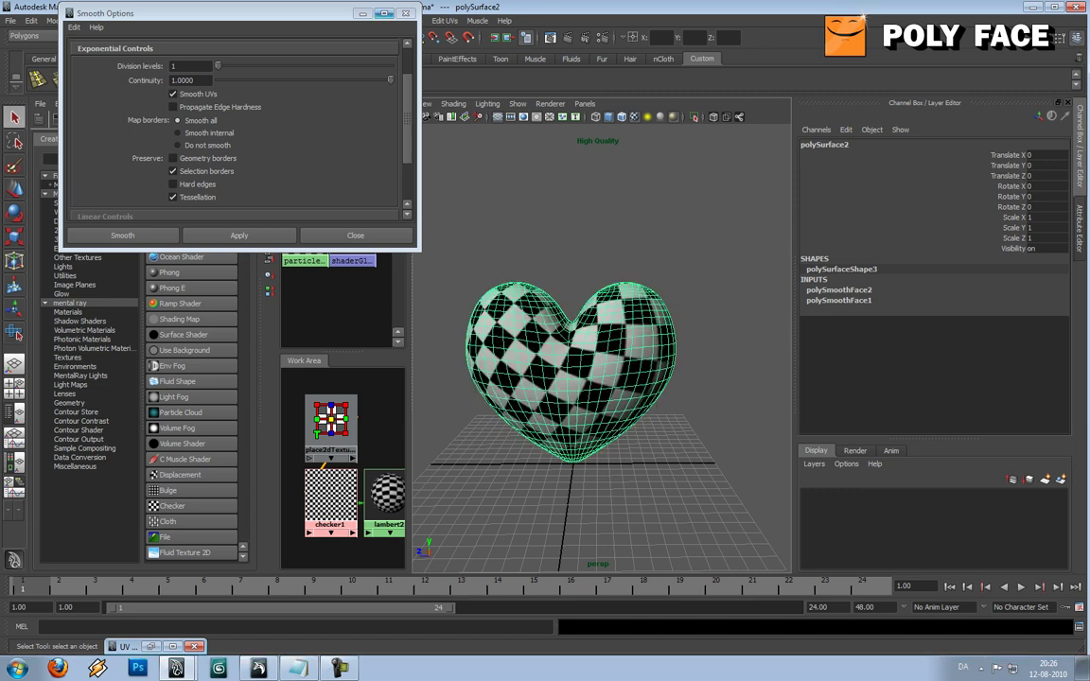
{"action": "left_click", "coordinate": [405, 13]}
Export the selected heart as OBJ over the existing heart_high_poly_001.obj in the project's data folder.
{"action": "left_click", "coordinate": [10, 20]}
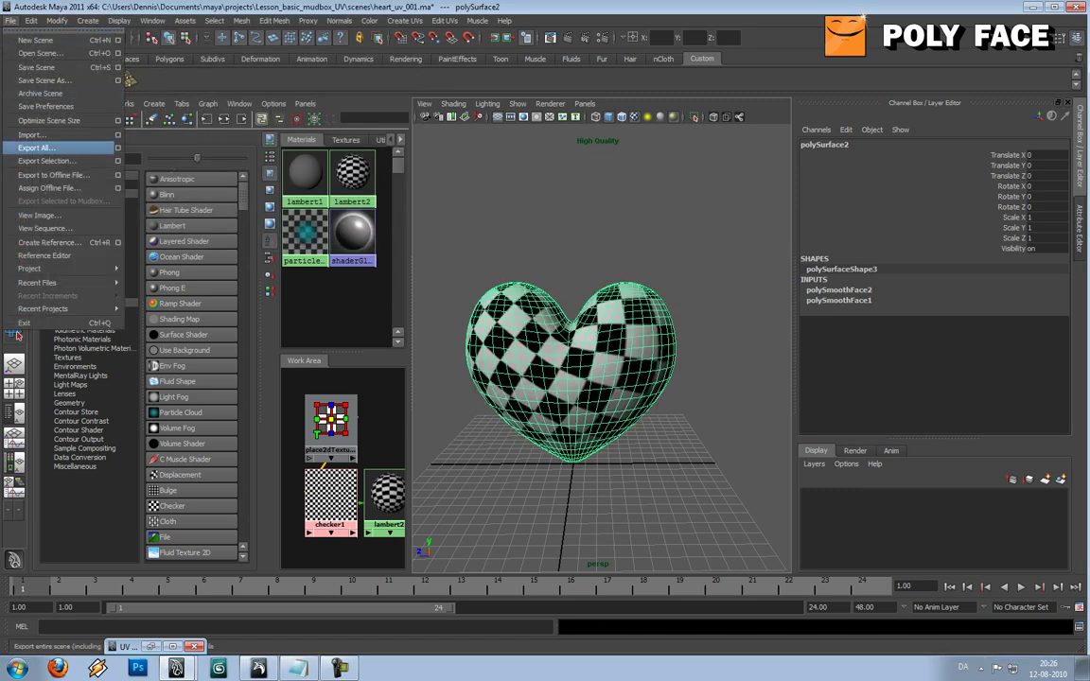
{"action": "left_click", "coordinate": [38, 147]}
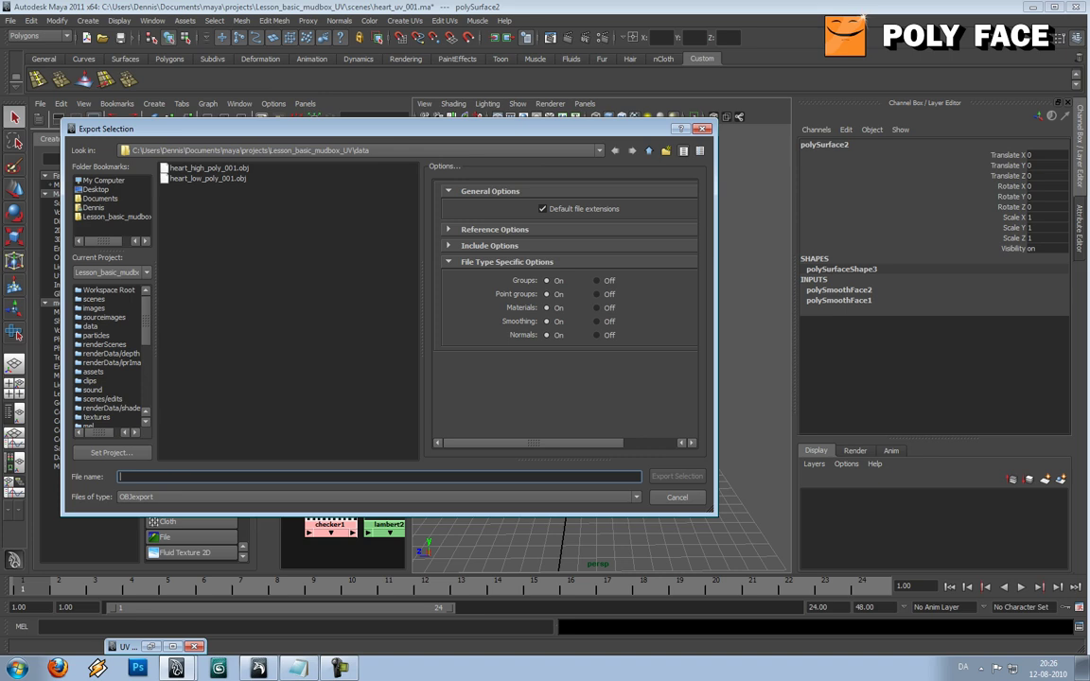
{"action": "left_click", "coordinate": [209, 168]}
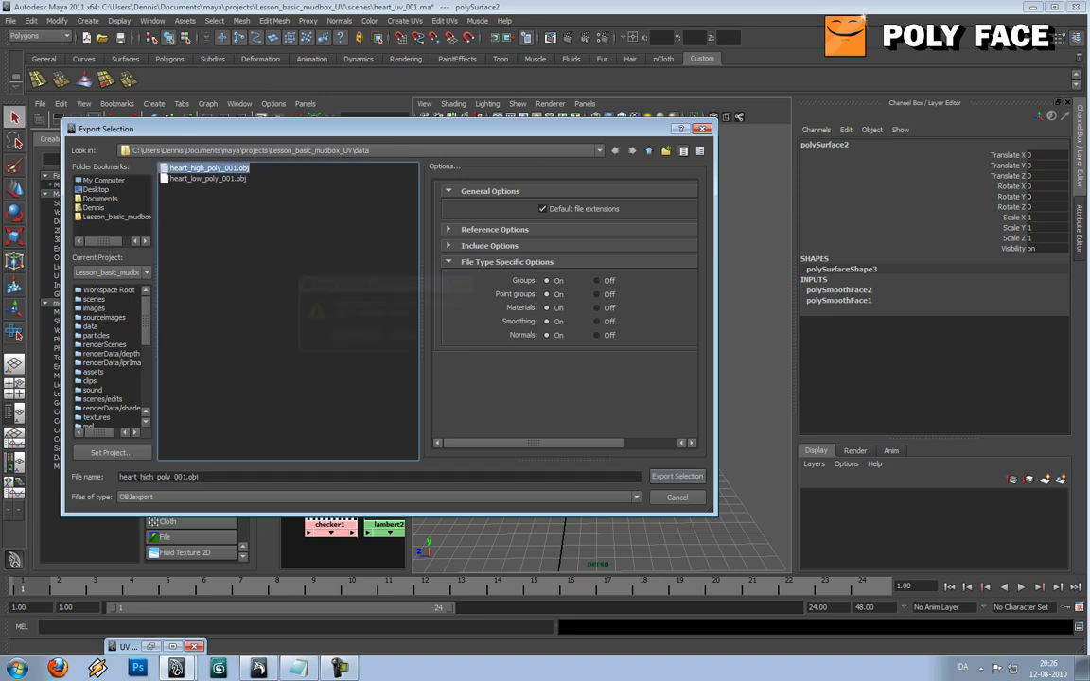
{"action": "left_click", "coordinate": [678, 476]}
{"action": "left_click", "coordinate": [358, 335]}
Reselect the heart and delete its construction history.
{"action": "left_click", "coordinate": [492, 231]}
{"action": "left_click", "coordinate": [568, 369]}
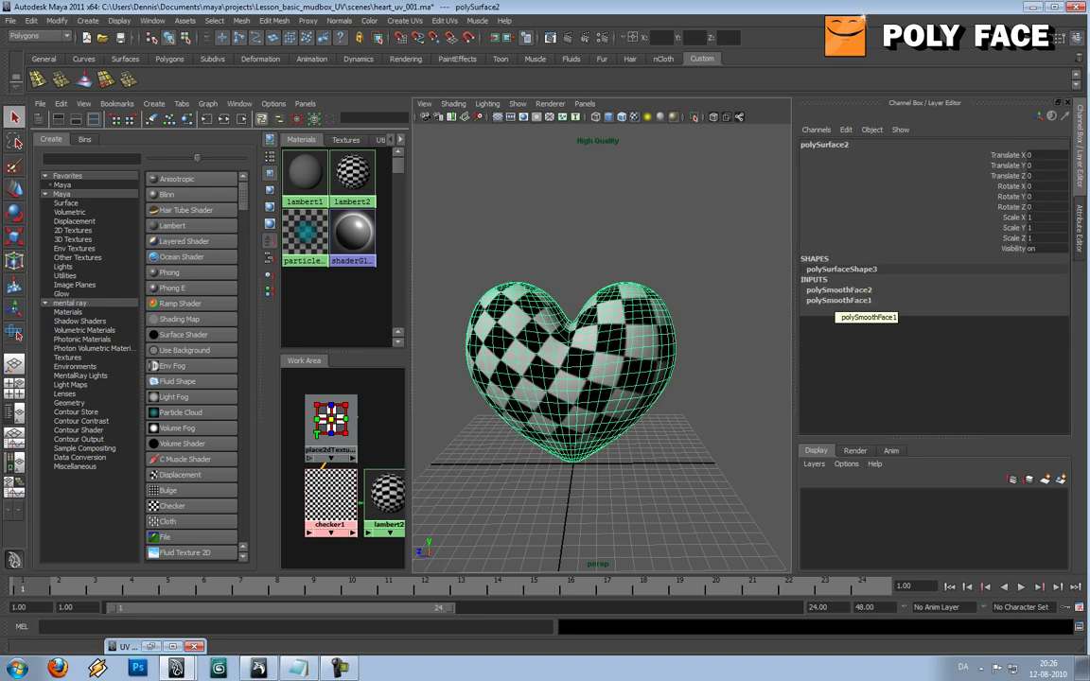
{"action": "left_click", "coordinate": [9, 20]}
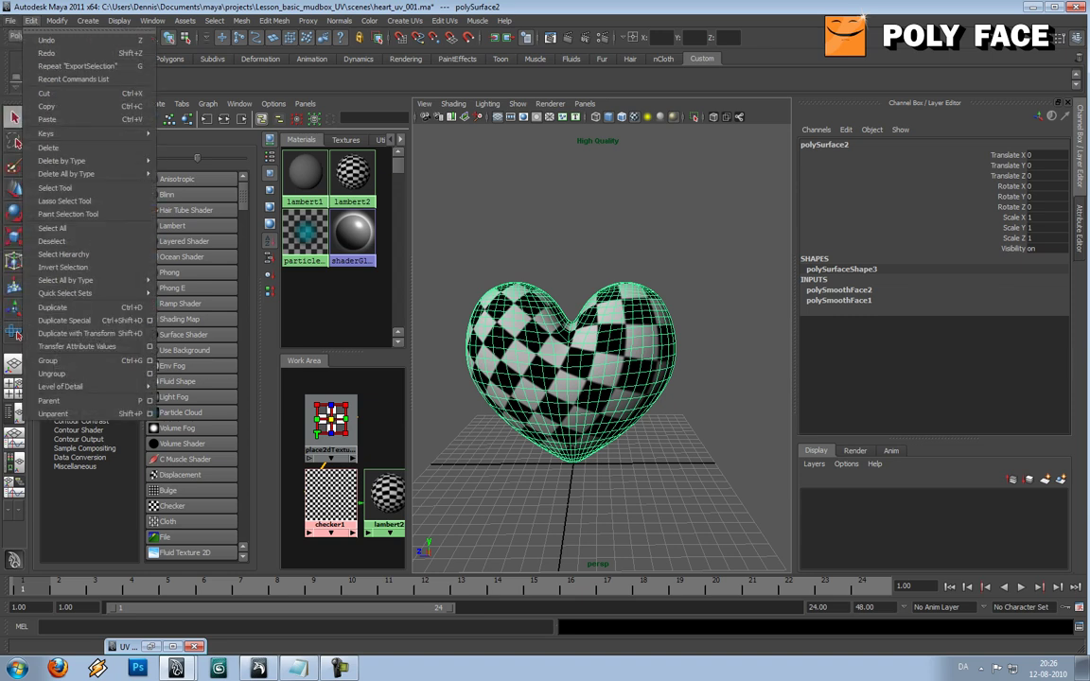
{"action": "mouse_move", "coordinate": [32, 21]}
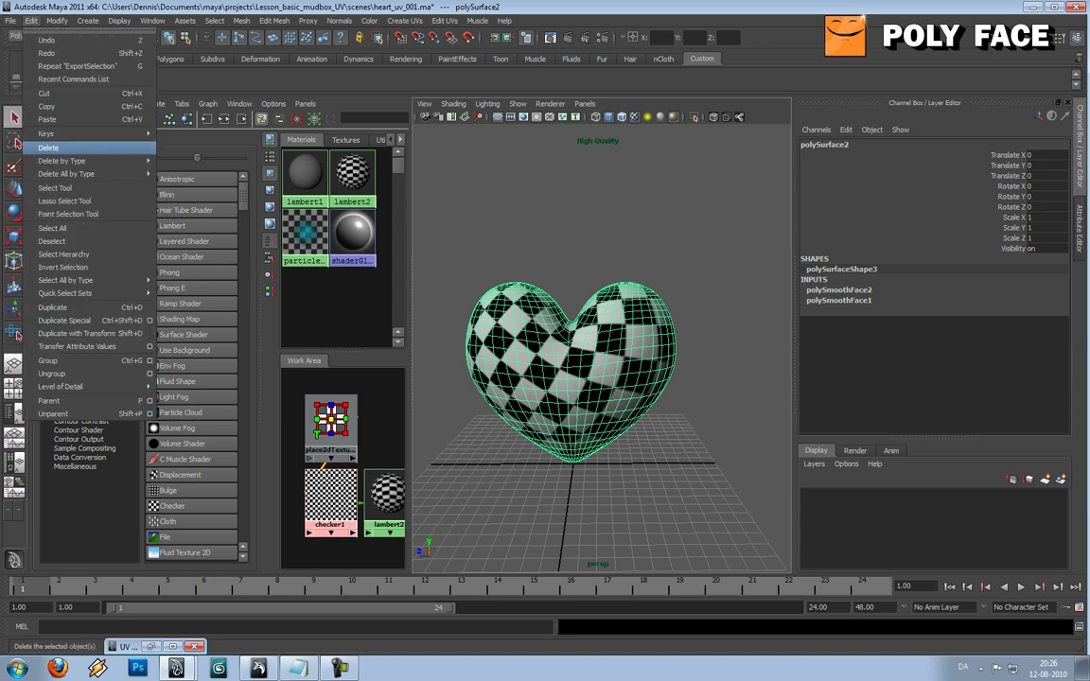
{"action": "mouse_move", "coordinate": [66, 161]}
{"action": "left_click", "coordinate": [180, 151]}
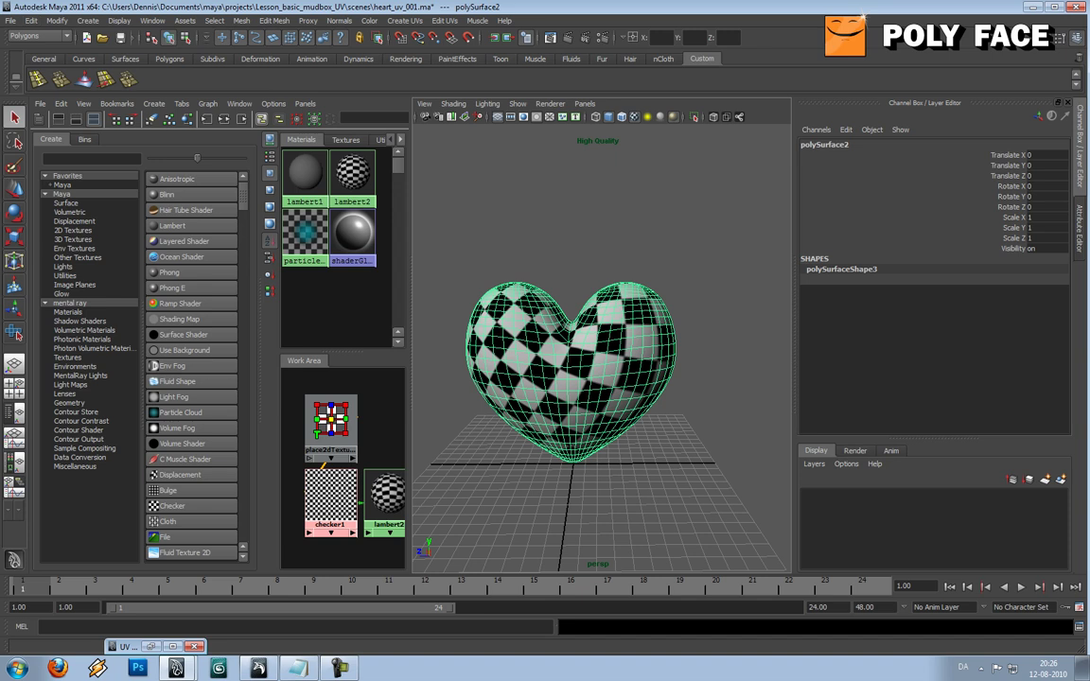
Close the minimized UV Texture Editor window.
{"action": "left_click", "coordinate": [10, 20]}
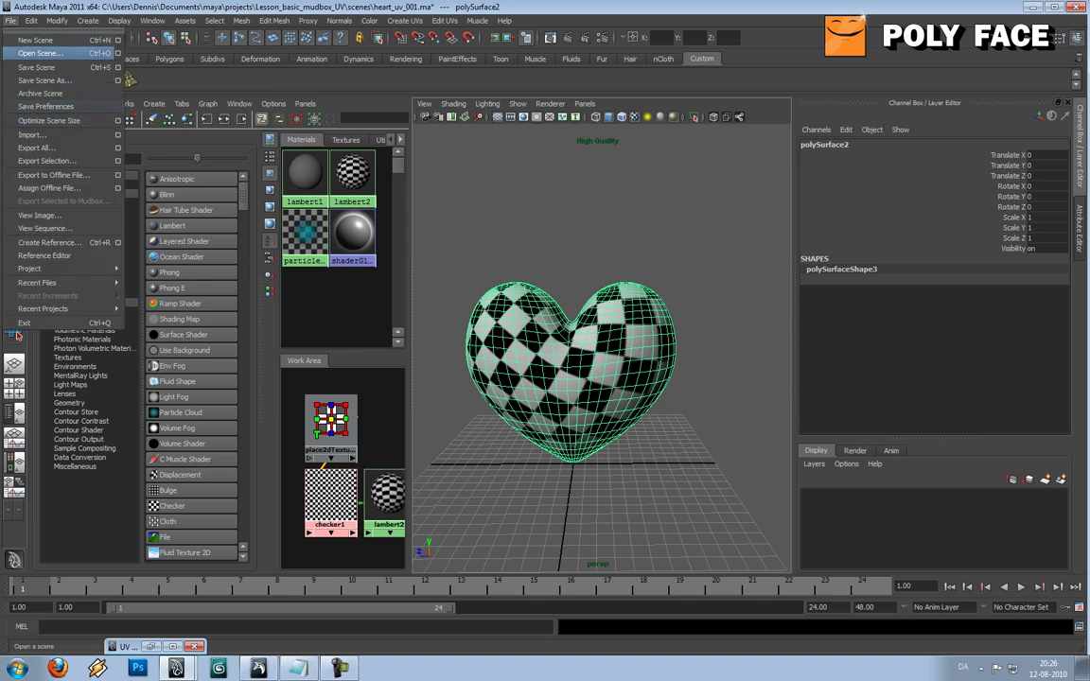
{"action": "left_click", "coordinate": [57, 21]}
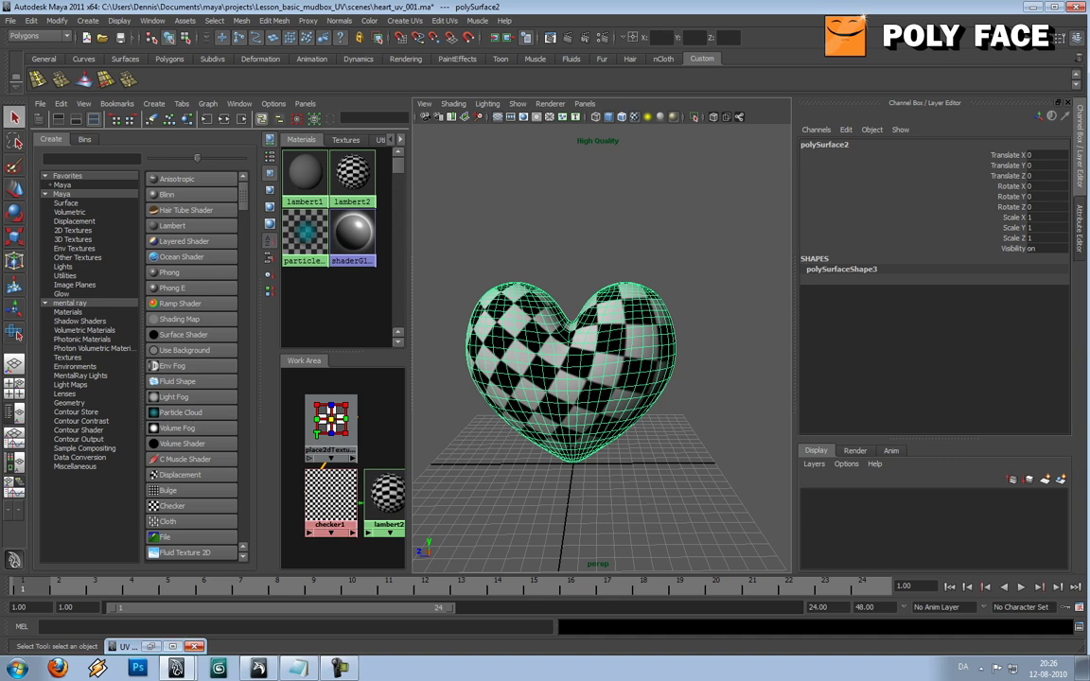
{"action": "left_click", "coordinate": [194, 646]}
Save the scene as heart_uv_002 in the project's scenes folder in Maya ASCII format.
{"action": "left_click", "coordinate": [11, 20]}
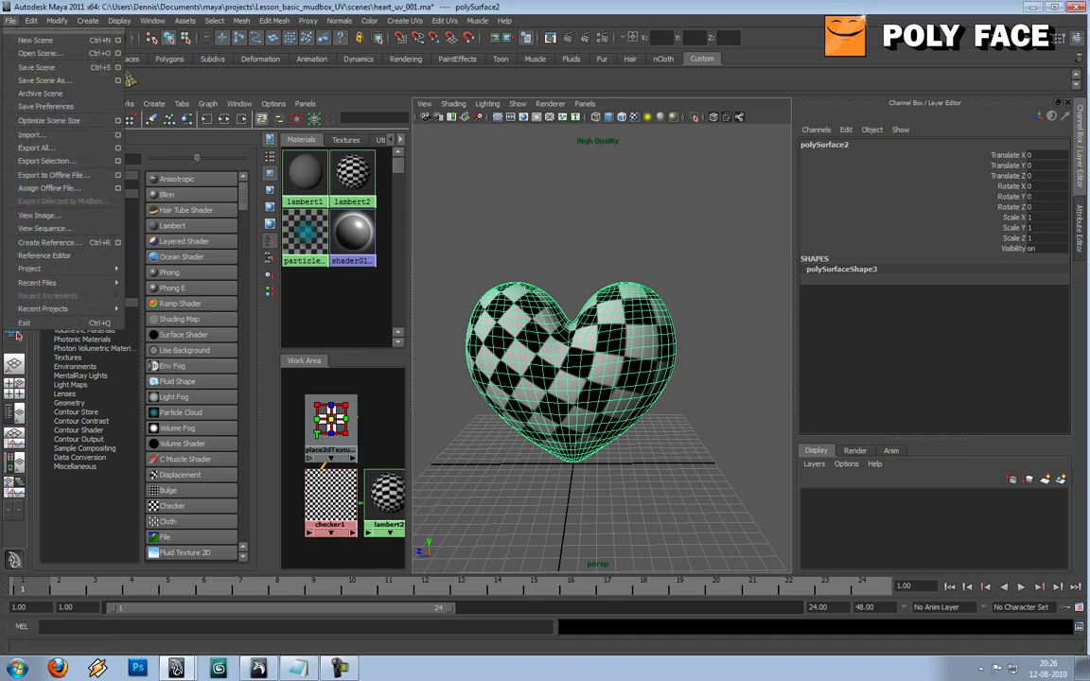
{"action": "left_click", "coordinate": [44, 77]}
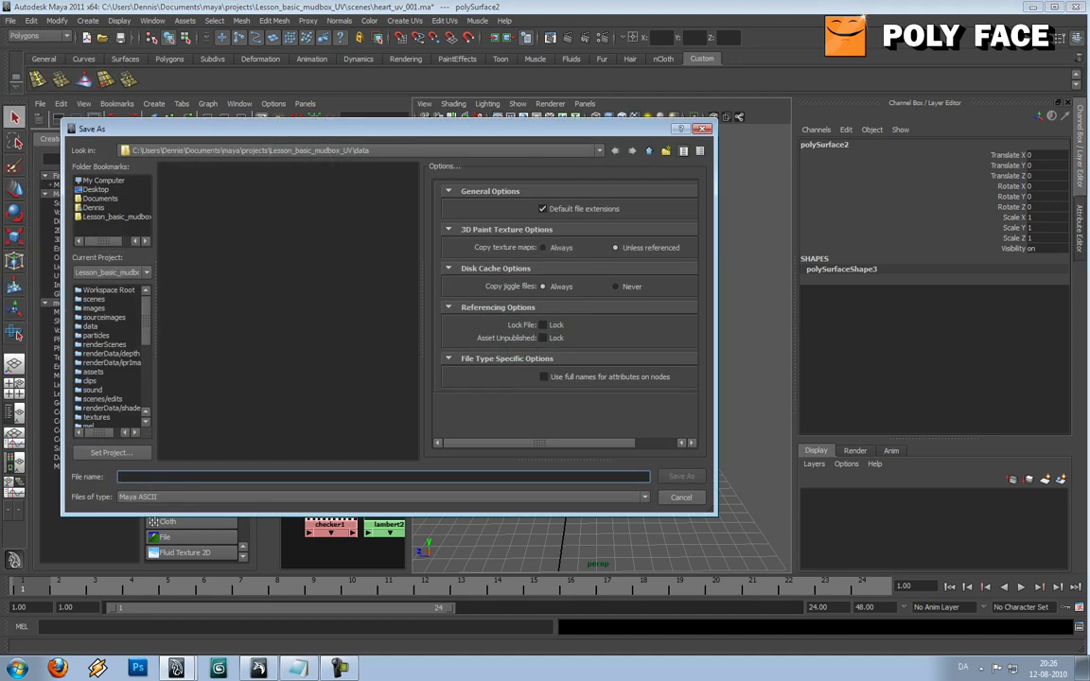
{"action": "left_click", "coordinate": [359, 150]}
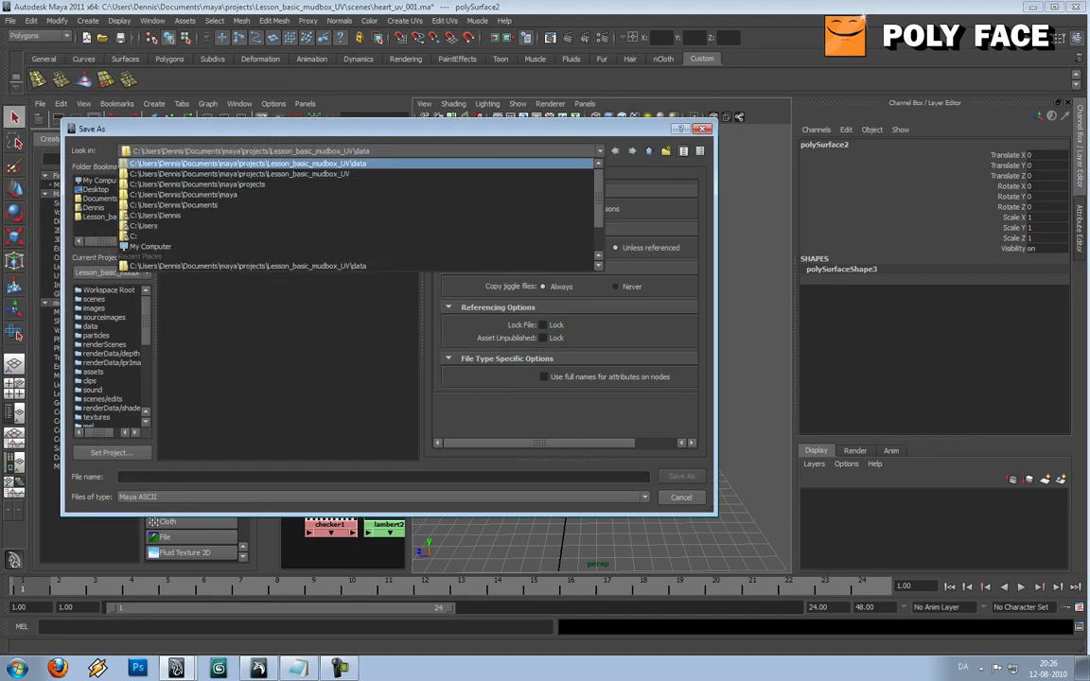
{"action": "left_click", "coordinate": [322, 174]}
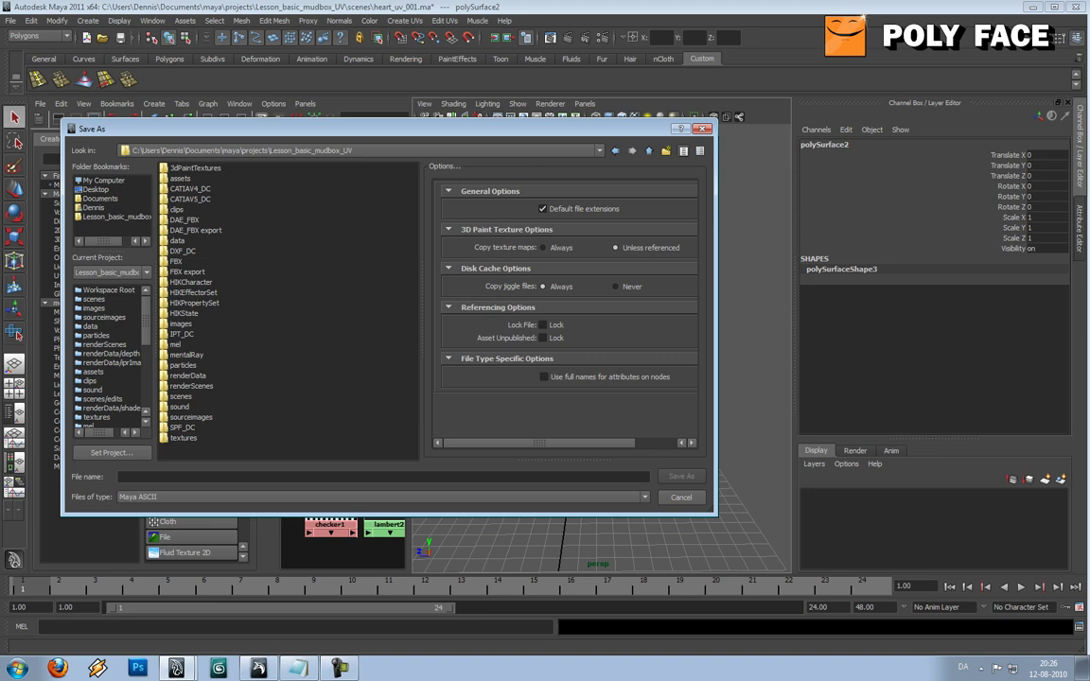
{"action": "double_click", "coordinate": [181, 396]}
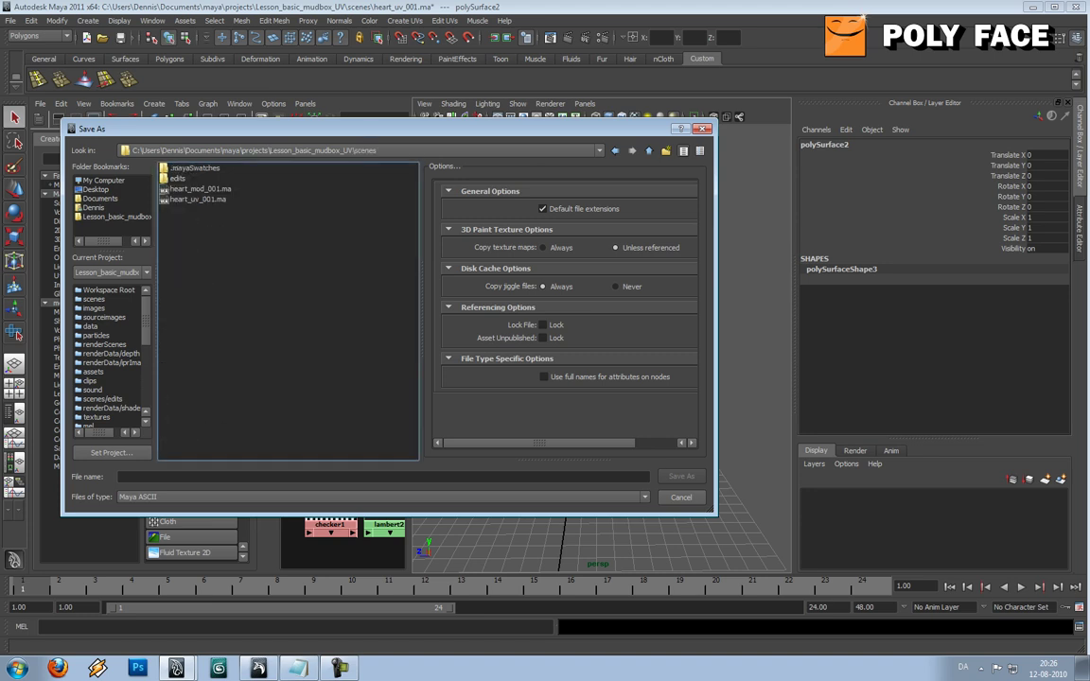
{"action": "left_click", "coordinate": [189, 477]}
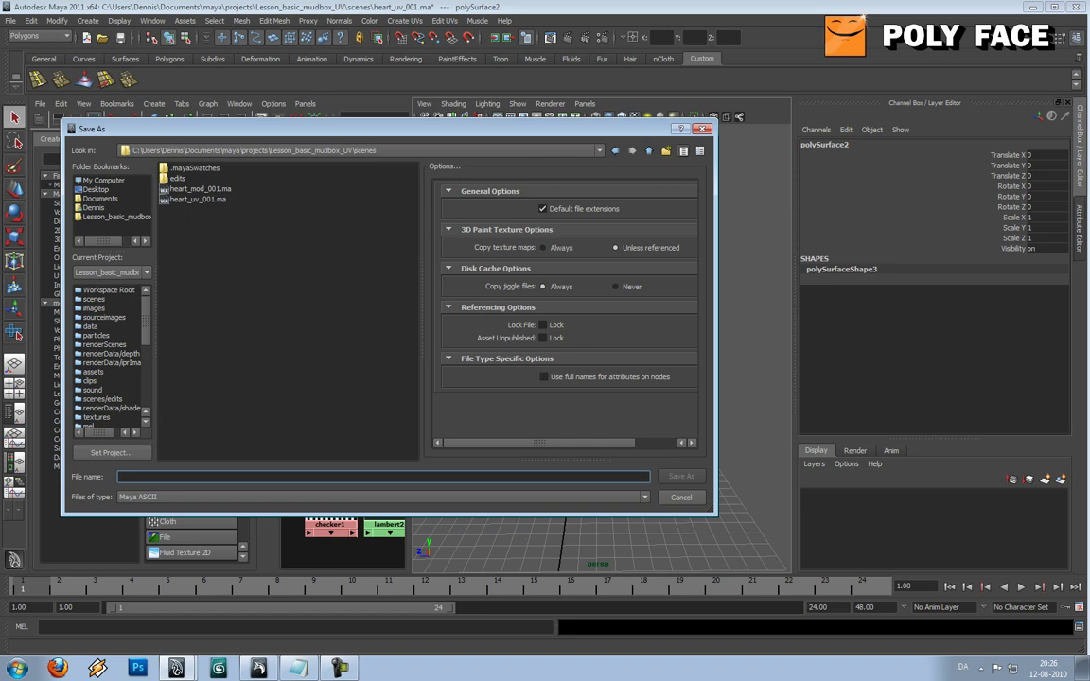
{"action": "type", "text": "heart_uv_"}
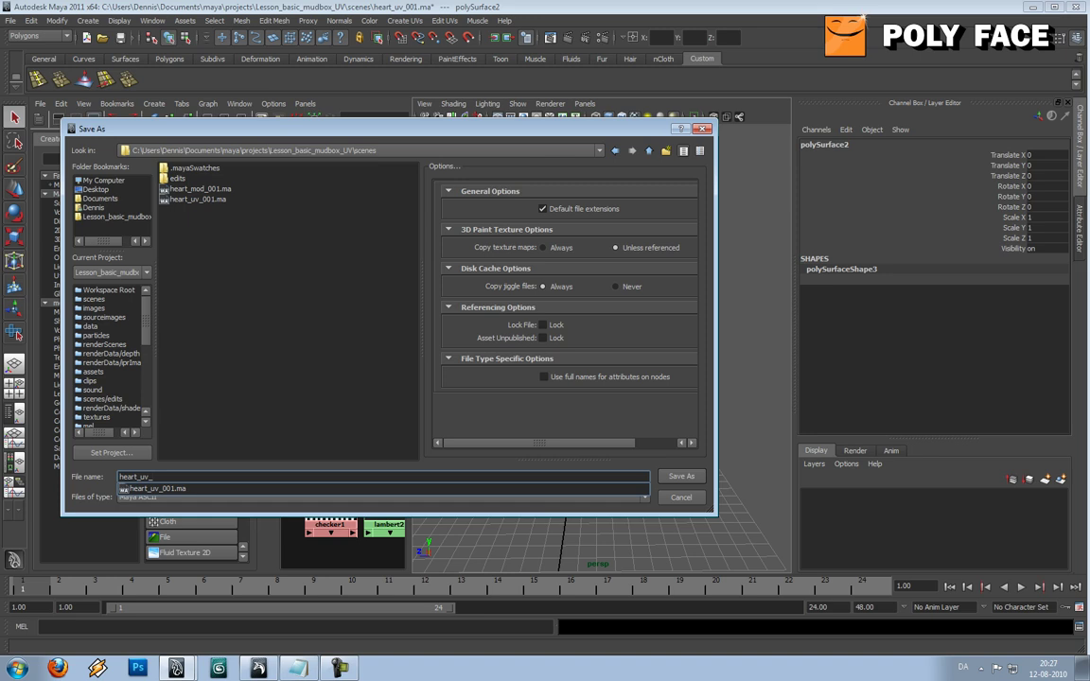
{"action": "type", "text": "002"}
{"action": "key", "text": "Return"}
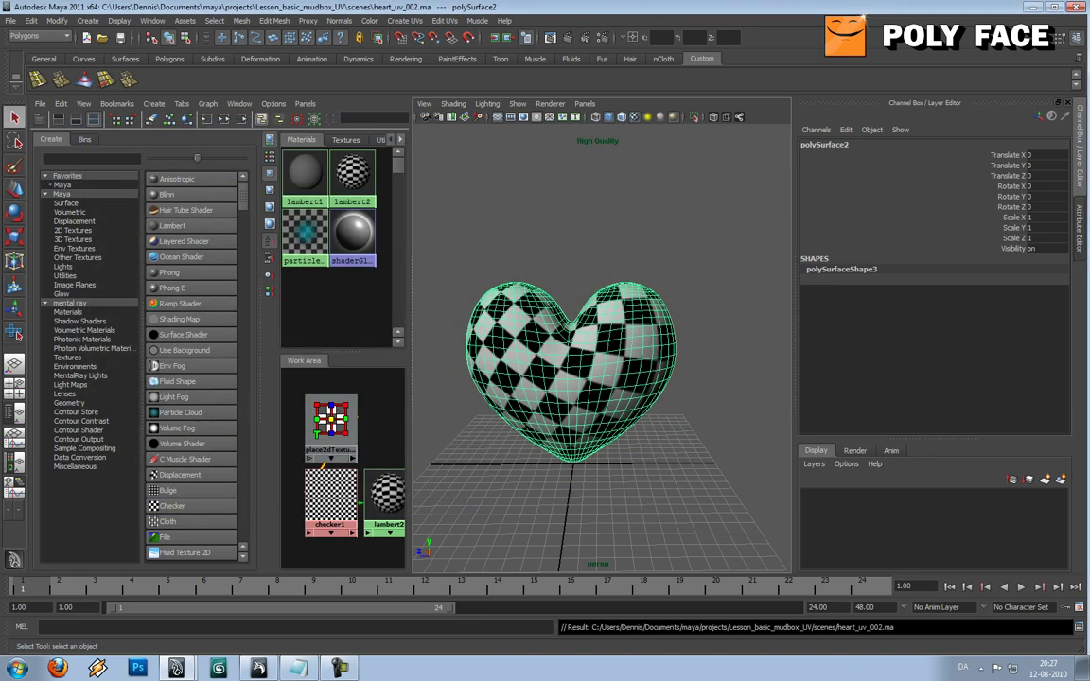
Export the history-free heart as OBJ to the project's data folder, replacing heart_high_poly_001.obj.
{"action": "left_click", "coordinate": [9, 19]}
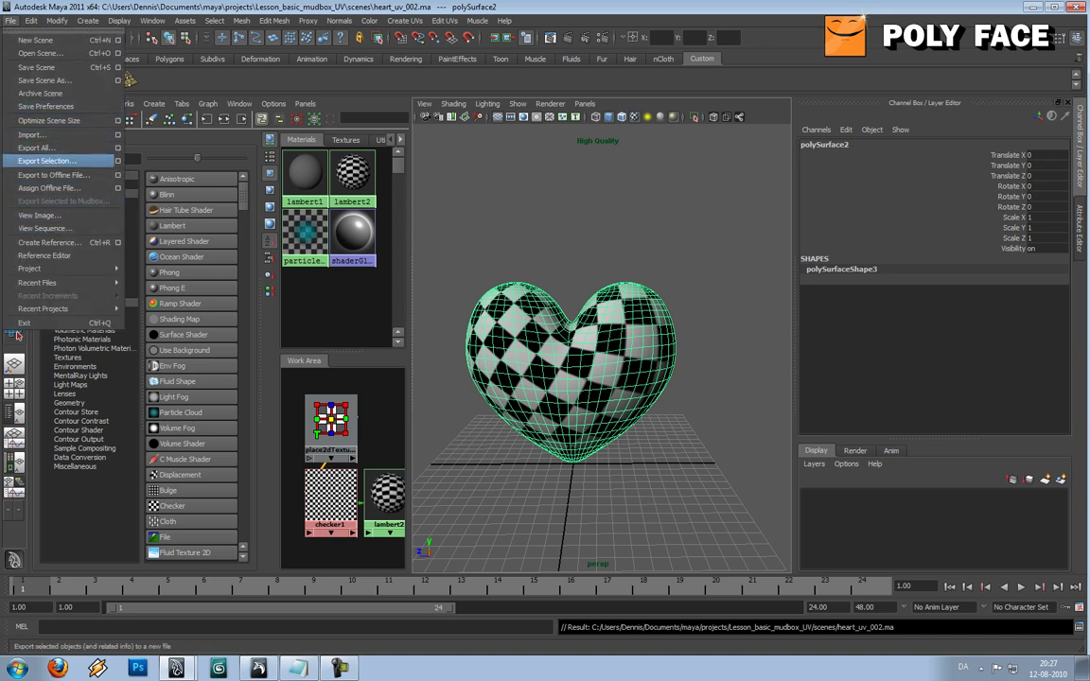
{"action": "left_click", "coordinate": [46, 161]}
{"action": "left_click", "coordinate": [274, 150]}
{"action": "left_click", "coordinate": [275, 174]}
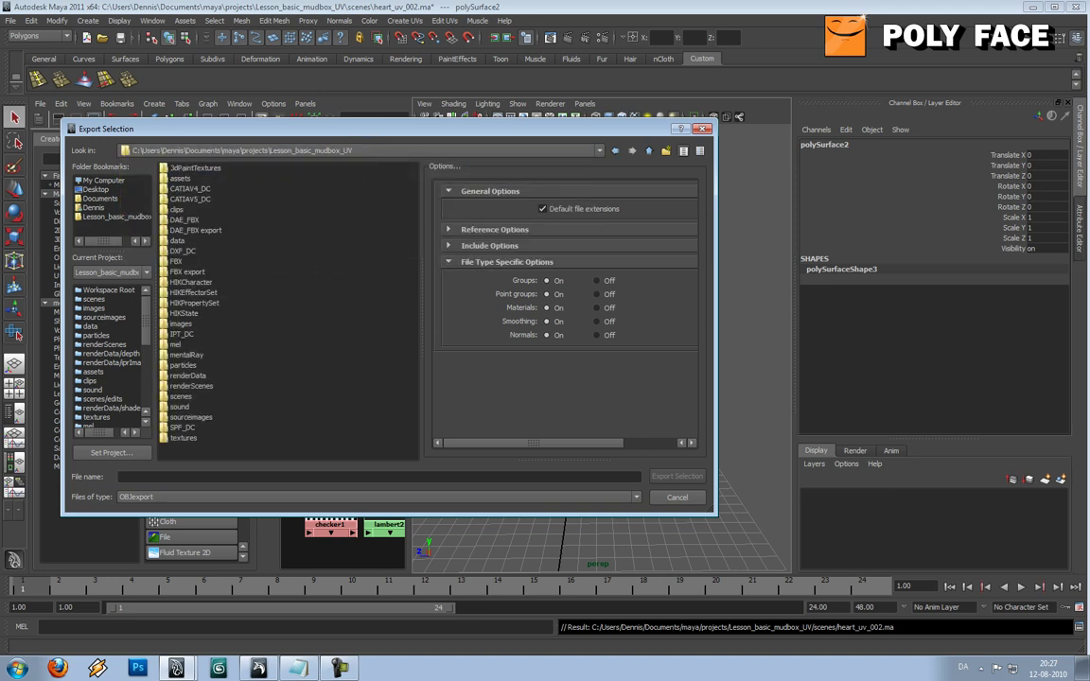
{"action": "double_click", "coordinate": [177, 241]}
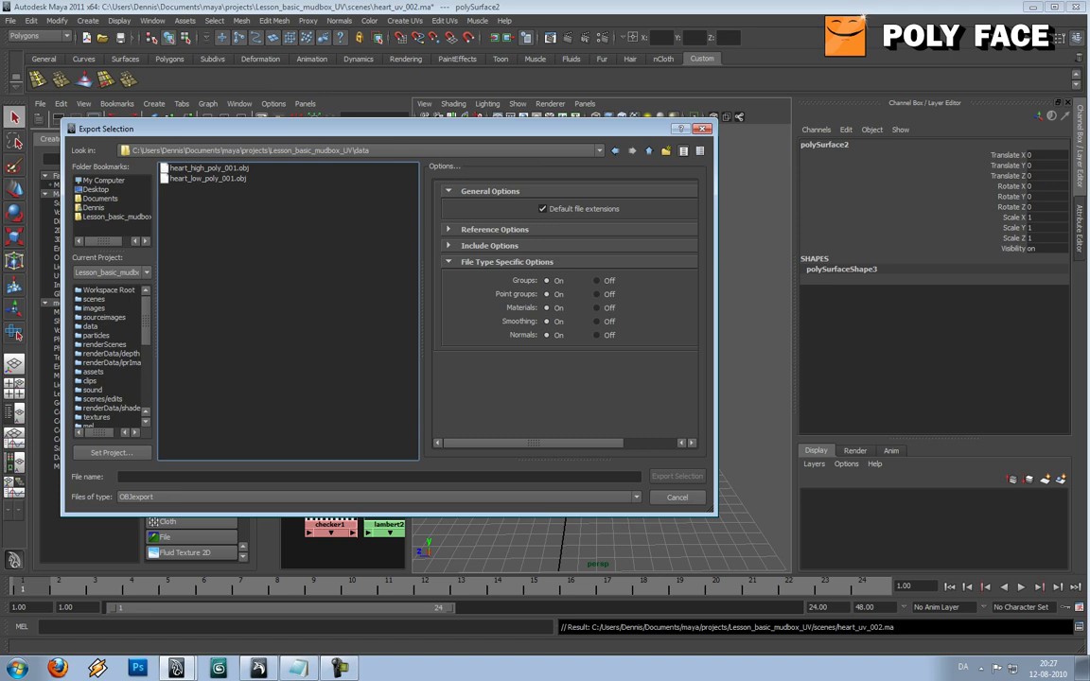
{"action": "left_click", "coordinate": [209, 168]}
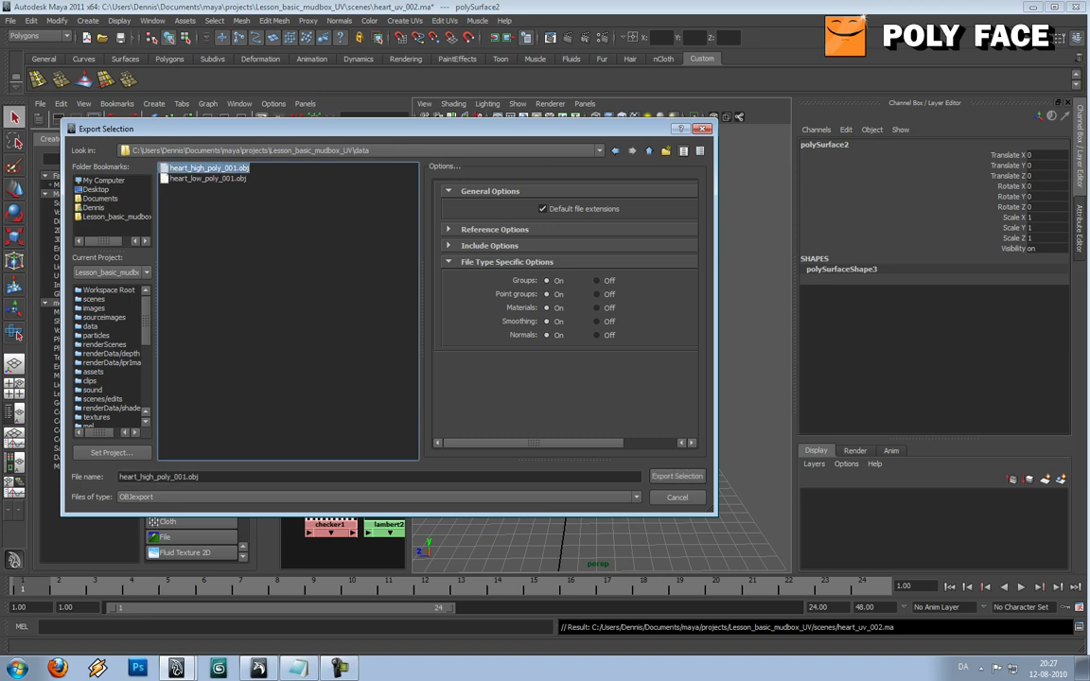
{"action": "left_click", "coordinate": [677, 477]}
{"action": "key", "text": "Return"}
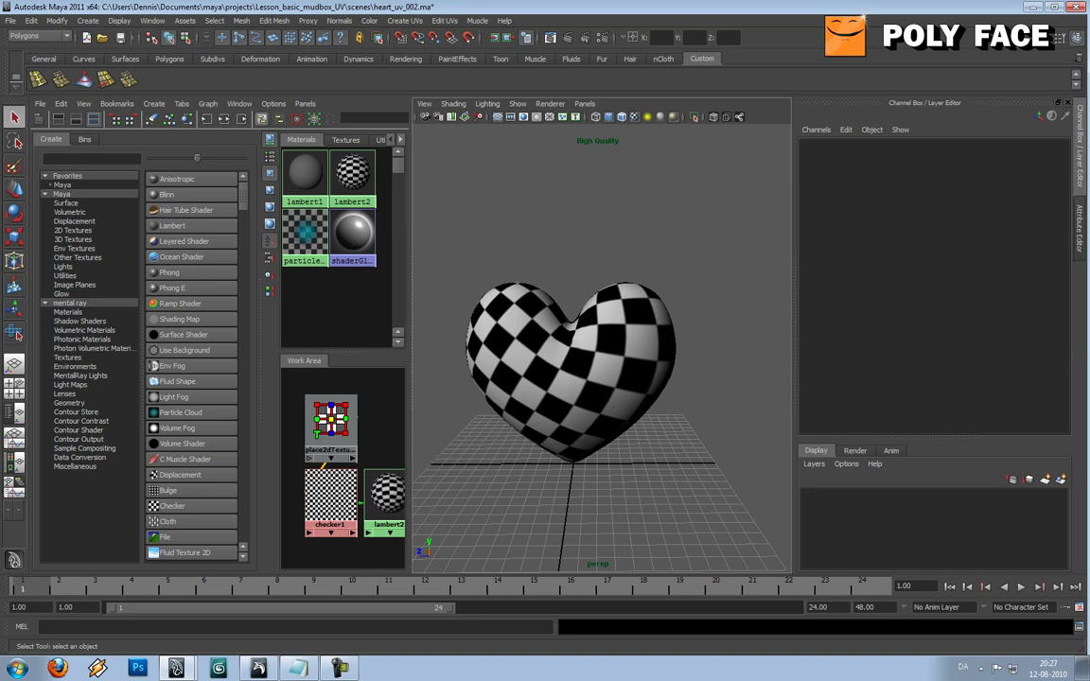
Switch to Mudbox and open the re-exported heart_high_poly_001.obj without saving the current scene.
{"action": "left_click", "coordinate": [258, 668]}
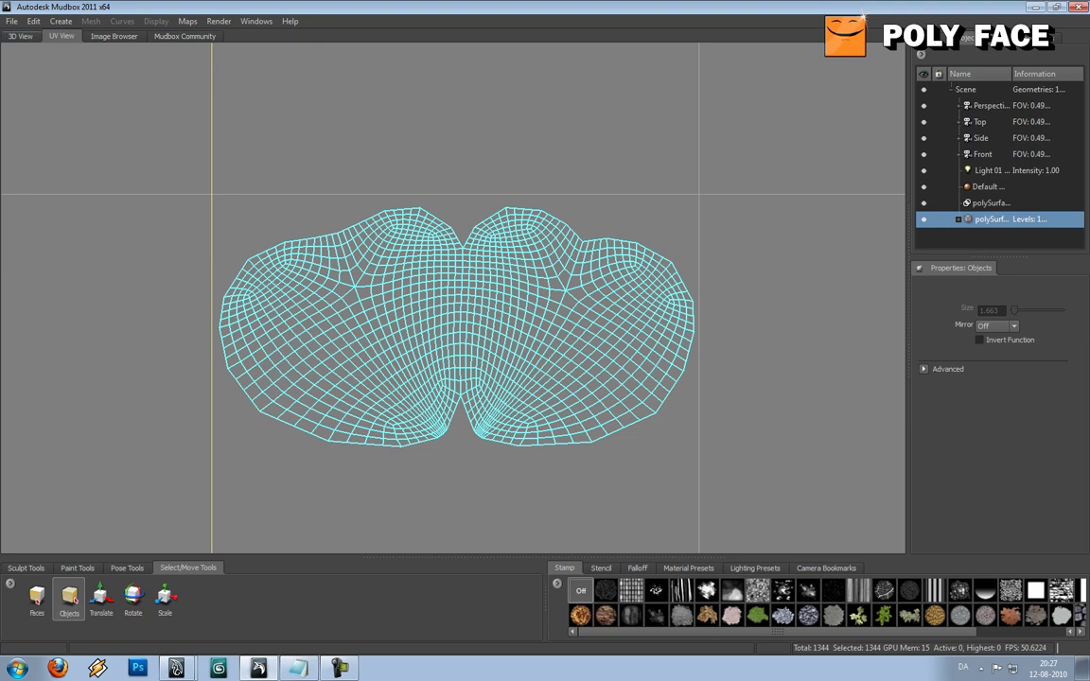
{"action": "left_click", "coordinate": [20, 37]}
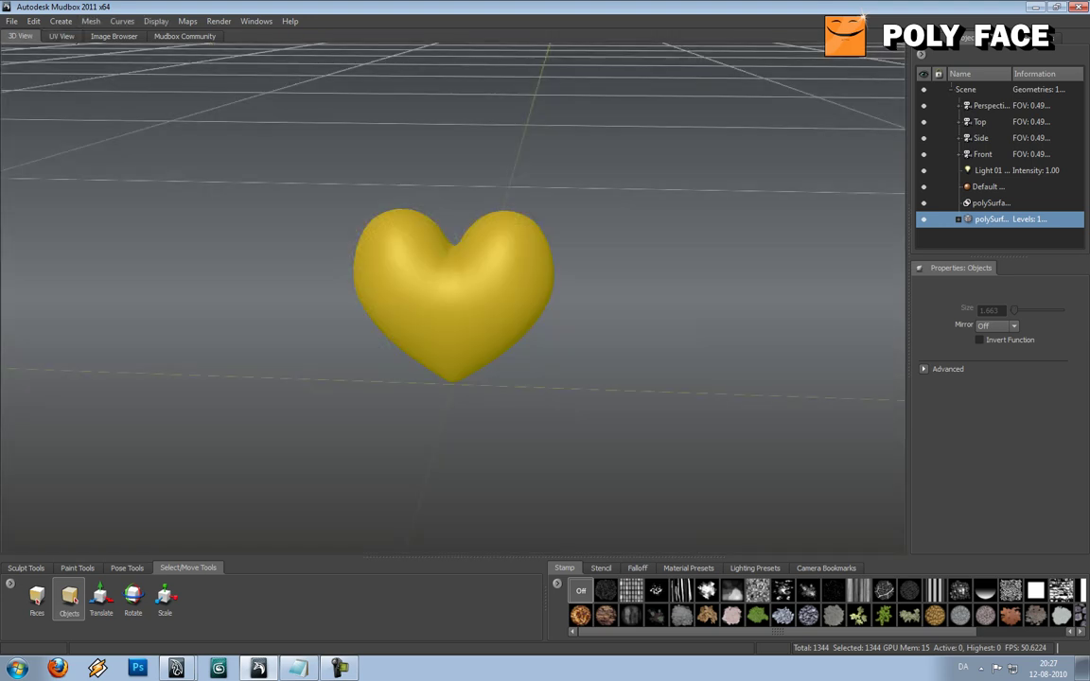
{"action": "left_click", "coordinate": [11, 21]}
{"action": "left_click", "coordinate": [32, 49]}
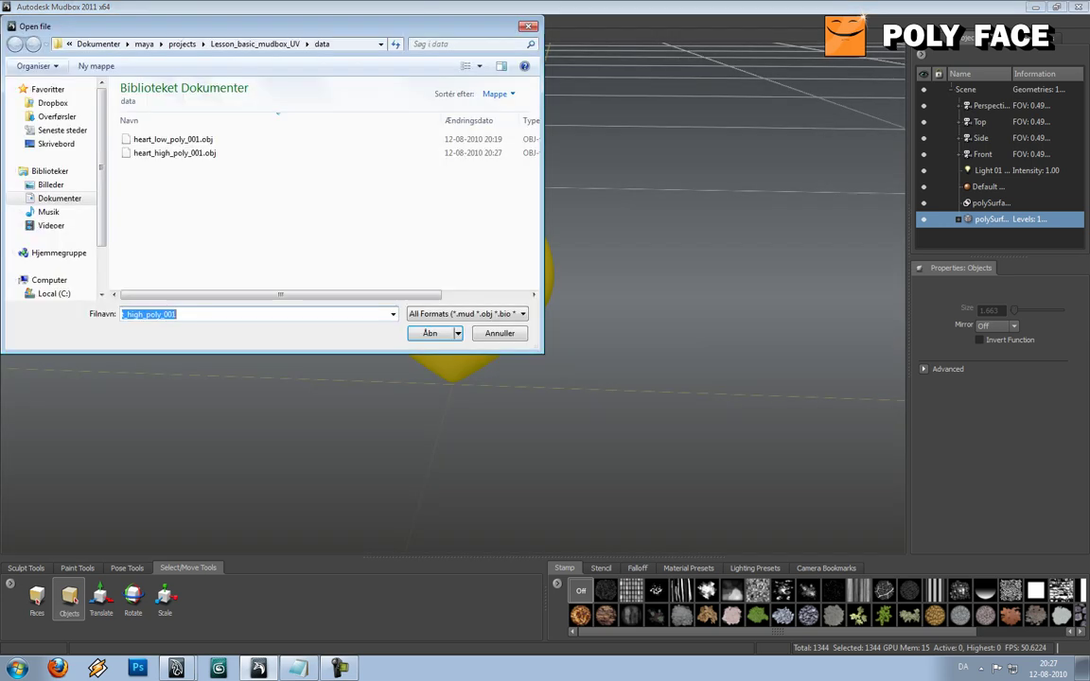
{"action": "double_click", "coordinate": [175, 153]}
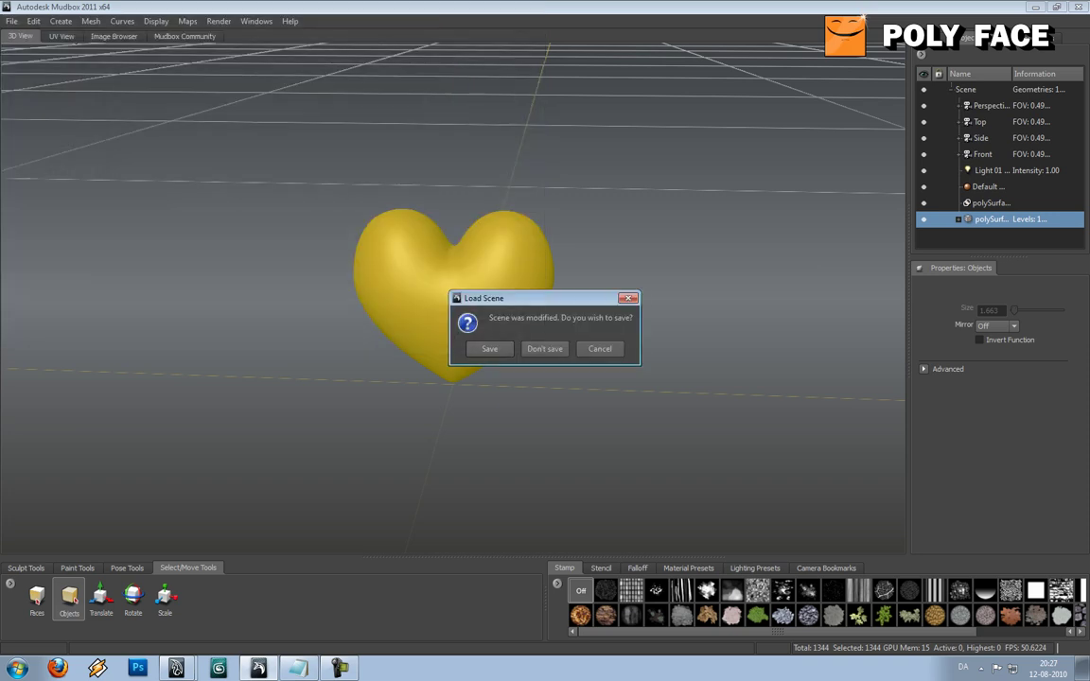
{"action": "left_click", "coordinate": [545, 349]}
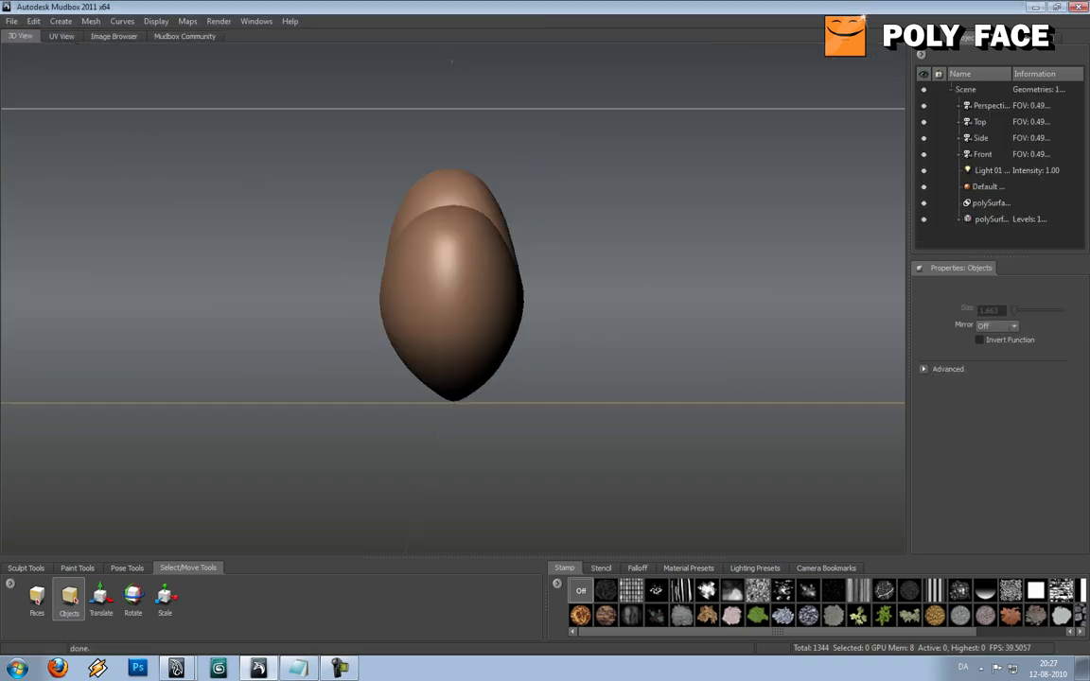
Select the reopened heart, examine its UV layout, return to the 3D view to inspect the model and deselect it.
{"action": "left_click", "coordinate": [492, 312]}
{"action": "left_click", "coordinate": [62, 36]}
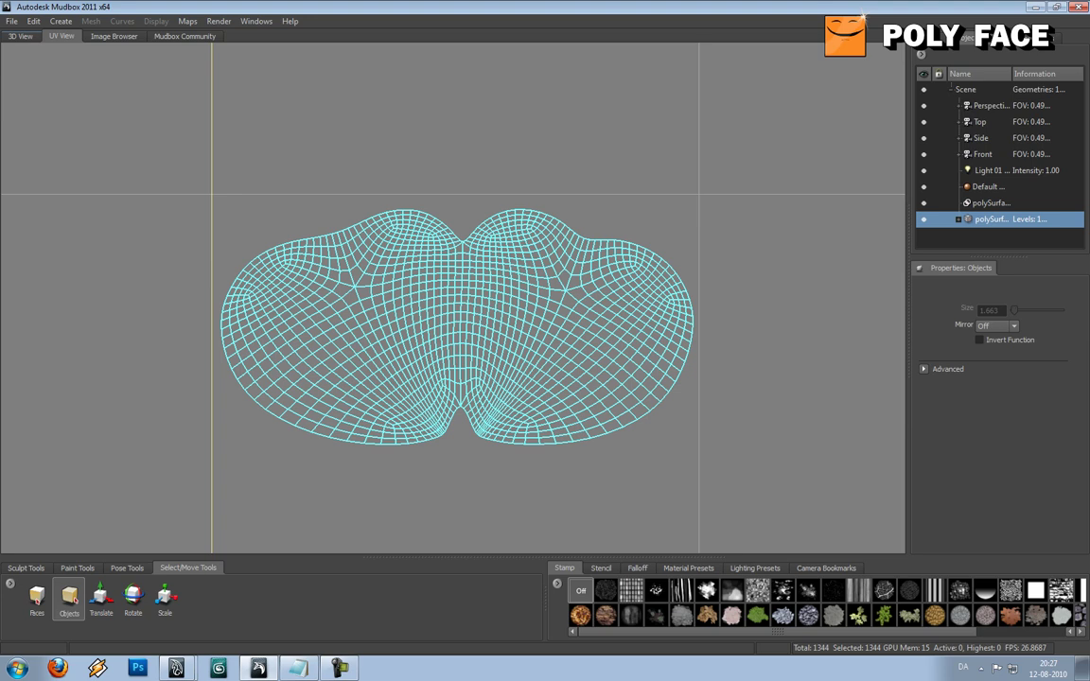
{"action": "left_click", "coordinate": [20, 36]}
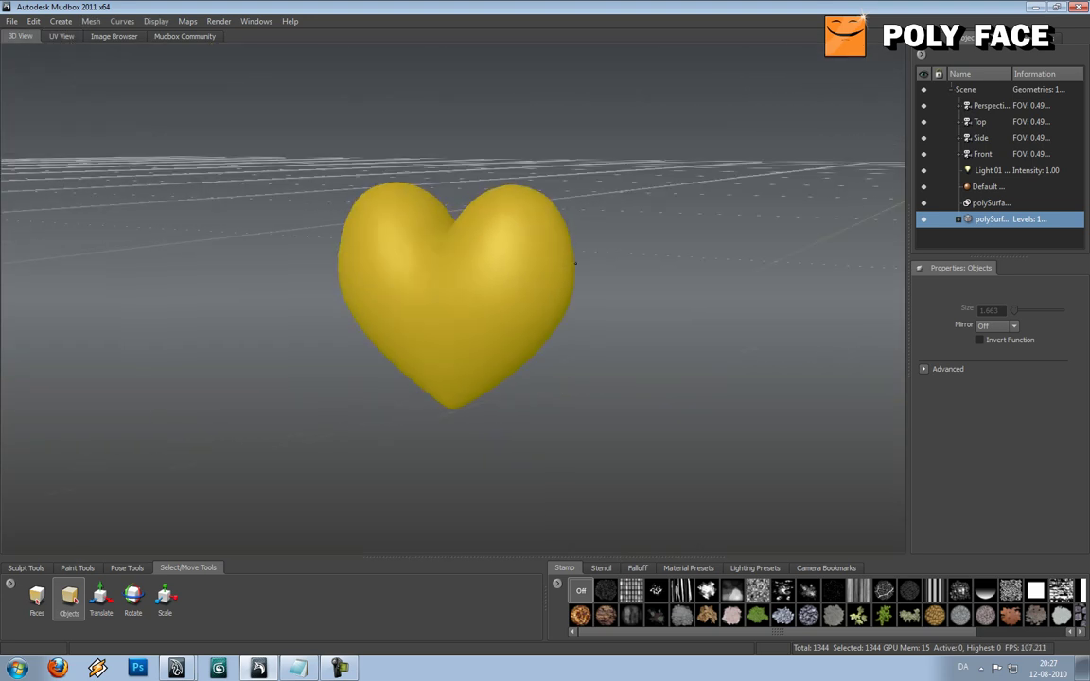
{"action": "scroll", "coordinate": [533, 285], "scroll_direction": "down", "scroll_amount": 3}
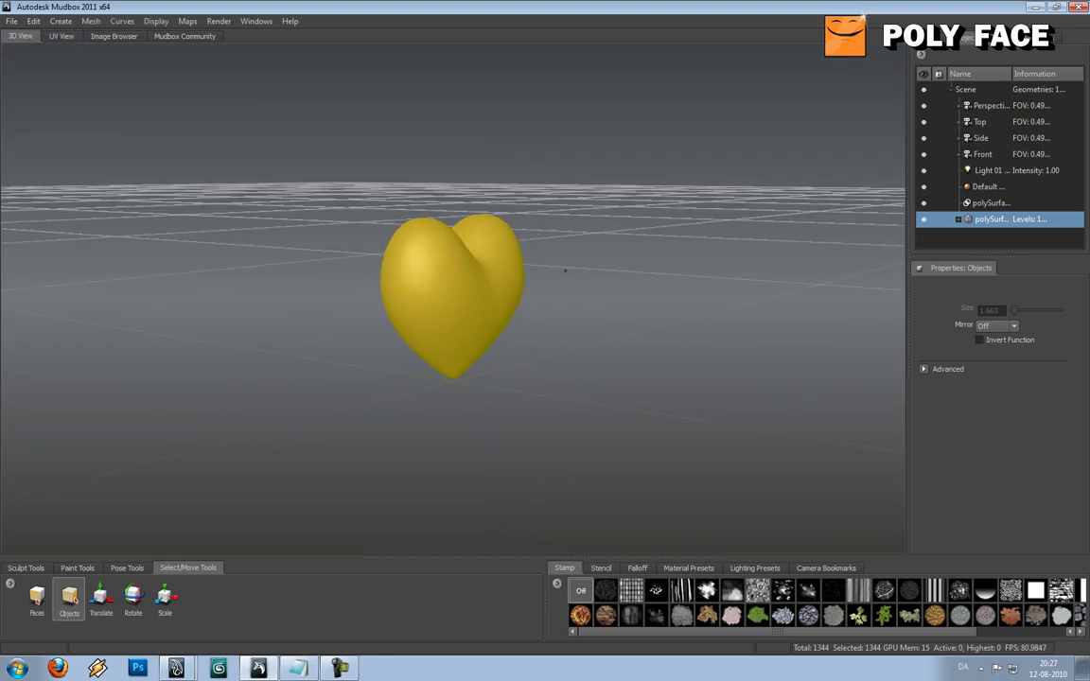
{"action": "scroll", "coordinate": [457, 271], "scroll_direction": "up", "scroll_amount": 3}
{"action": "left_click", "coordinate": [523, 272]}
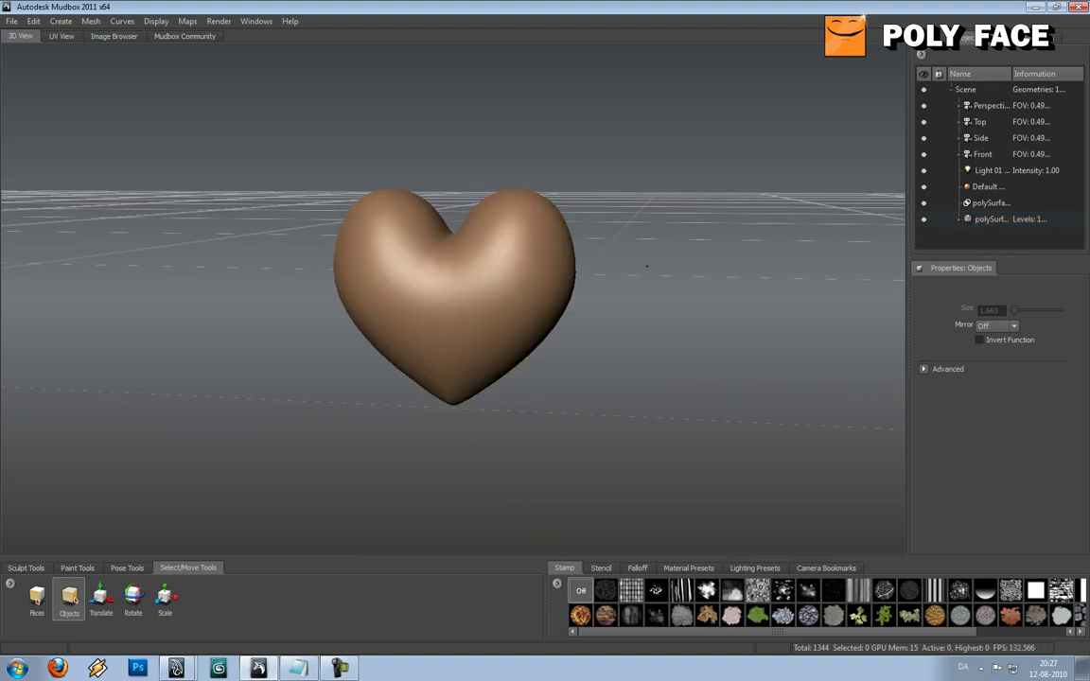